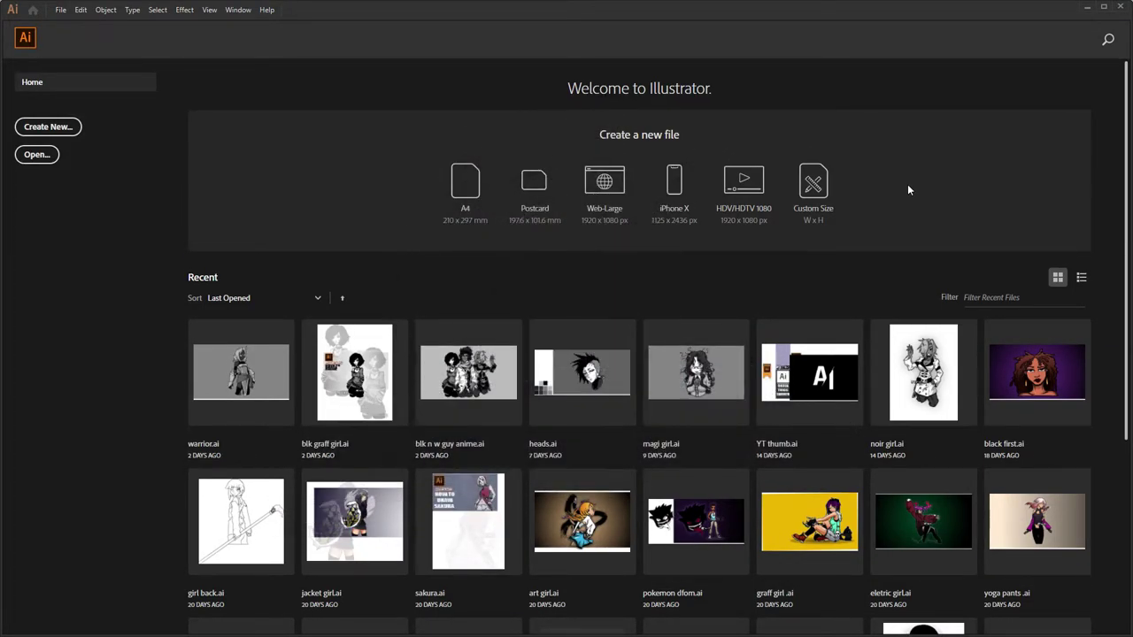
- Find the anime character variants .ai file in the Recent files grid and open it
scroll(907, 190, "down", 3)
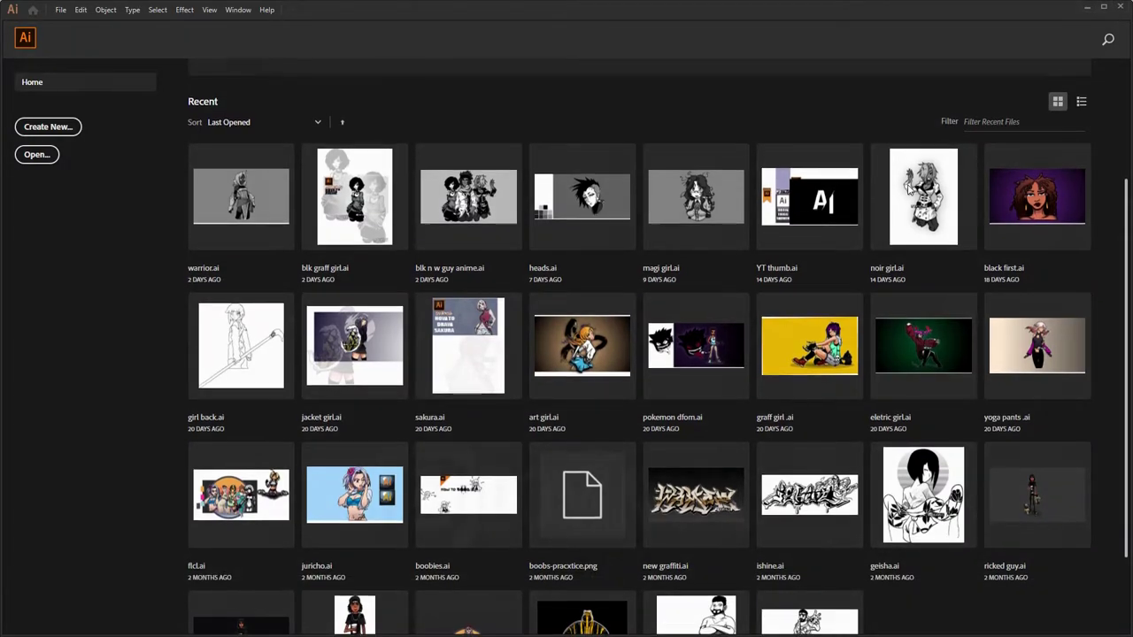
scroll(907, 186, "down", 2)
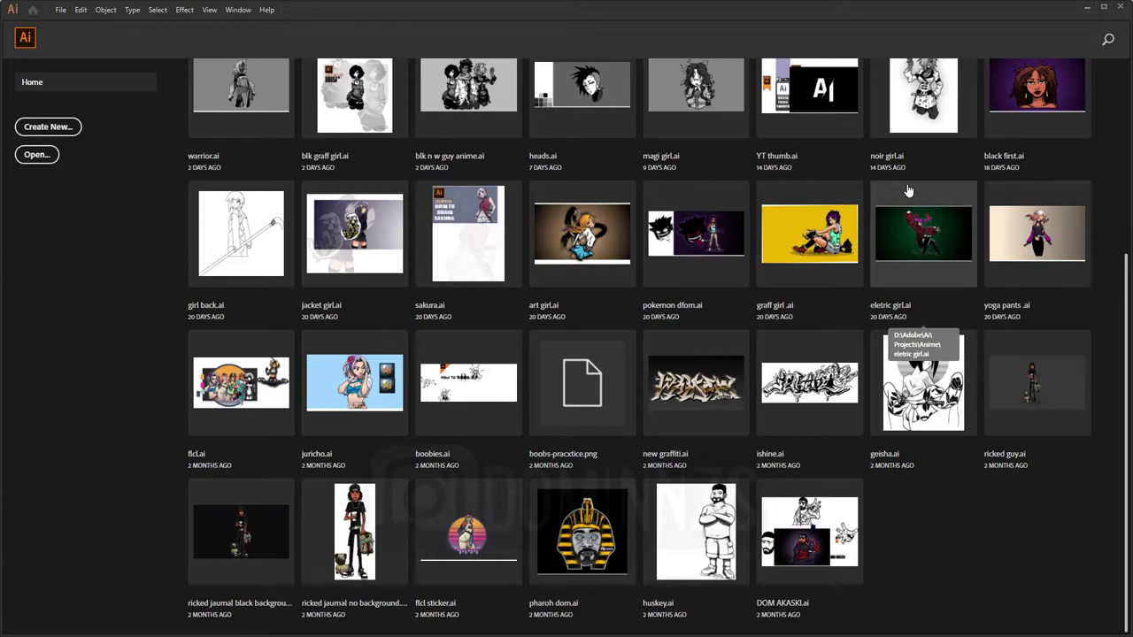
scroll(907, 195, "up", 2)
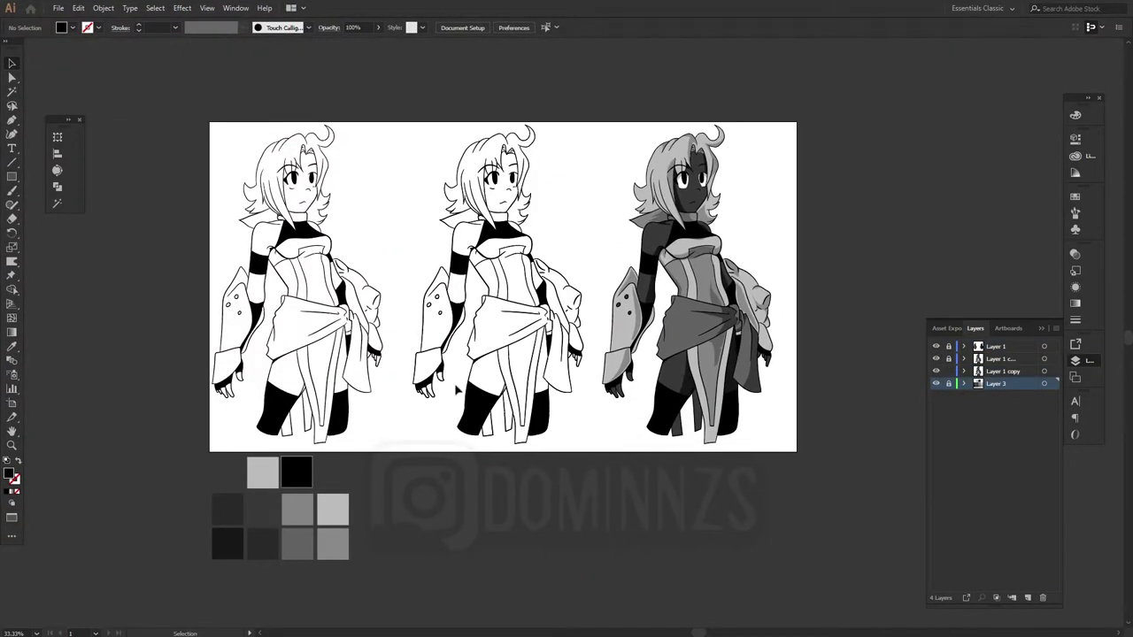
- Isolate the middle figure, give the background rectangle a darker grey, and zoom to 50%
right_click(480, 381)
left_click(483, 447)
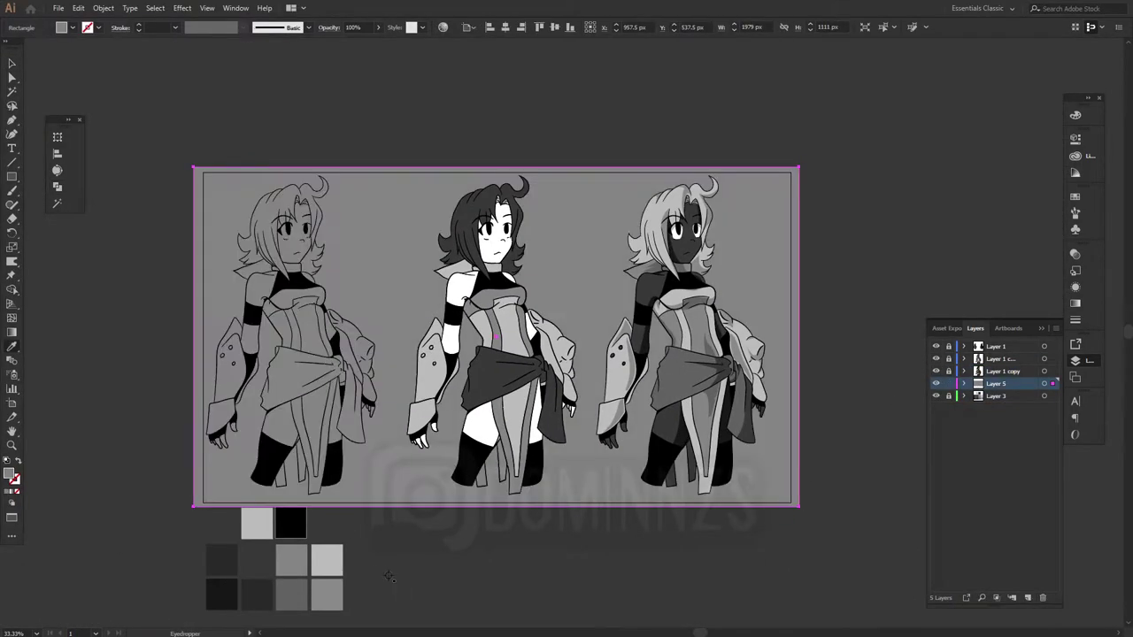
left_click(294, 588)
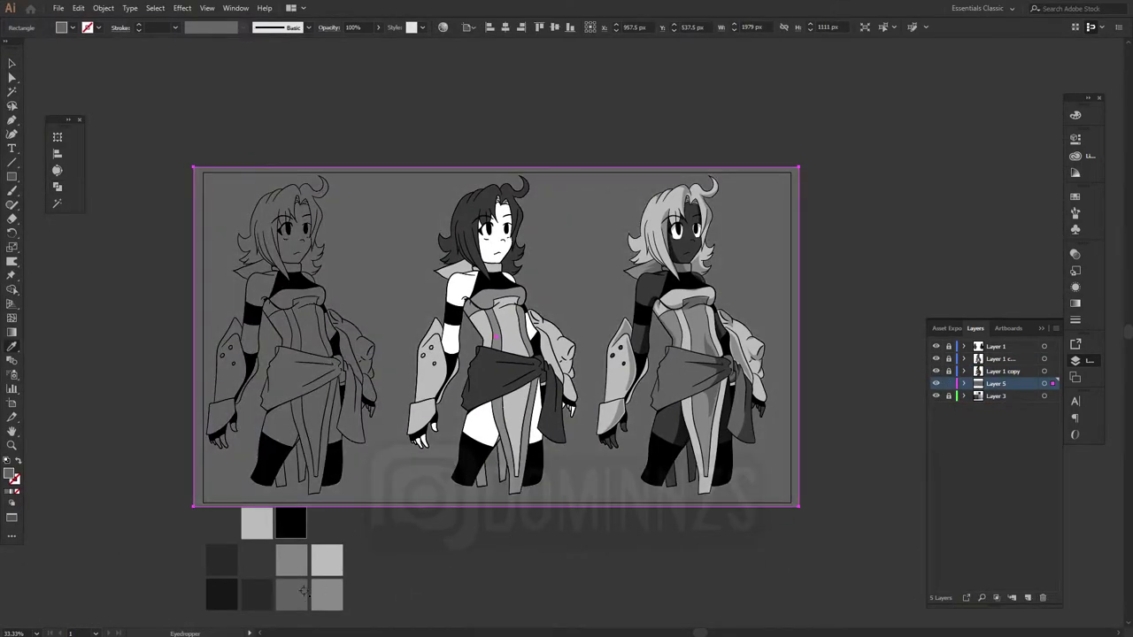
key("v")
left_click(555, 544)
key("ctrl+=")
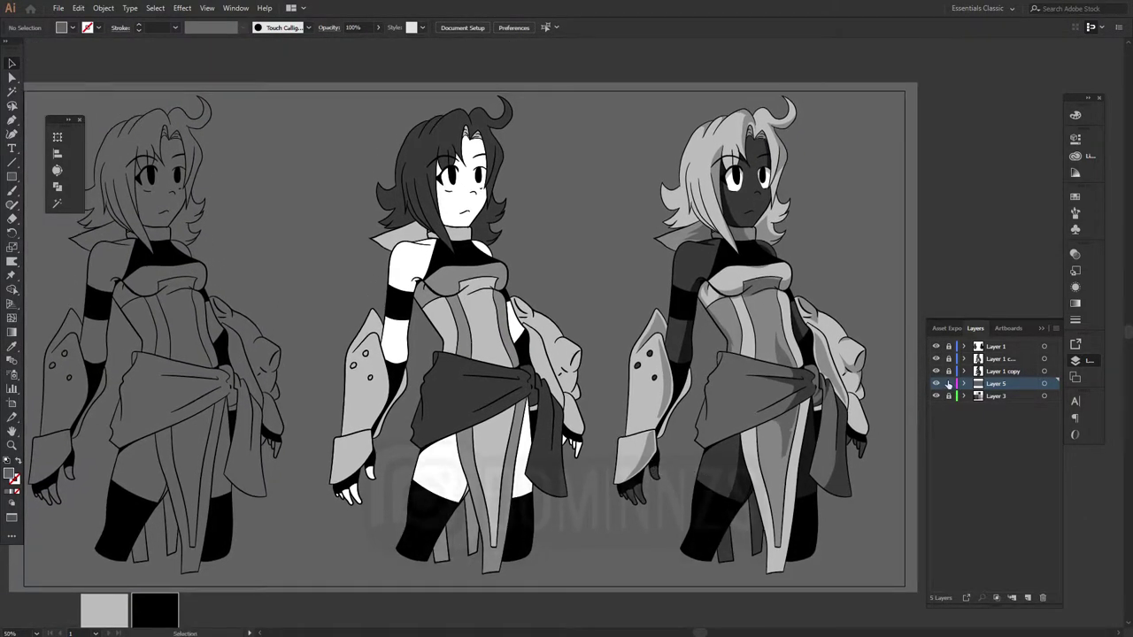
- Add a new empty layer directly above Layer 1 copy
left_click(1000, 359)
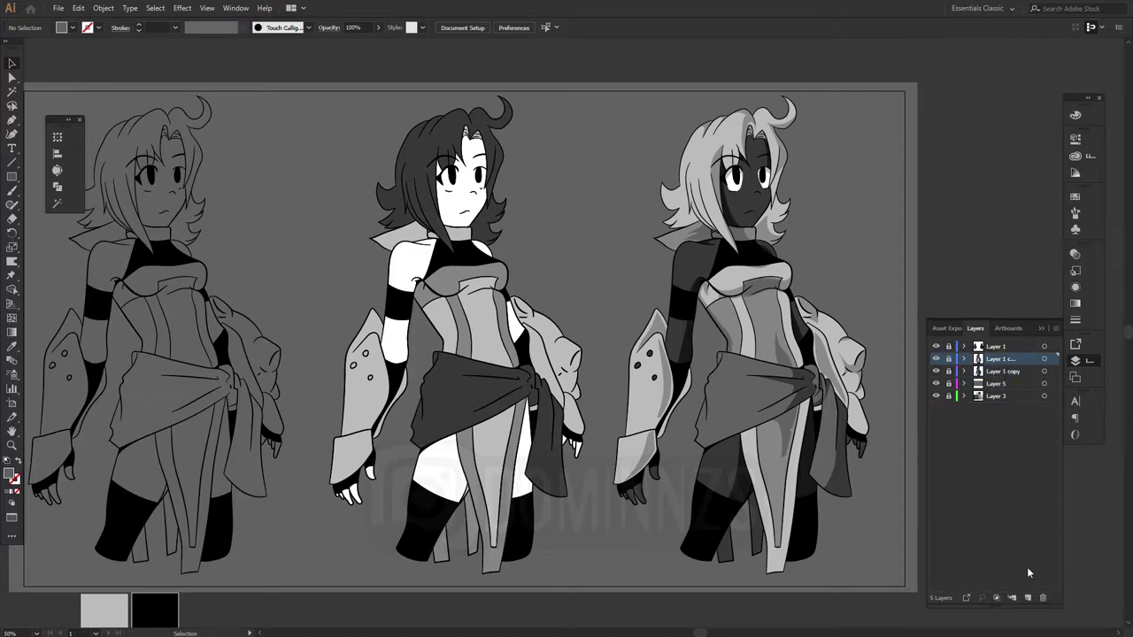
left_click(1029, 598)
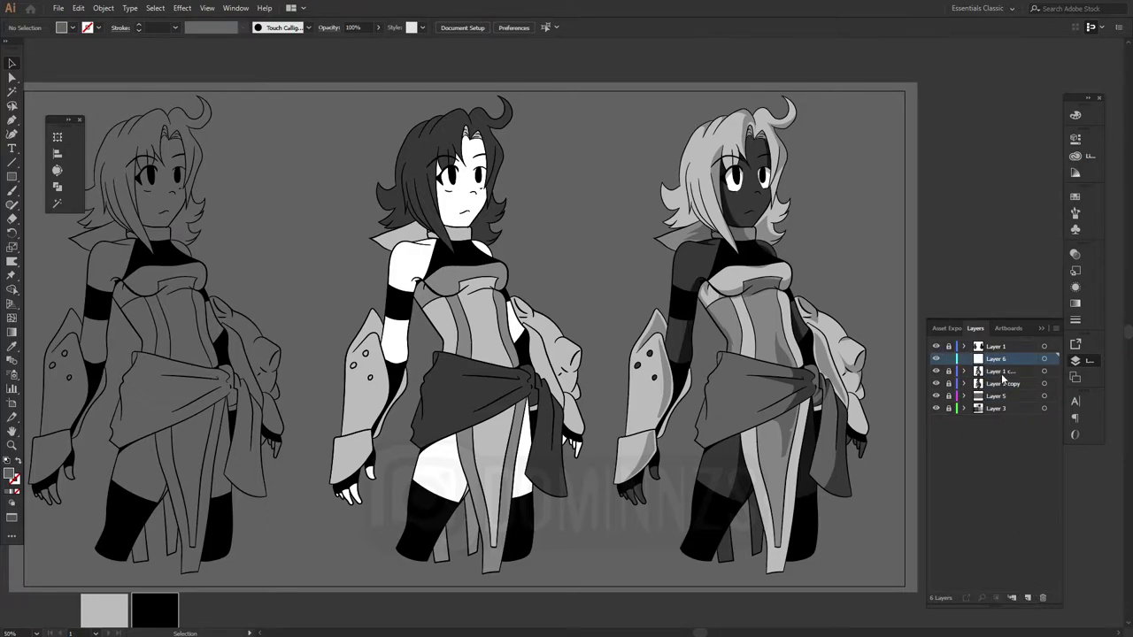
key("ctrl+z")
left_click(1004, 372)
left_click(1028, 597)
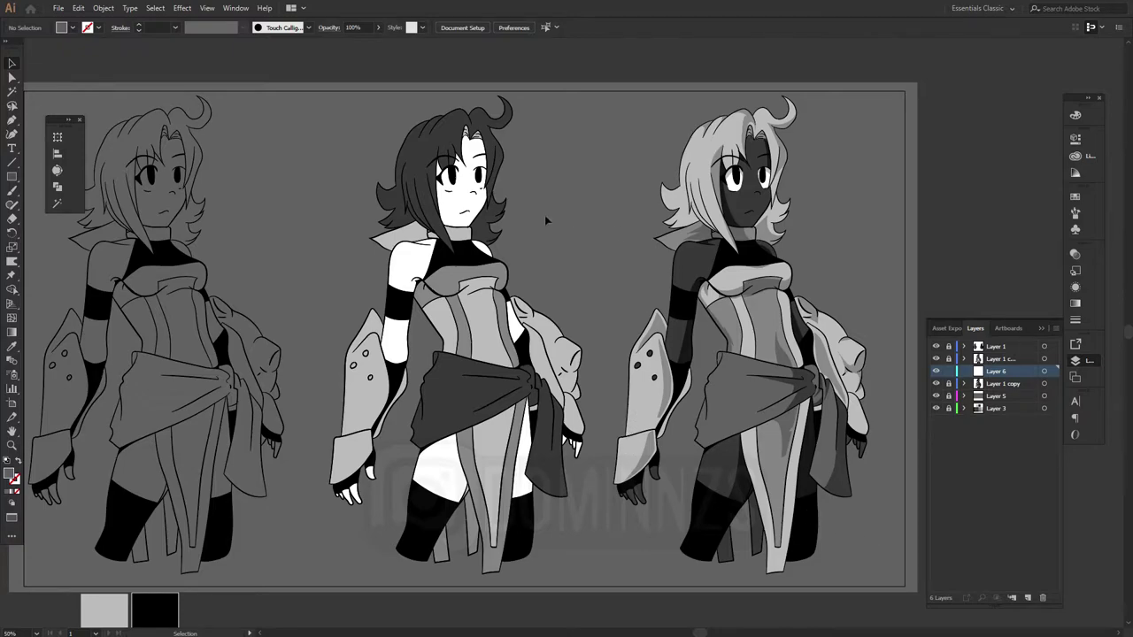
- Set the fill colour to bright yellow EDFF00 and zoom out to the whole artboard
double_click(12, 476)
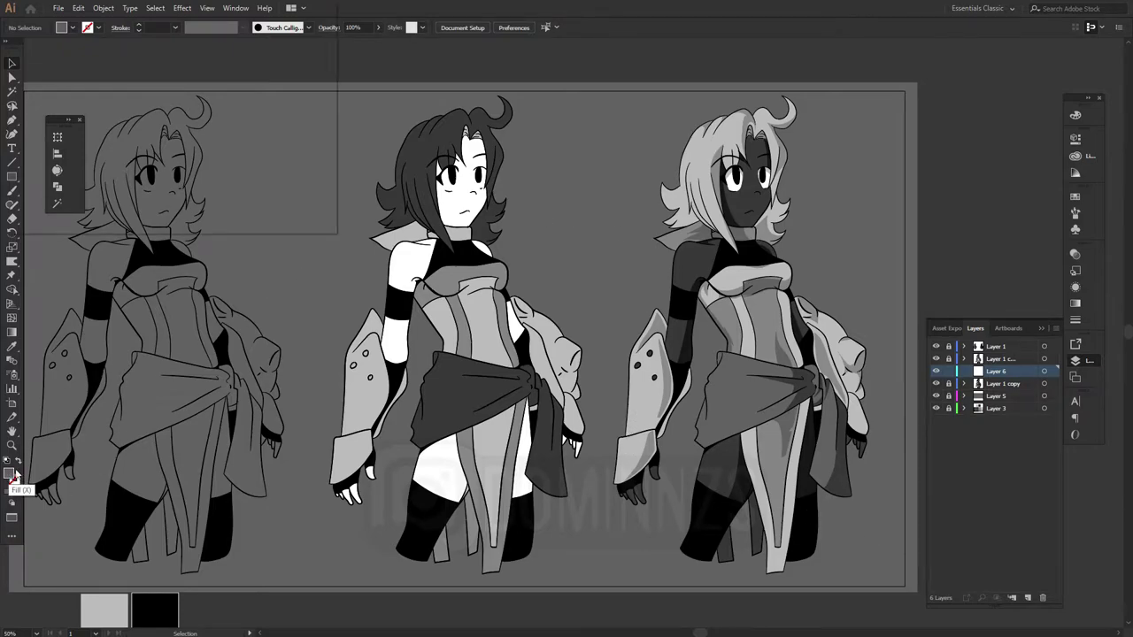
left_click_drag(186, 163, 185, 169)
left_click(163, 45)
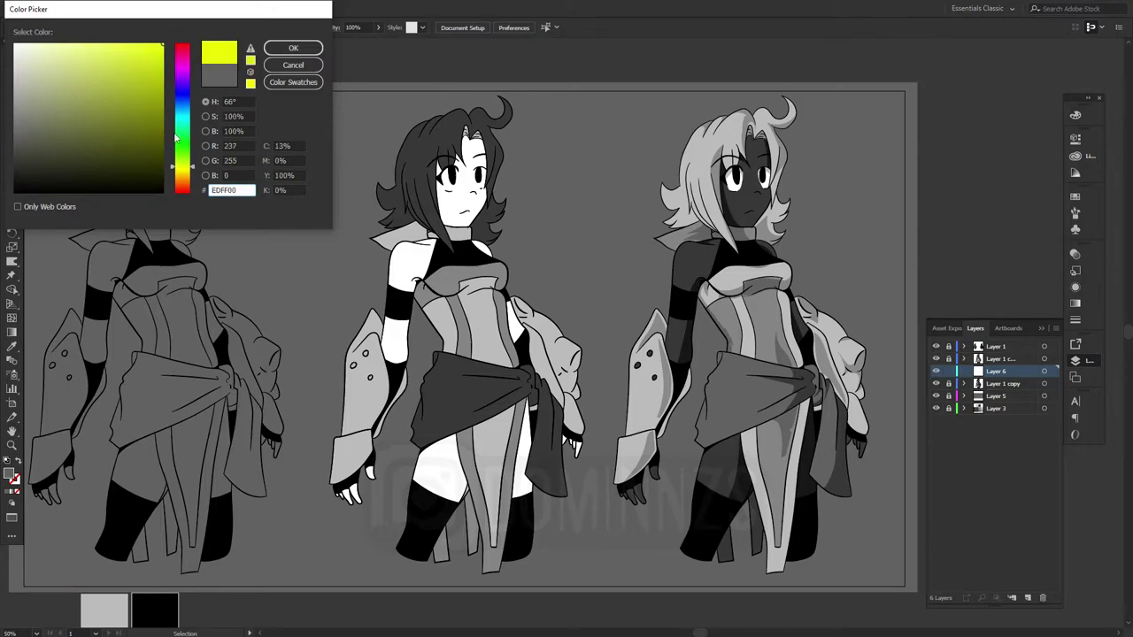
left_click(294, 49)
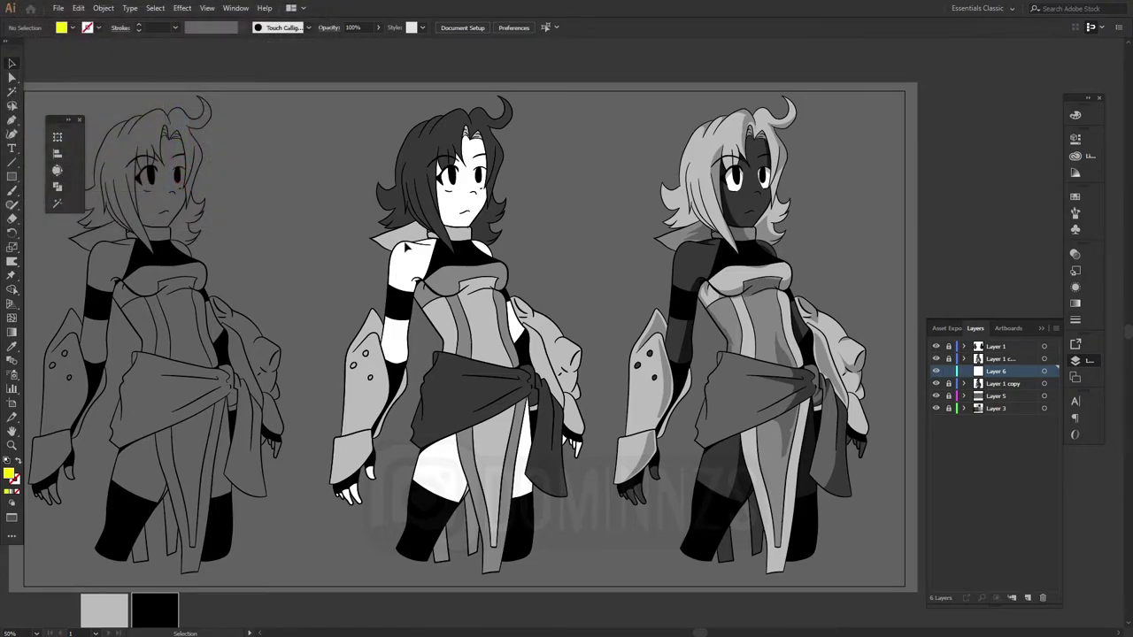
key("n")
key("ctrl+minus")
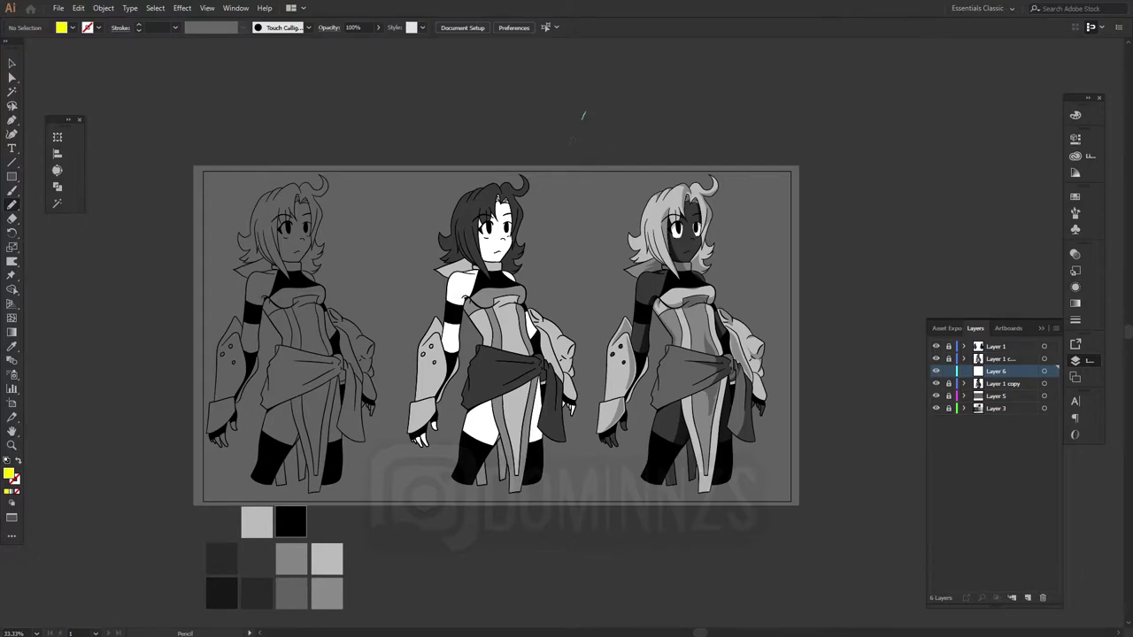
- Draw a closed beam shape above the characters and give it a yellow linear gradient
left_click_drag(604, 114, 551, 172)
mouse_move(595, 211)
left_mouse_down()
mouse_move(632, 211)
mouse_move(647, 120)
mouse_move(607, 107)
left_mouse_up()
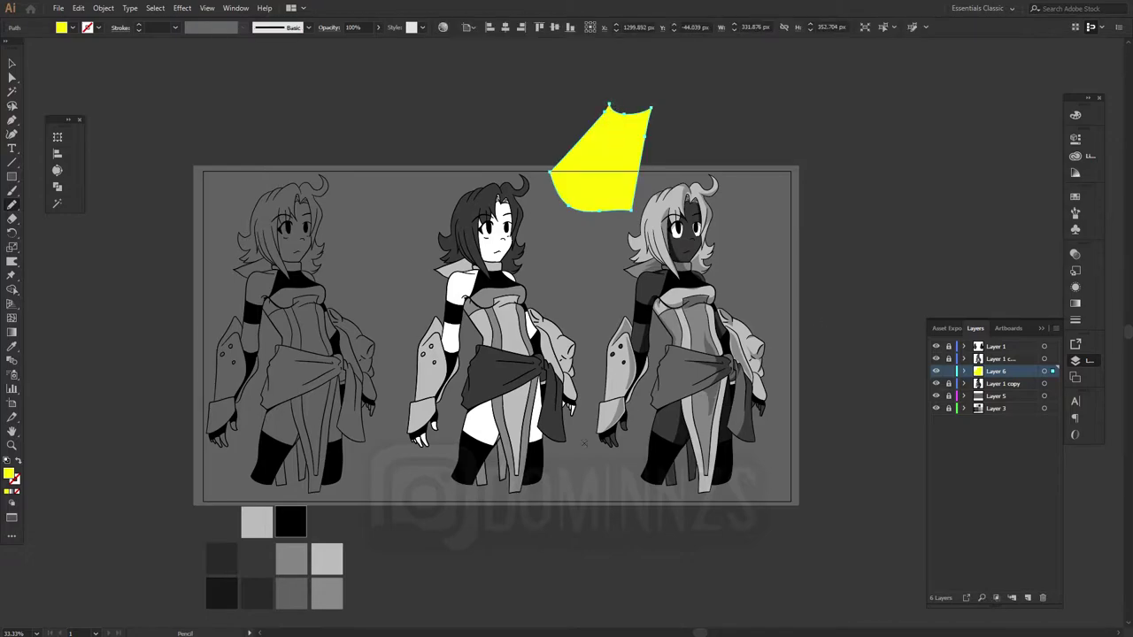
key("v")
left_click(1076, 303)
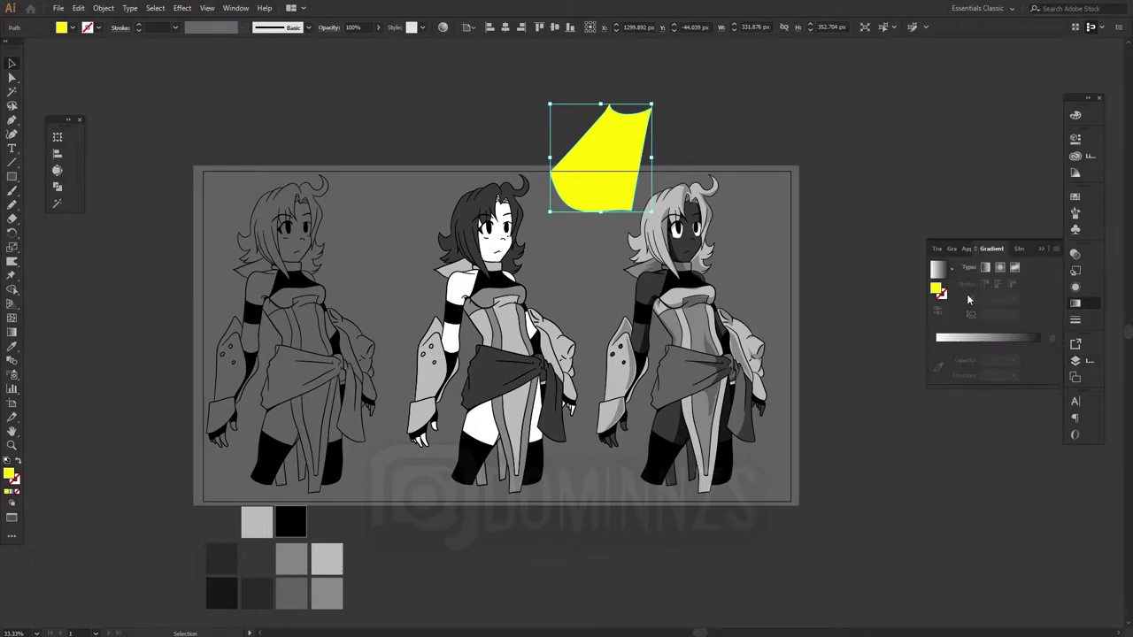
mouse_move(936, 292)
left_mouse_down()
mouse_move(966, 356)
mouse_move(1039, 359)
left_mouse_up()
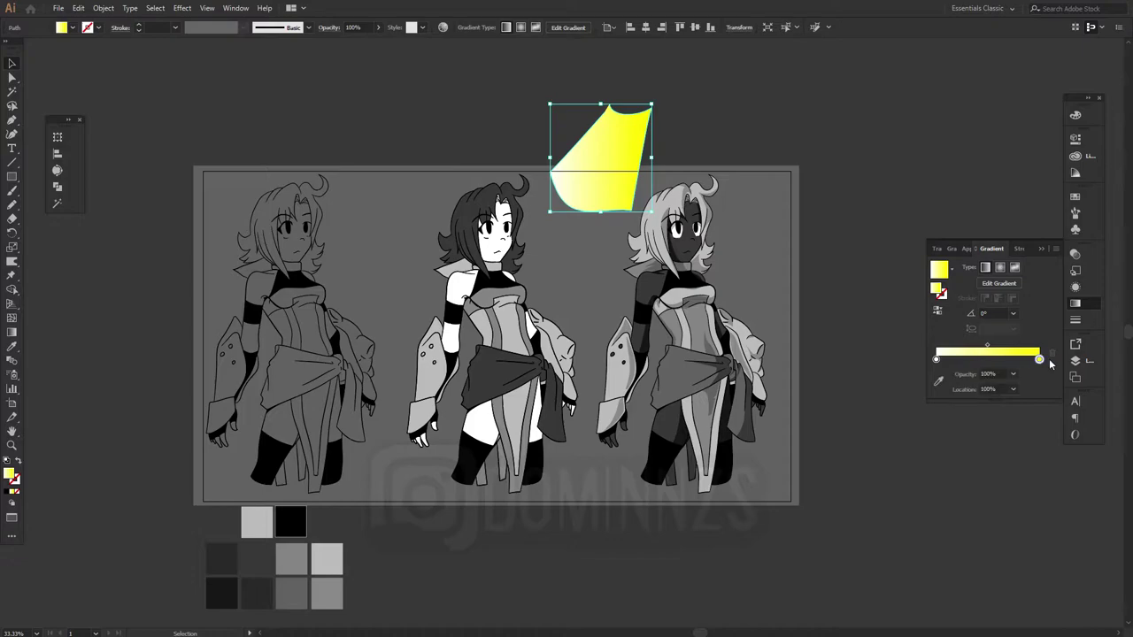
- Make the gradient's starting stop 0% opacity and angle it 68° along the beam
left_click(936, 360)
left_click(1014, 373)
left_click(1027, 392)
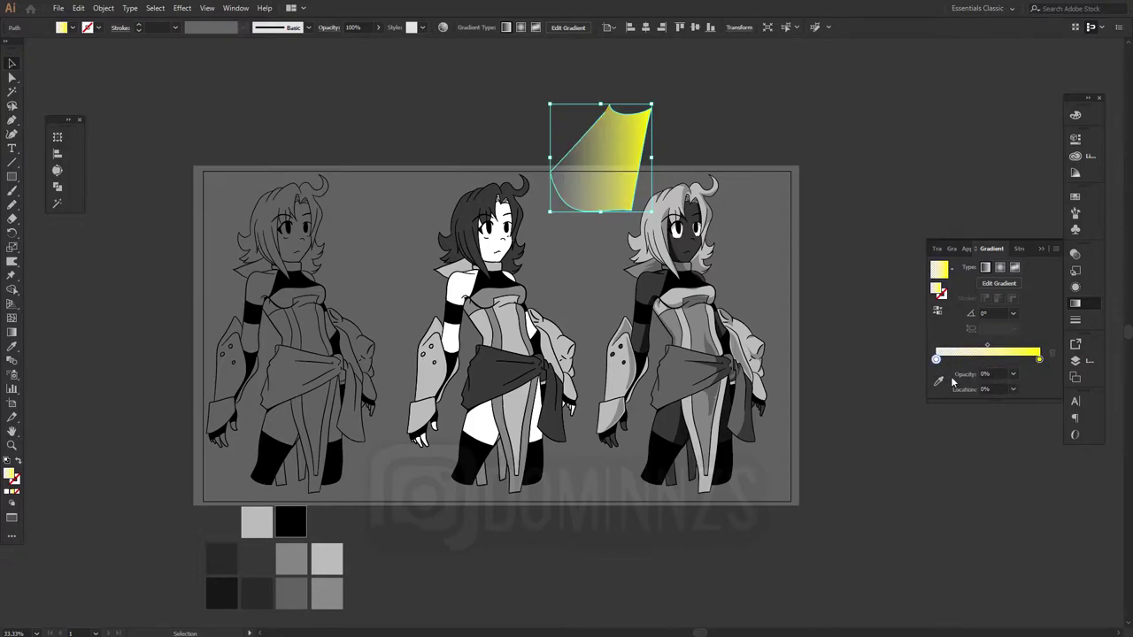
key("g")
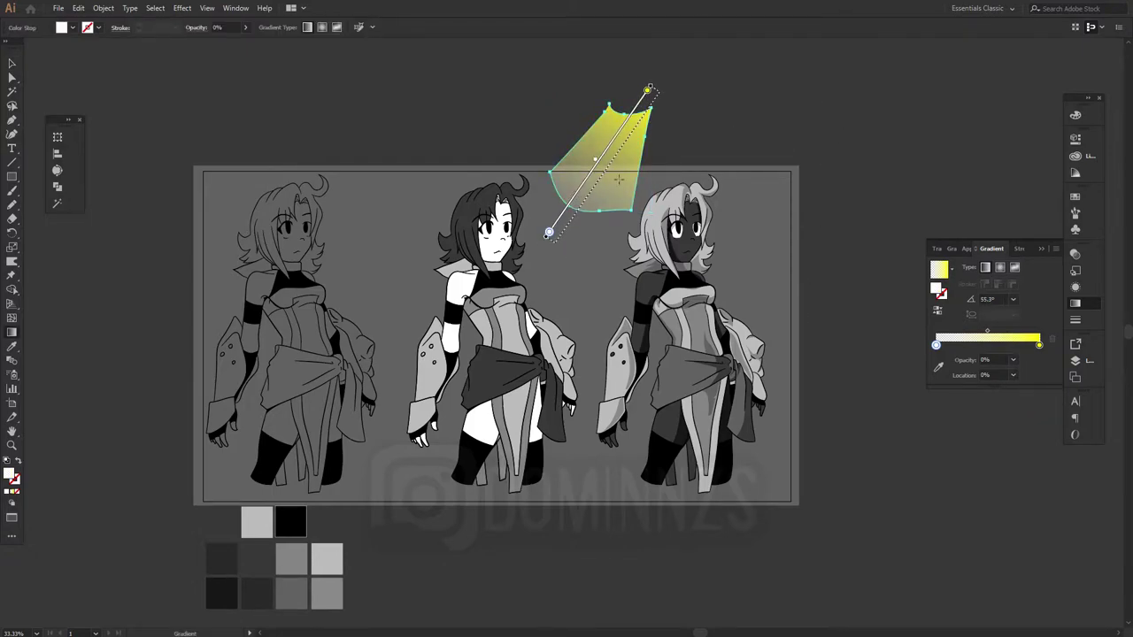
mouse_move(606, 199)
left_mouse_down()
mouse_move(675, 79)
mouse_move(666, 51)
left_mouse_up()
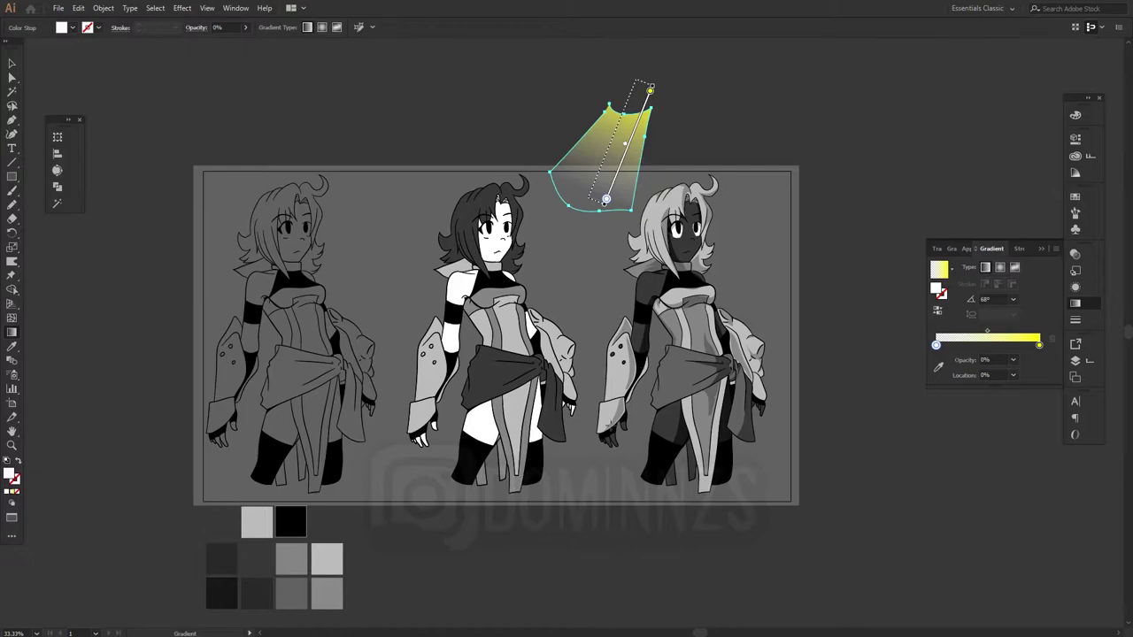
key("v")
left_click(613, 476)
mouse_move(626, 318)
left_mouse_down()
mouse_move(628, 398)
mouse_move(650, 354)
mouse_move(614, 332)
left_mouse_up()
scroll(650, 354, "up", 3)
scroll(619, 350, "up", 2)
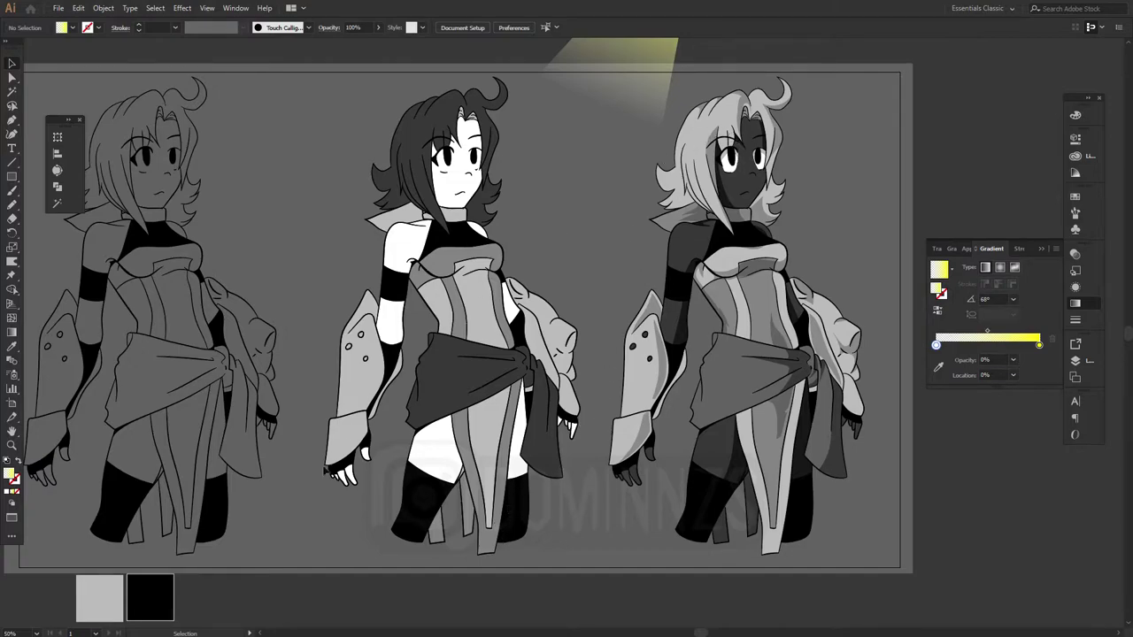
- Set the Pencil fill colour to light blue from the swatches list
key("n")
double_click(11, 475)
left_click(181, 103)
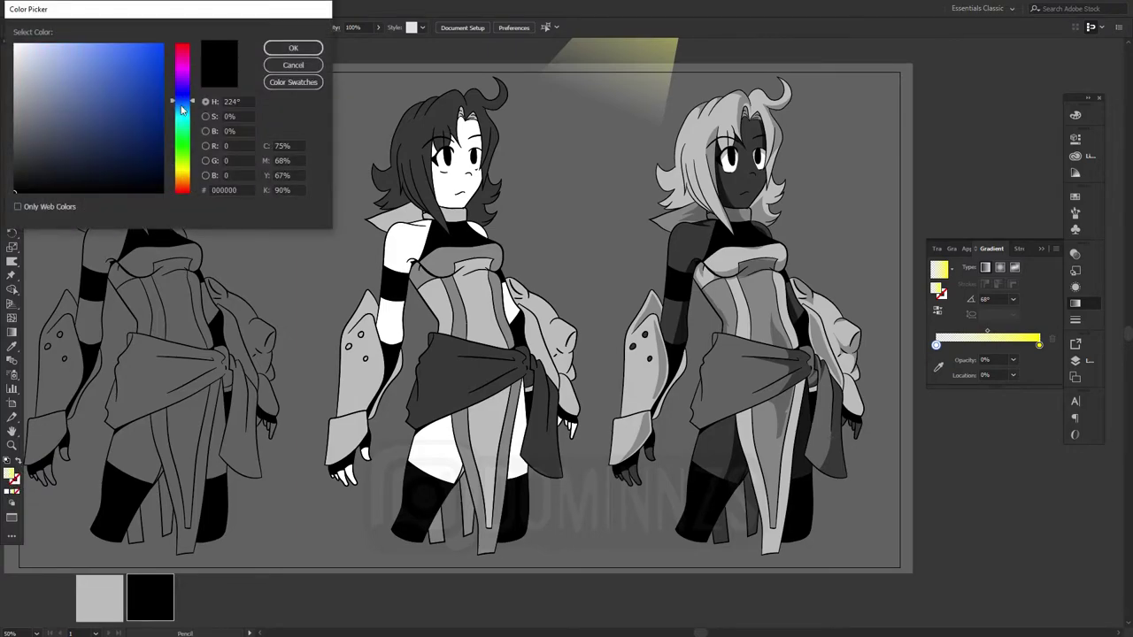
left_click(293, 65)
left_click(72, 27)
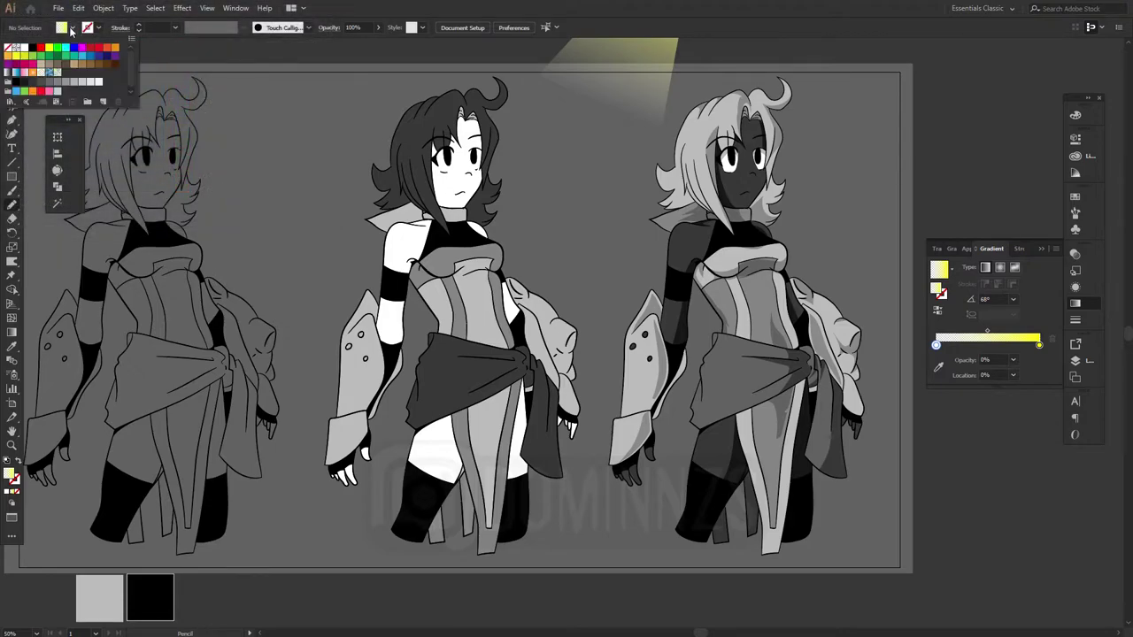
left_click(80, 53)
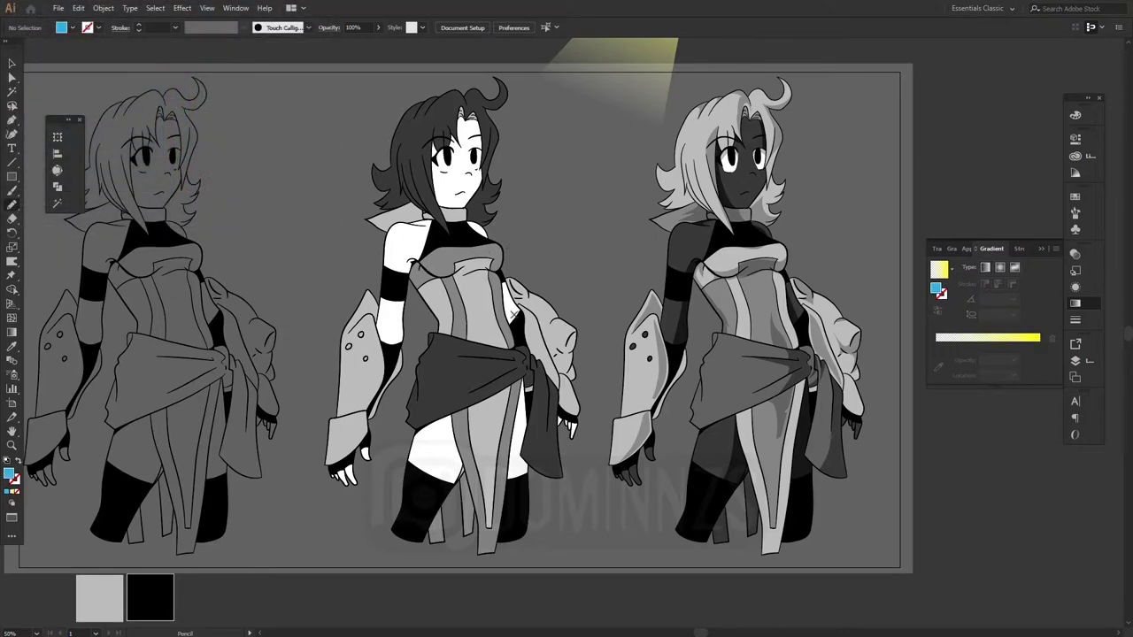
- Paint light-blue patches on the middle figure's chest and hip, then undo the latest blobs
left_click_drag(495, 332, 507, 293)
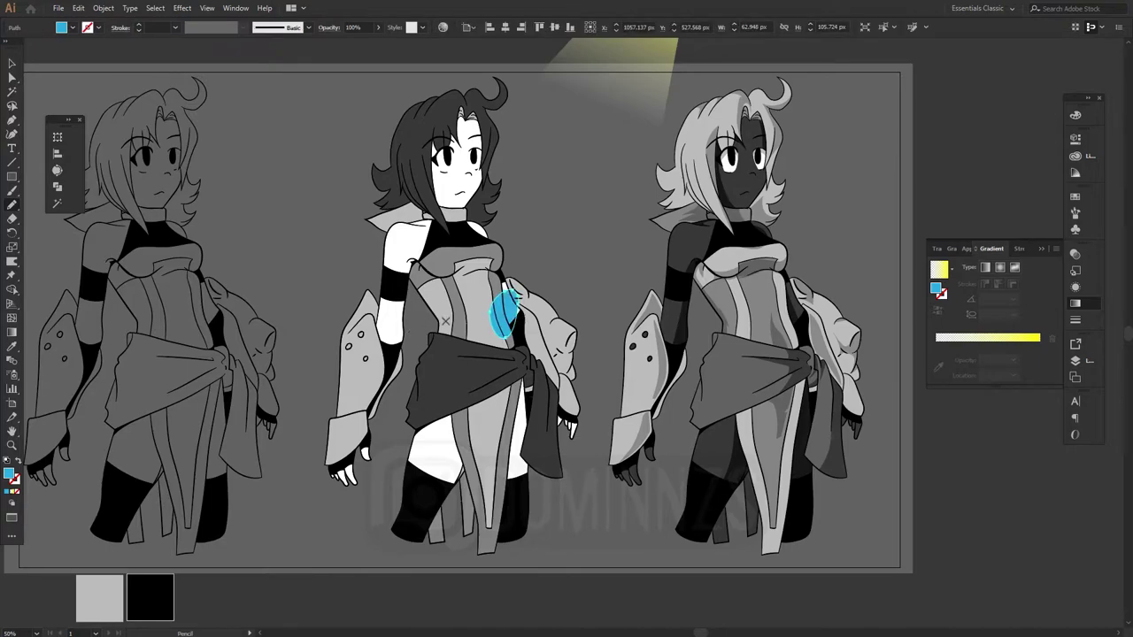
left_click_drag(445, 321, 428, 334)
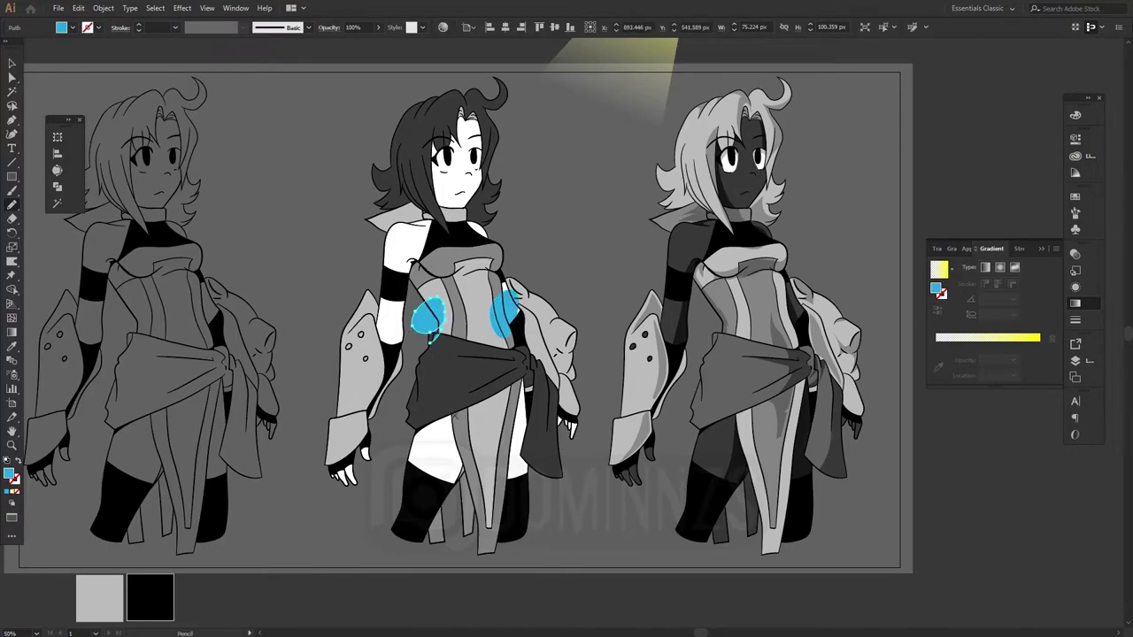
mouse_move(447, 438)
left_mouse_down()
mouse_move(478, 363)
mouse_move(442, 438)
left_mouse_up()
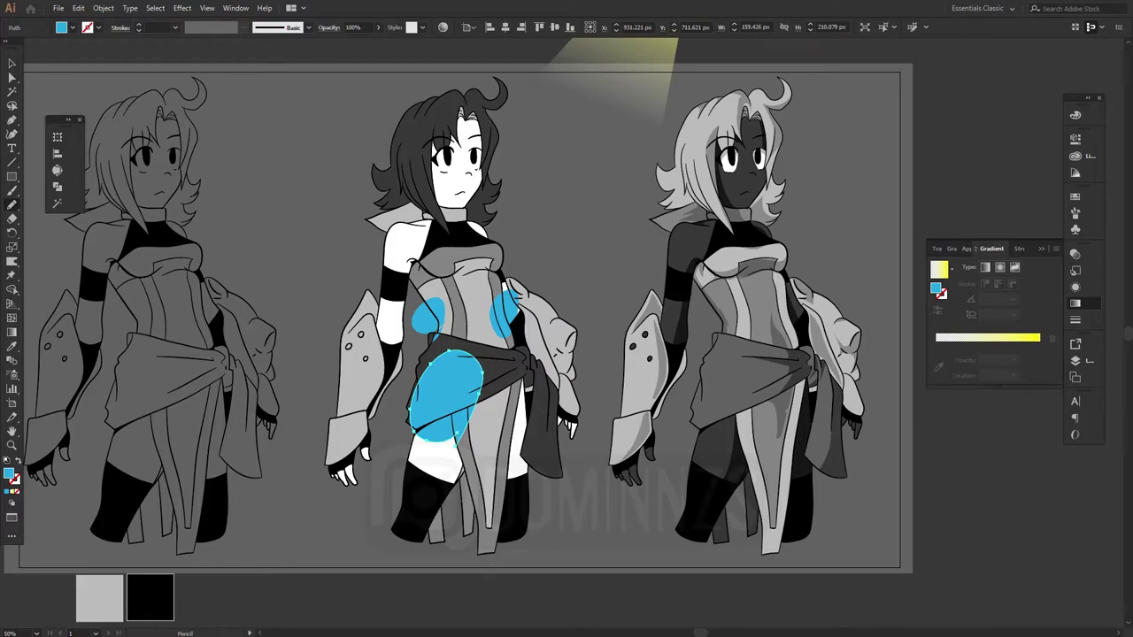
left_click_drag(527, 379, 520, 423)
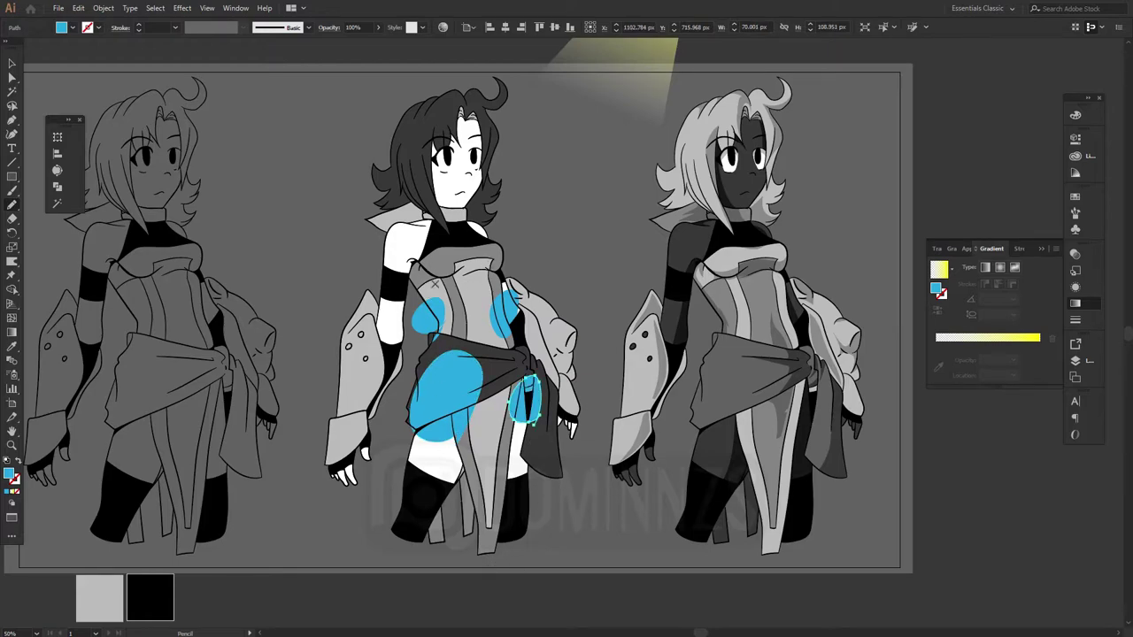
left_click_drag(433, 284, 427, 295)
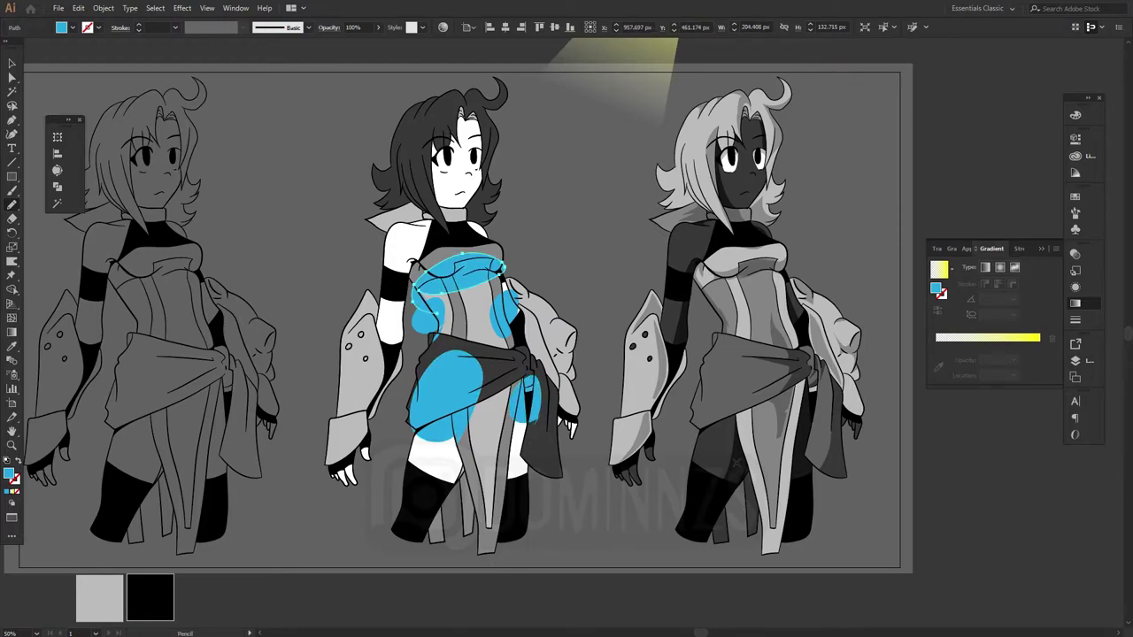
key("ctrl+z")
key("ctrl+z")
key("ctrl+z")
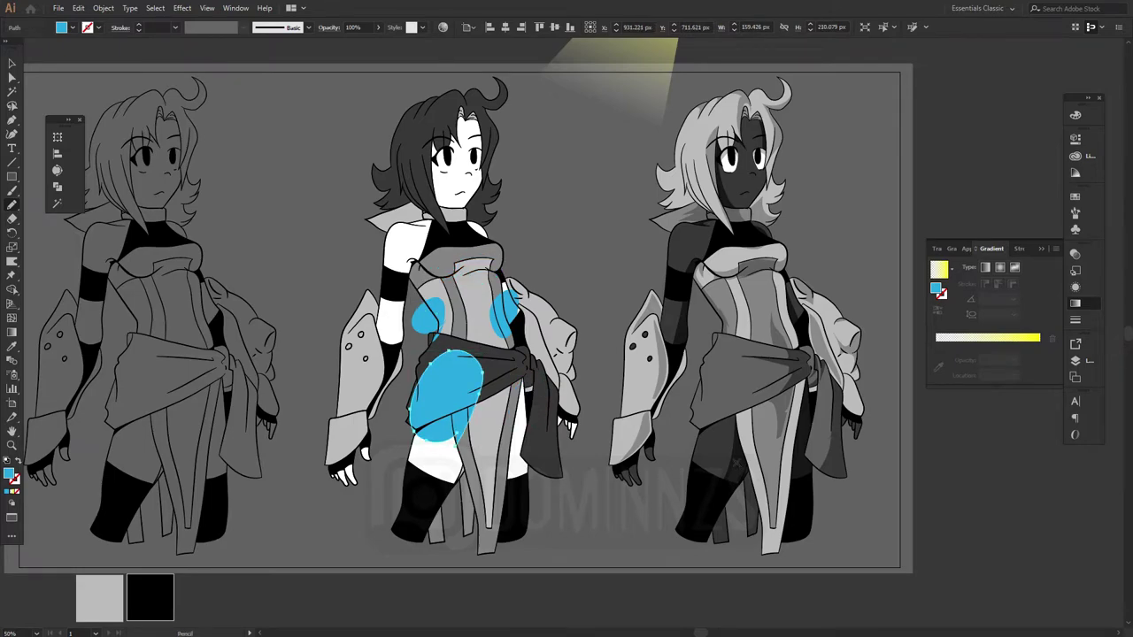
key("ctrl+z")
key("ctrl+z")
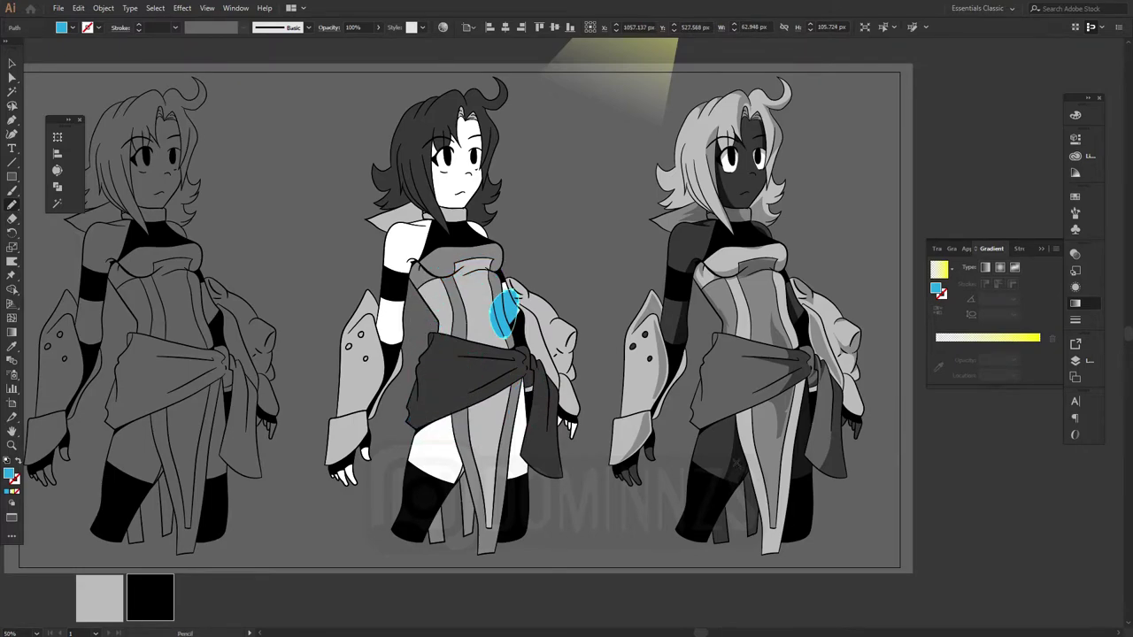
- Hide the panels, undo the last chest blob, and start a blue arrow beside the middle figure
key("f")
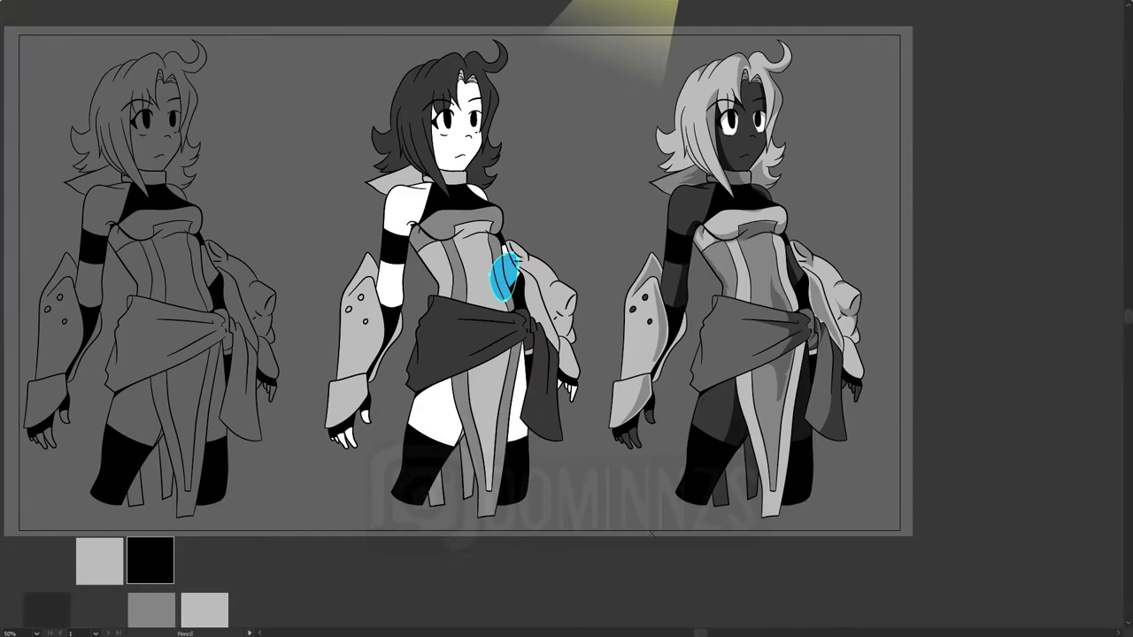
key("ctrl+z")
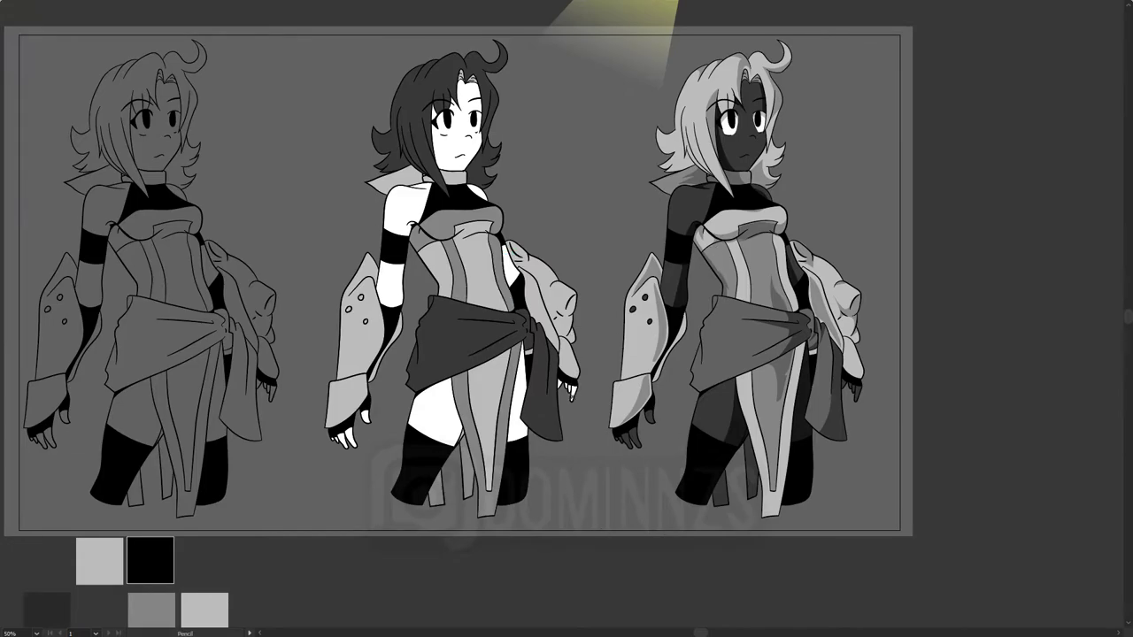
scroll(580, 403, "up", 1)
left_click_drag(584, 365, 630, 435)
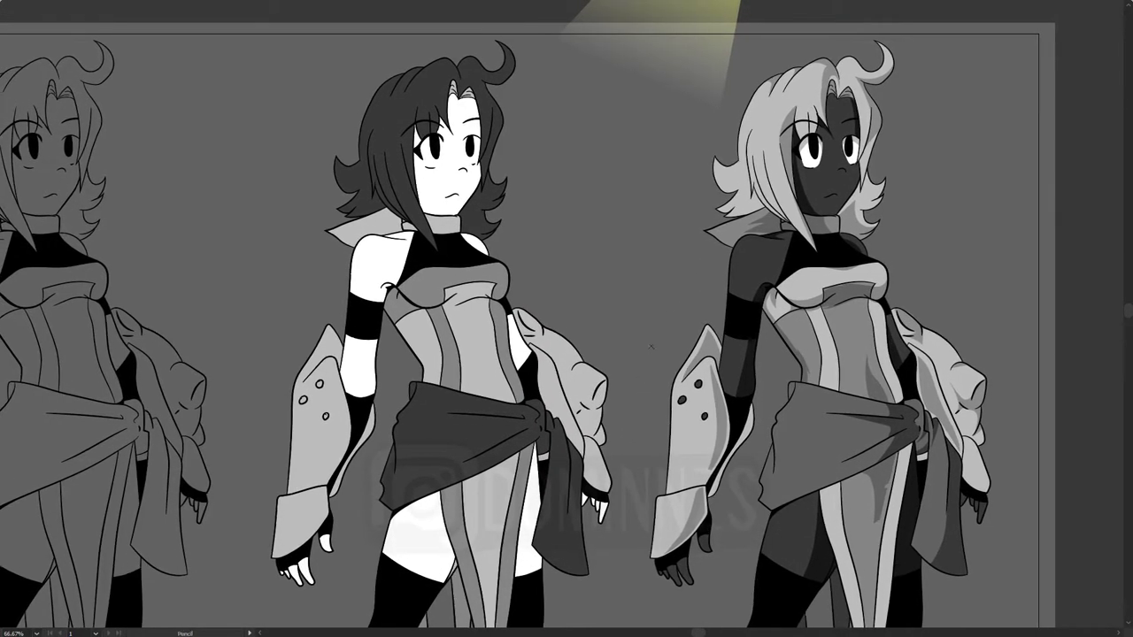
scroll(662, 160, "down", 1)
left_click_drag(662, 120, 662, 159)
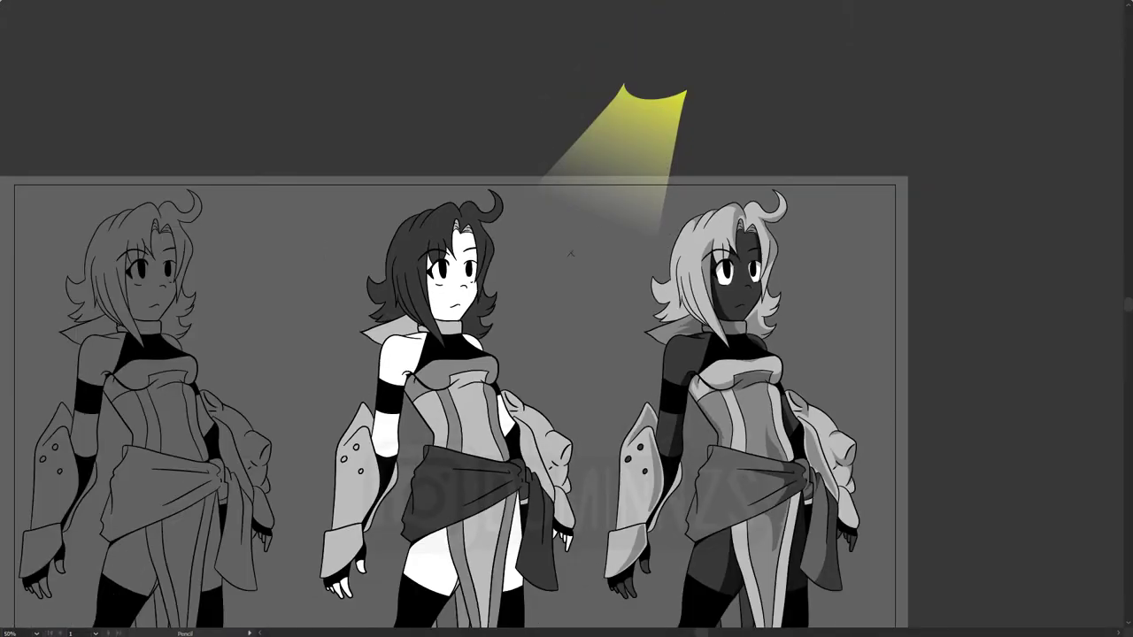
mouse_move(586, 226)
left_mouse_down()
mouse_move(558, 280)
mouse_move(471, 316)
left_mouse_up()
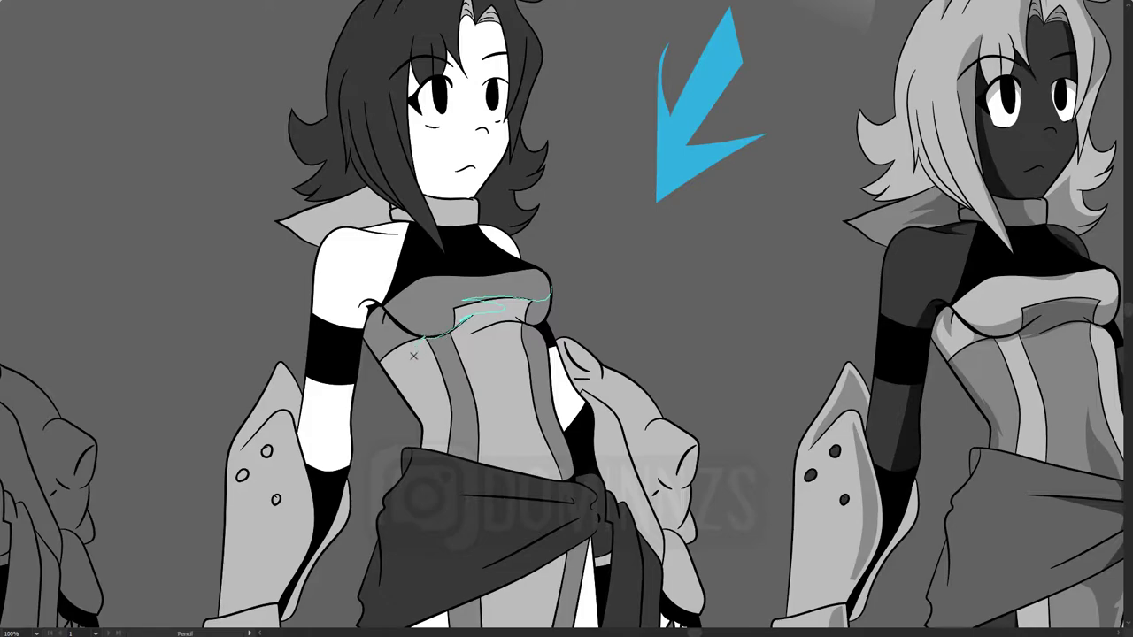
- Close the freehand outline into a blue chest fill and narrow its lower edge
left_click_drag(415, 372, 433, 425)
left_click_drag(438, 442, 452, 443)
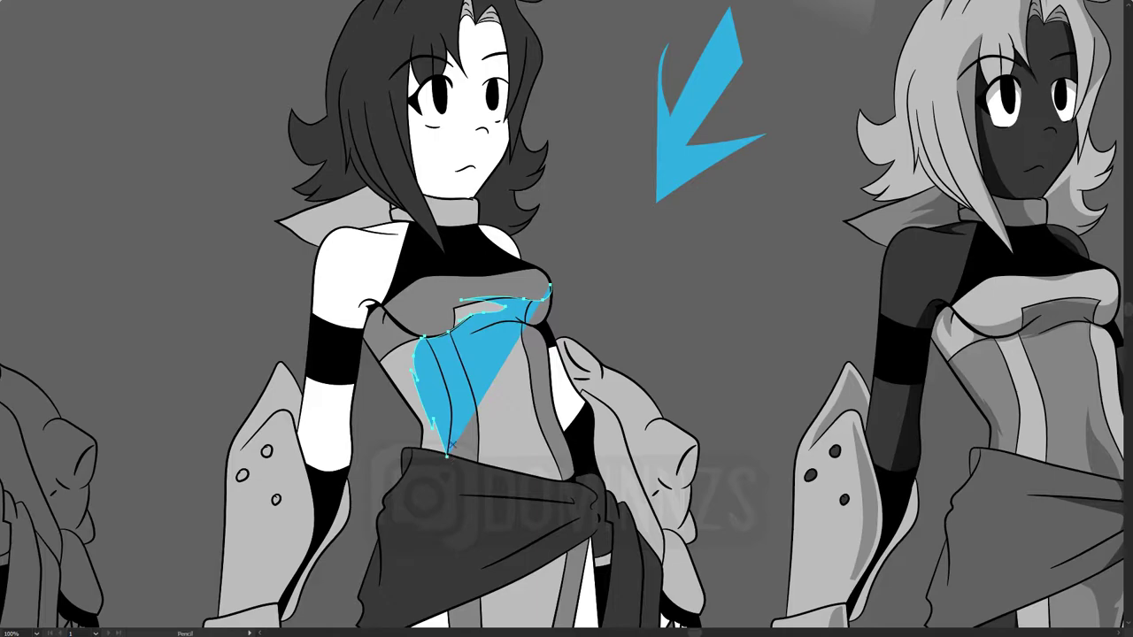
key("p")
left_click(425, 451)
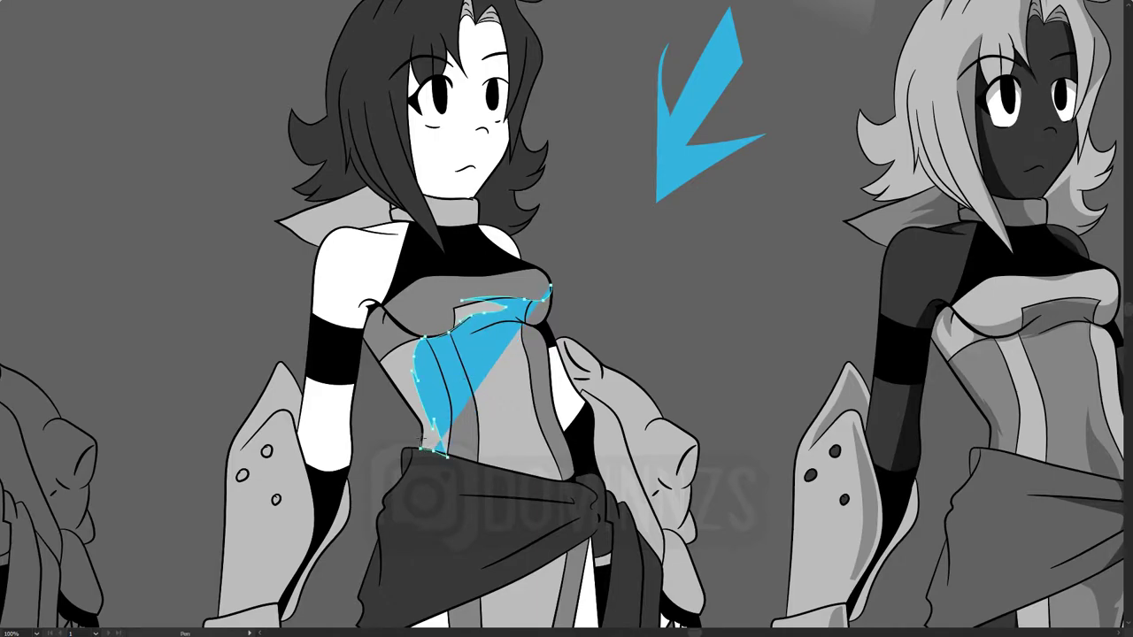
left_click_drag(425, 437, 405, 402)
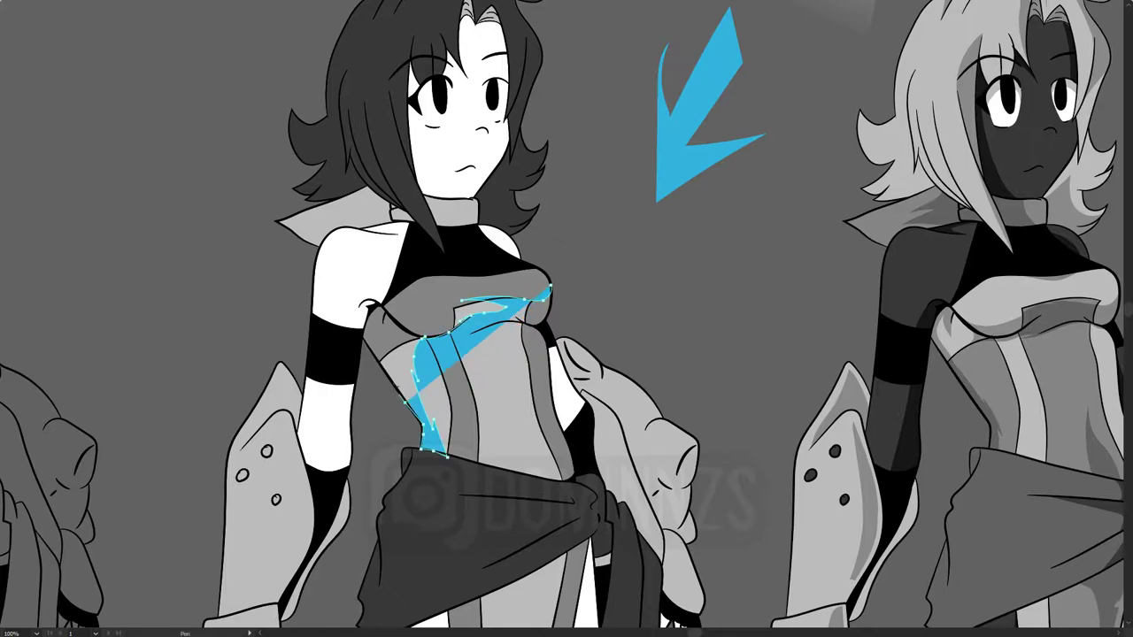
- Extend the blue shading over the torso's left side and shoulder, then reshape its upper curve
left_click(381, 361)
left_click(363, 336)
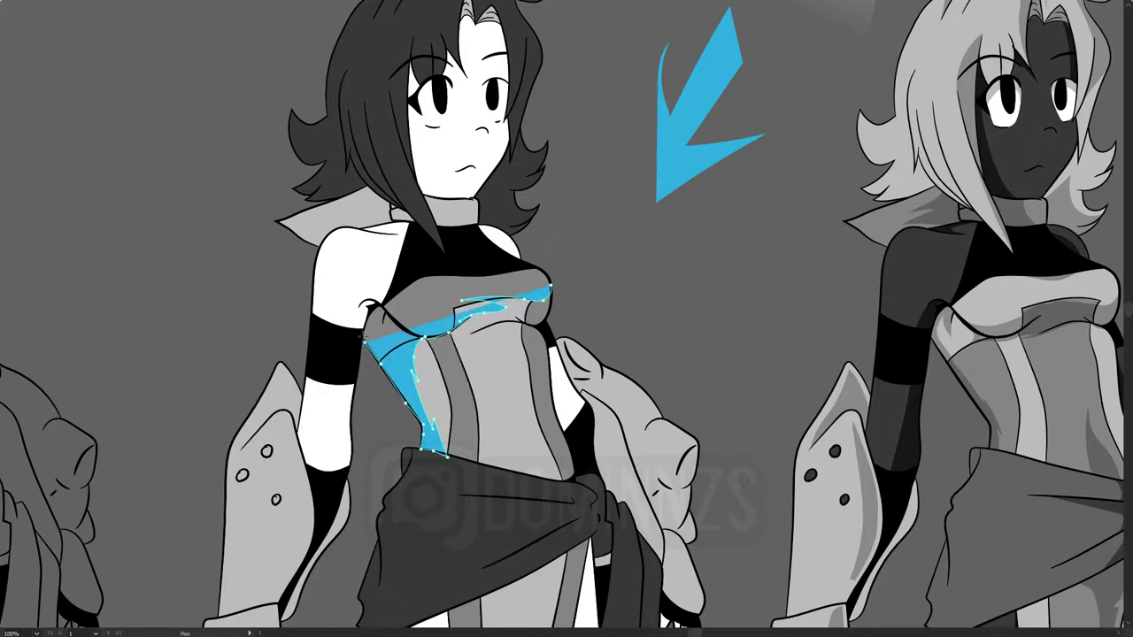
left_click(342, 332)
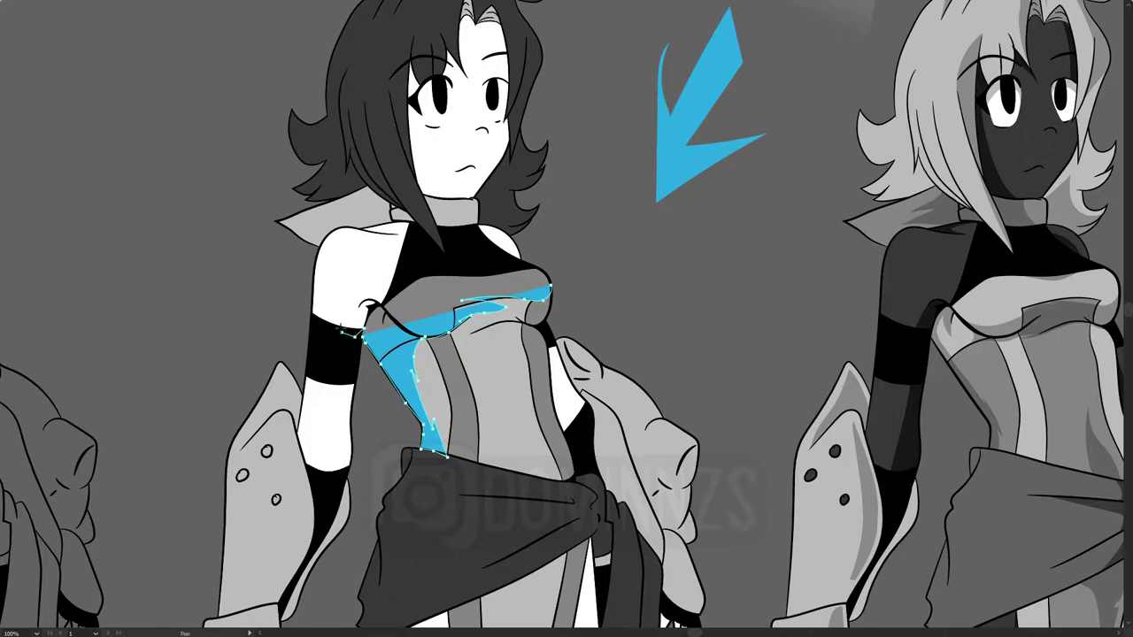
left_click_drag(342, 332, 389, 303)
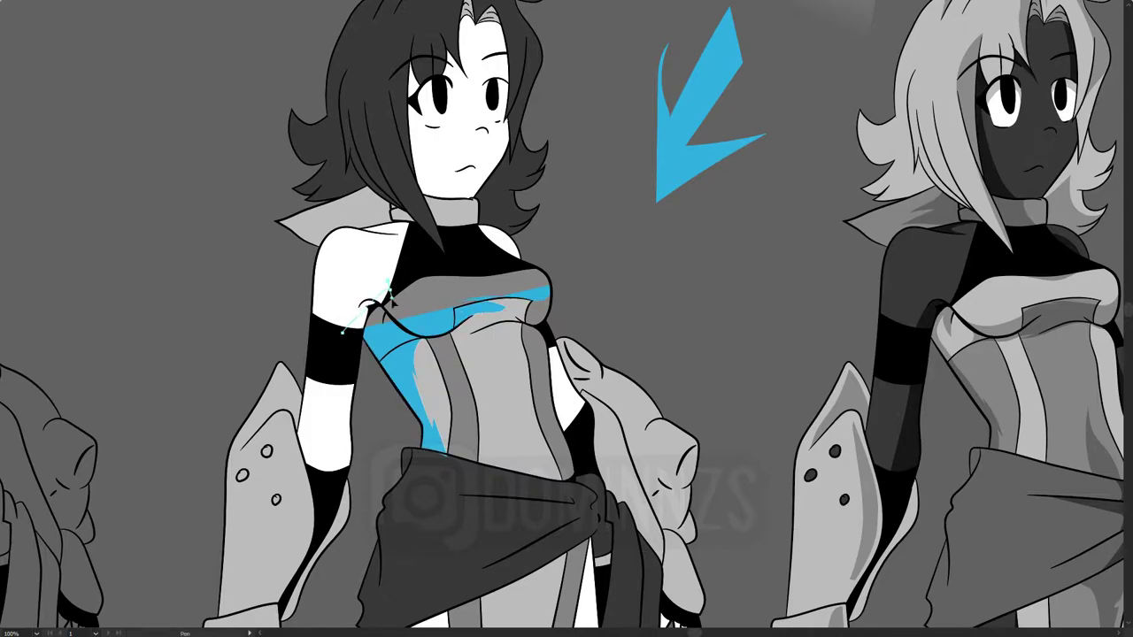
left_click_drag(389, 303, 365, 261)
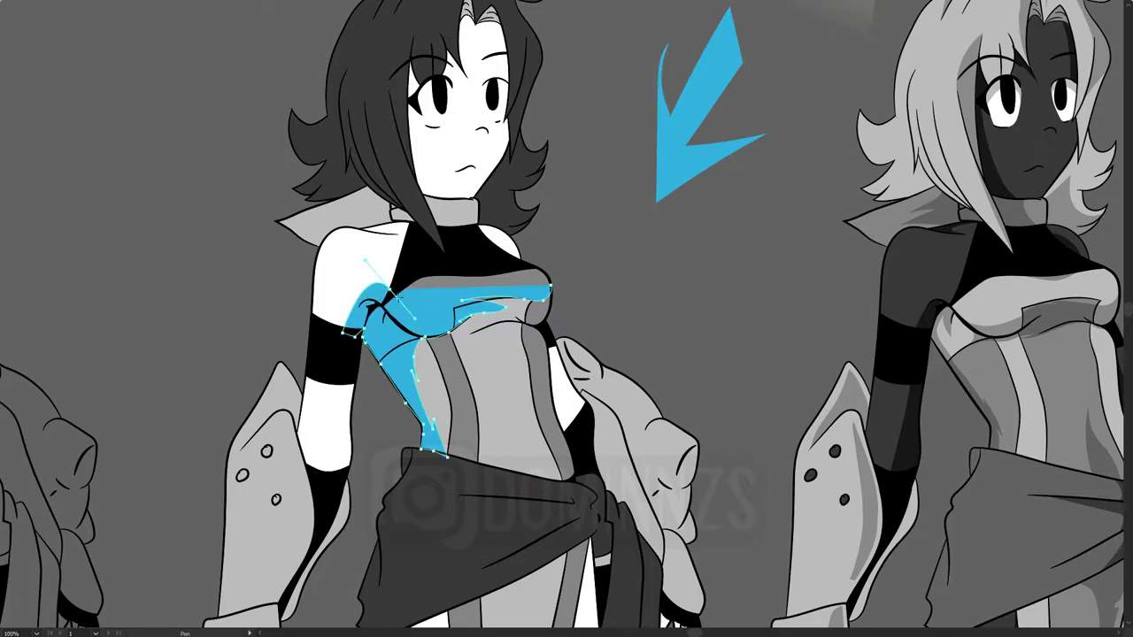
left_click(390, 296)
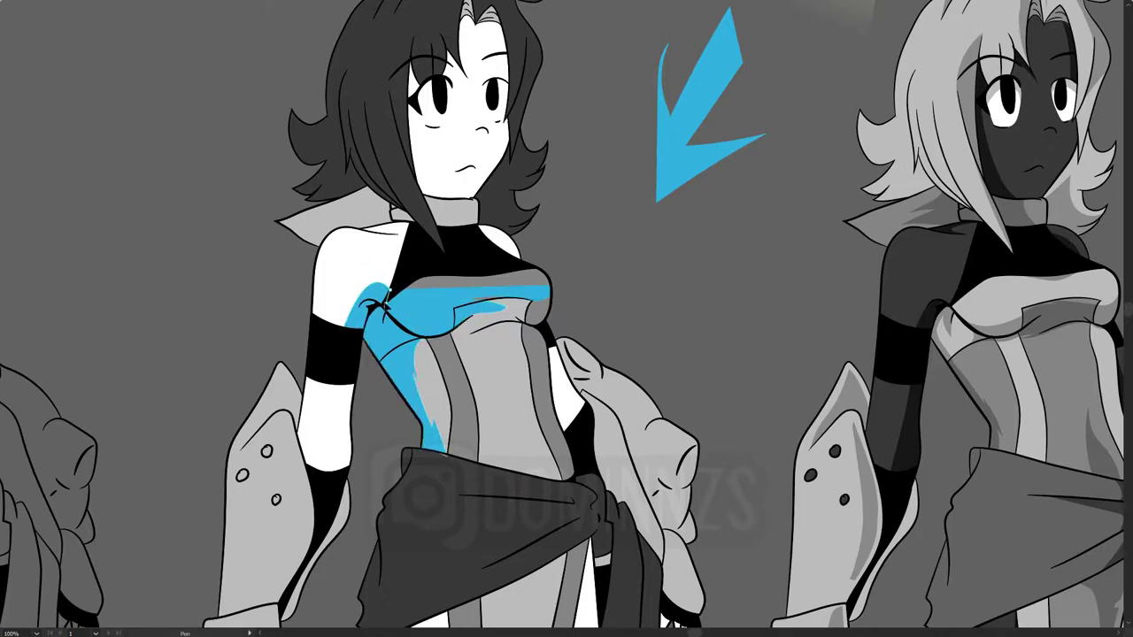
left_click(412, 327)
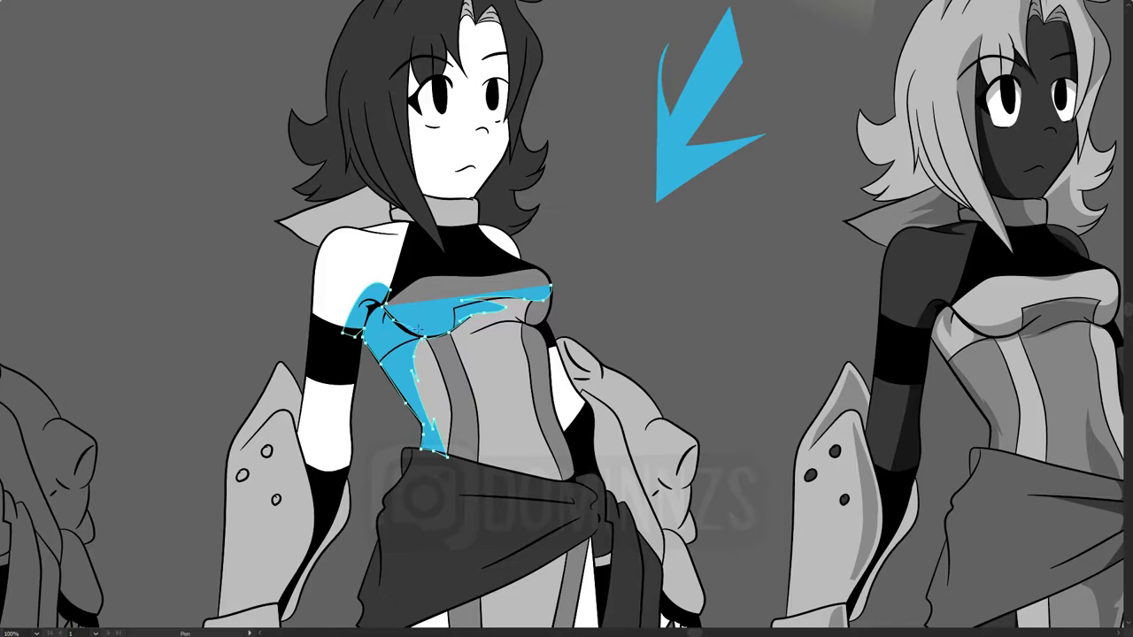
mouse_move(418, 329)
left_mouse_down()
mouse_move(428, 320)
mouse_move(442, 331)
left_mouse_up()
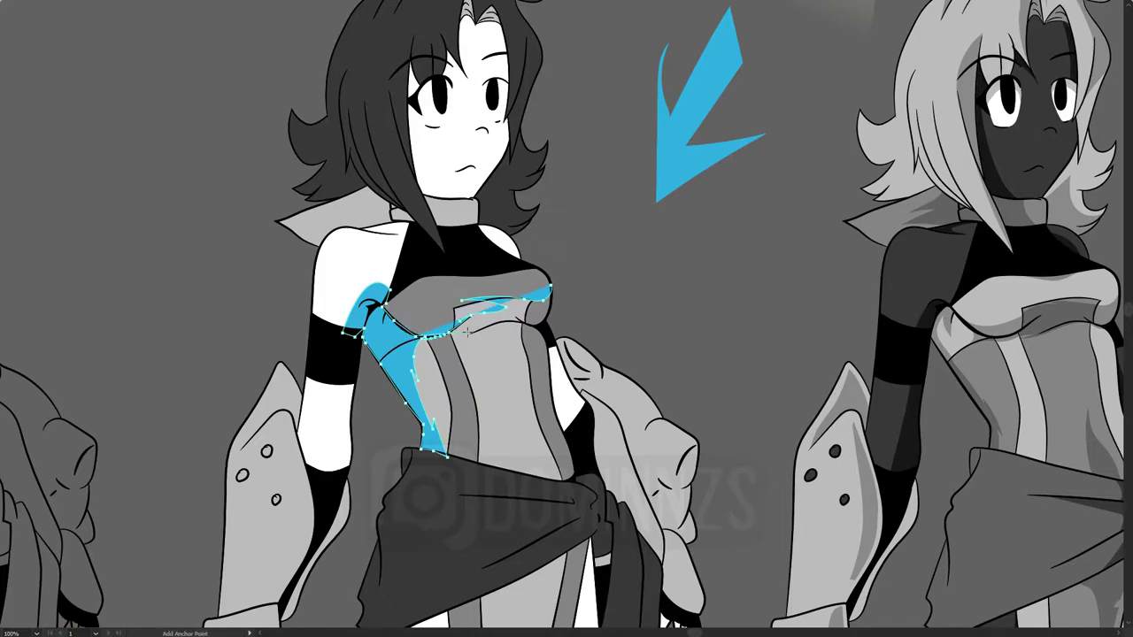
- Add a blue Pen path across the chest to its right end plus a freehand chest fill
key("p")
left_click(423, 339)
left_click(434, 347)
left_click_drag(483, 334, 527, 327)
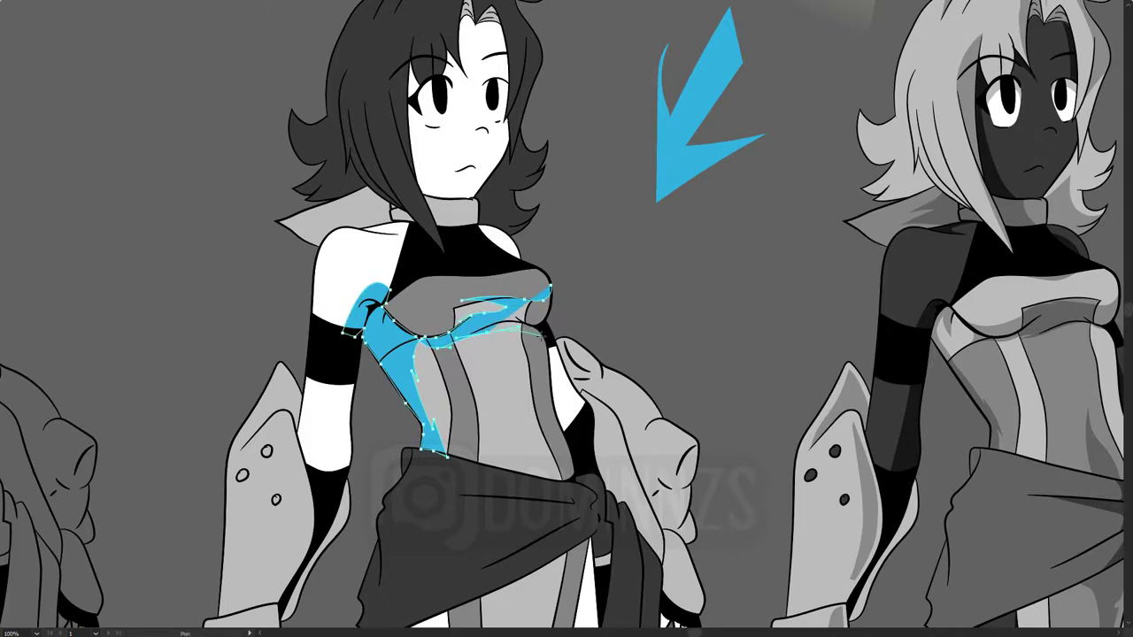
left_click(547, 335)
key("alt+/")
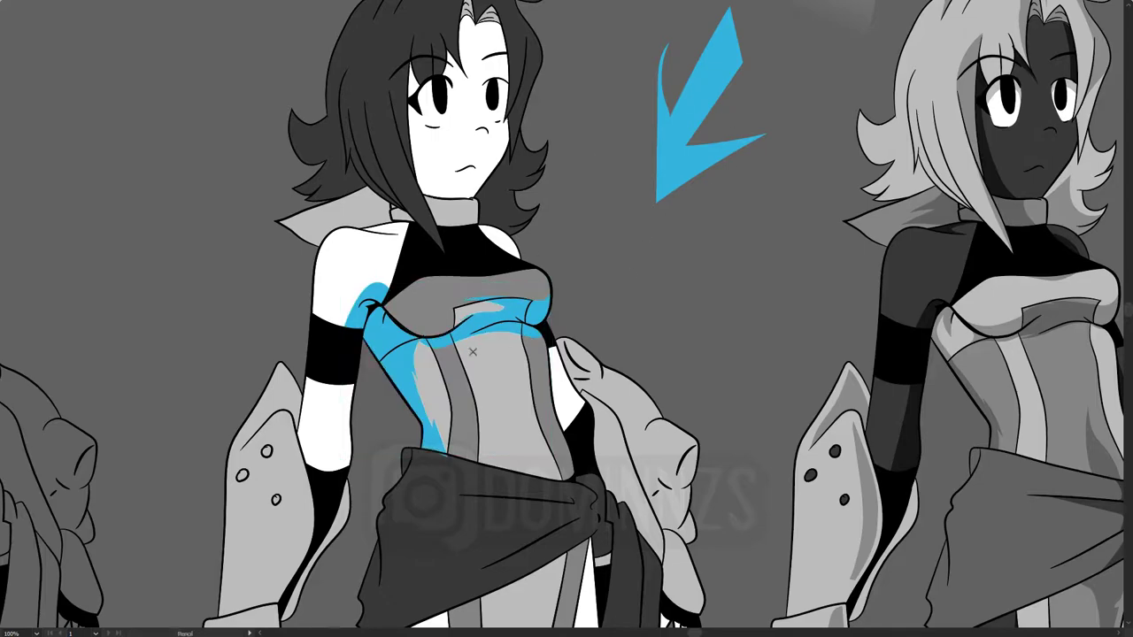
left_click_drag(381, 302, 472, 305)
left_click_drag(461, 309, 469, 312)
key("alt+s")
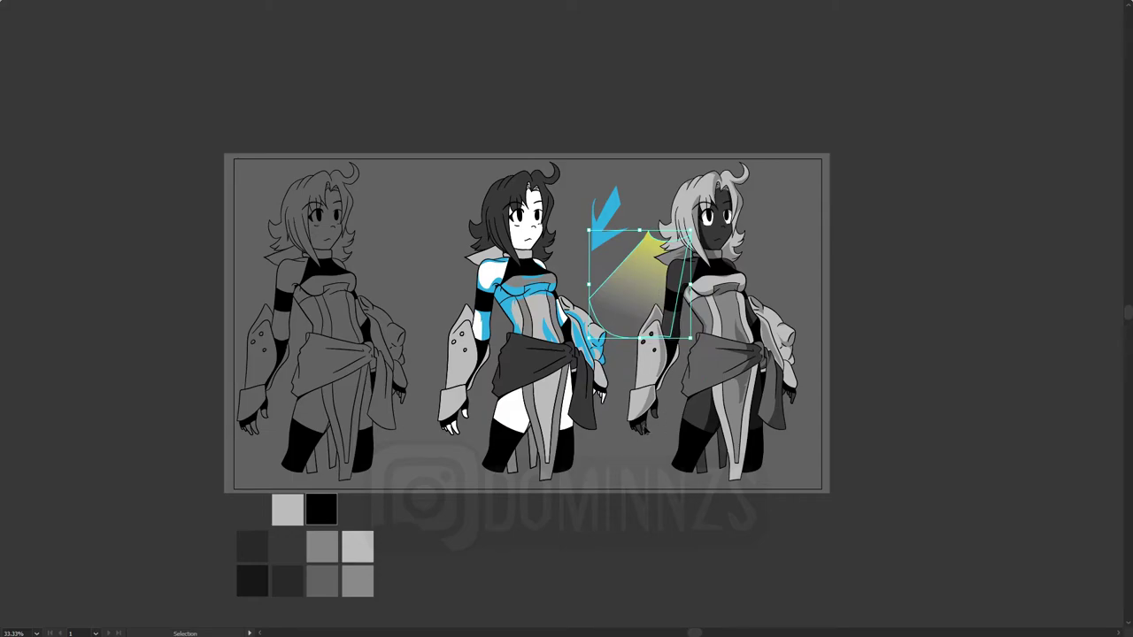
- Drag the blue arrow down beside the skirt and rotate it toward the middle figure's legs
key("ctrl+d")
left_click_drag(641, 284, 645, 327)
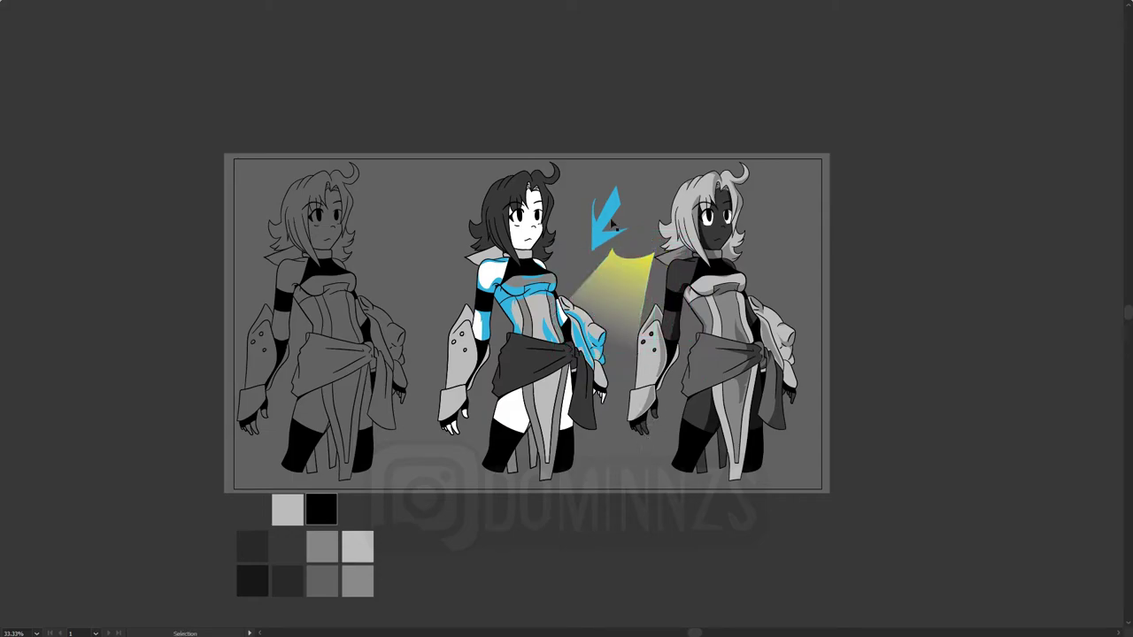
left_click(605, 238)
left_click_drag(606, 237, 621, 438)
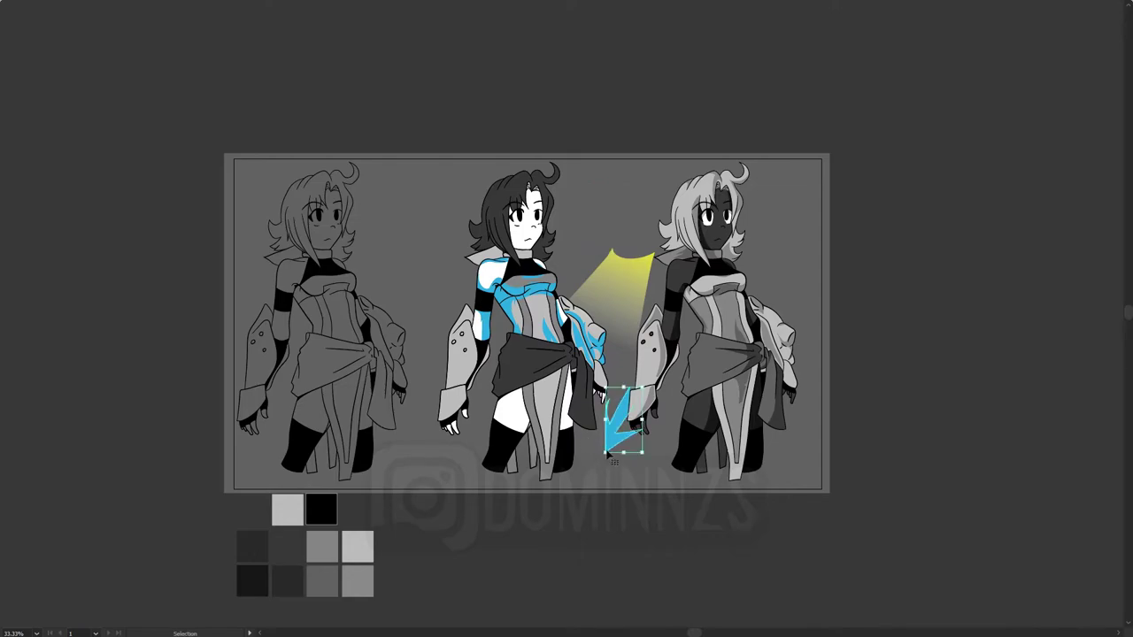
mouse_move(602, 457)
left_mouse_down()
mouse_move(600, 467)
mouse_move(625, 454)
mouse_move(609, 447)
left_mouse_up()
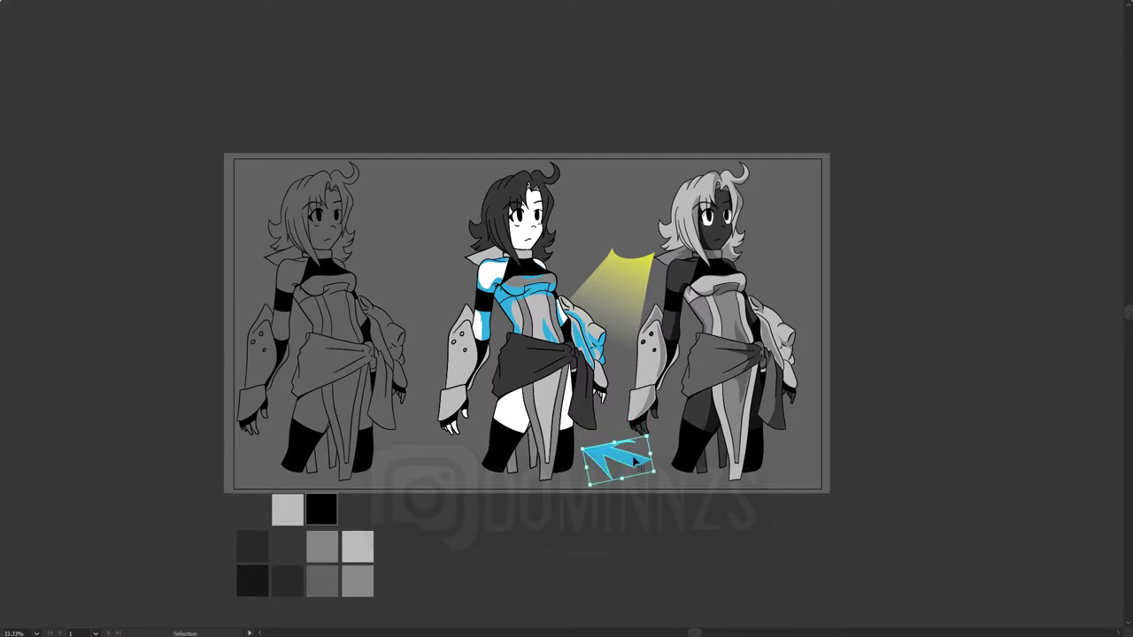
key("ctrl+plus")
key("ctrl+plus")
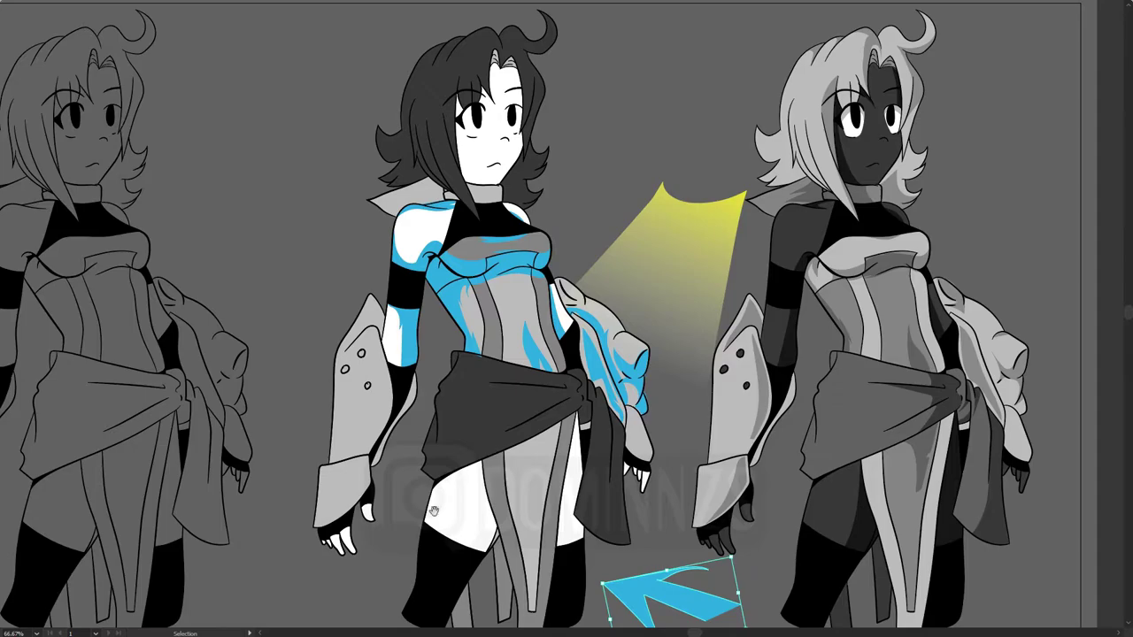
left_click_drag(434, 511, 487, 348)
- Paint blue shadow shapes over the middle figure's arm, leg and collar
key("n")
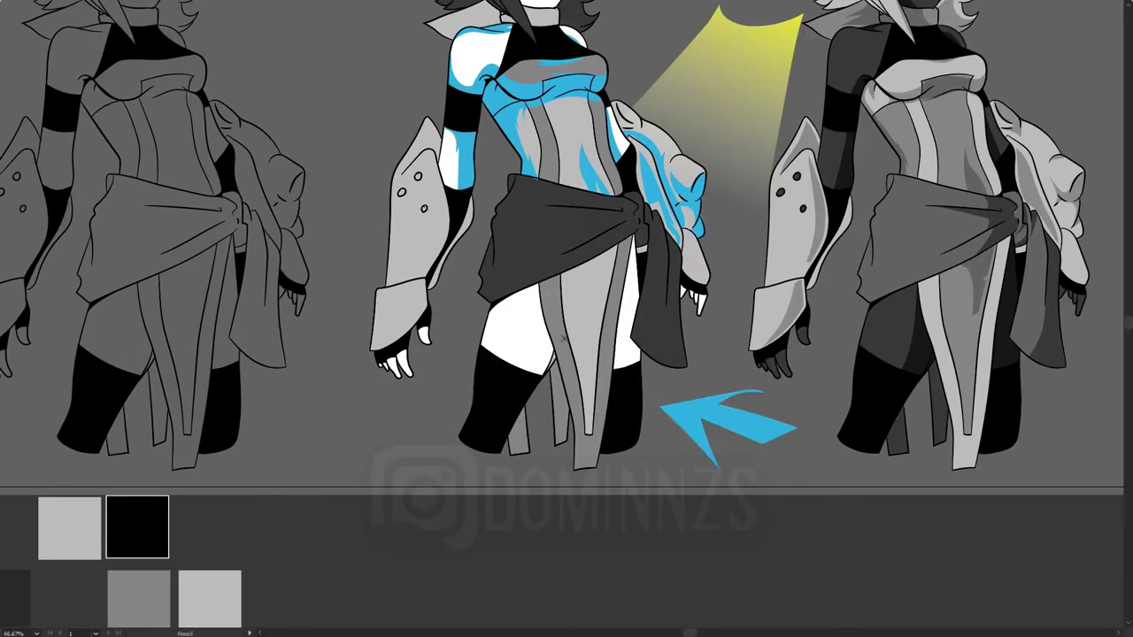
key("ctrl+plus")
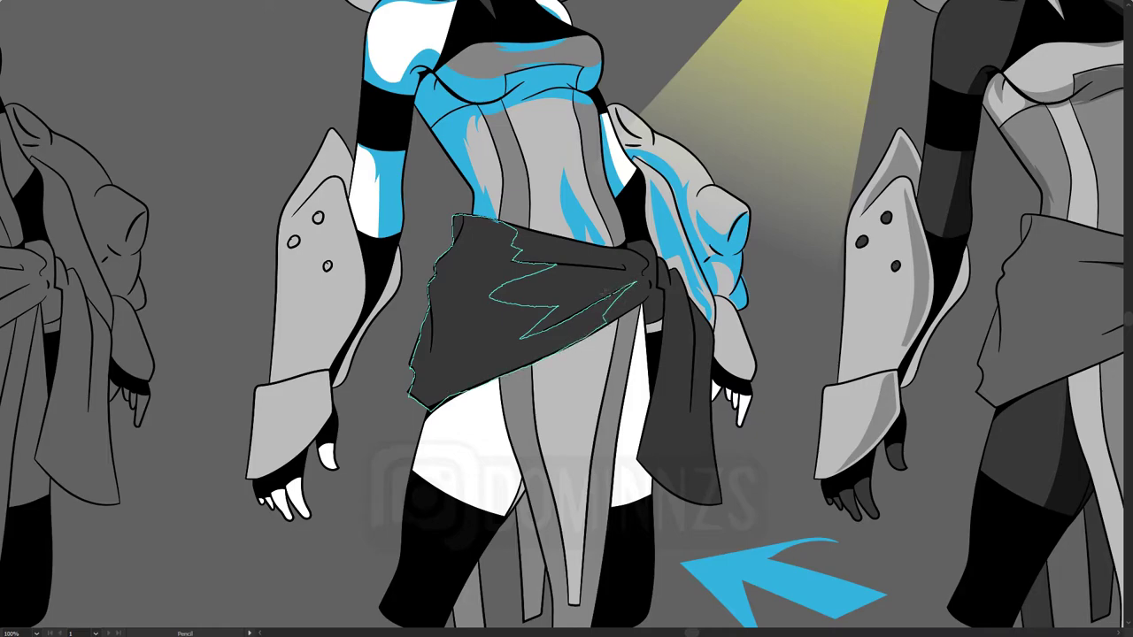
scroll(418, 458, "down", 2)
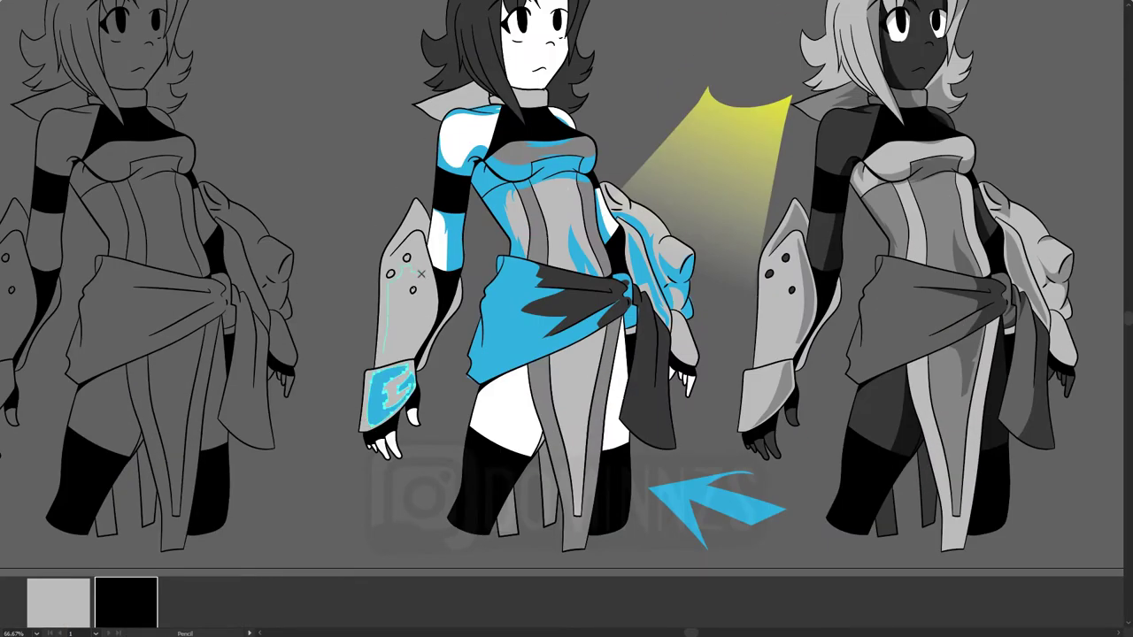
left_click_drag(390, 266, 425, 363)
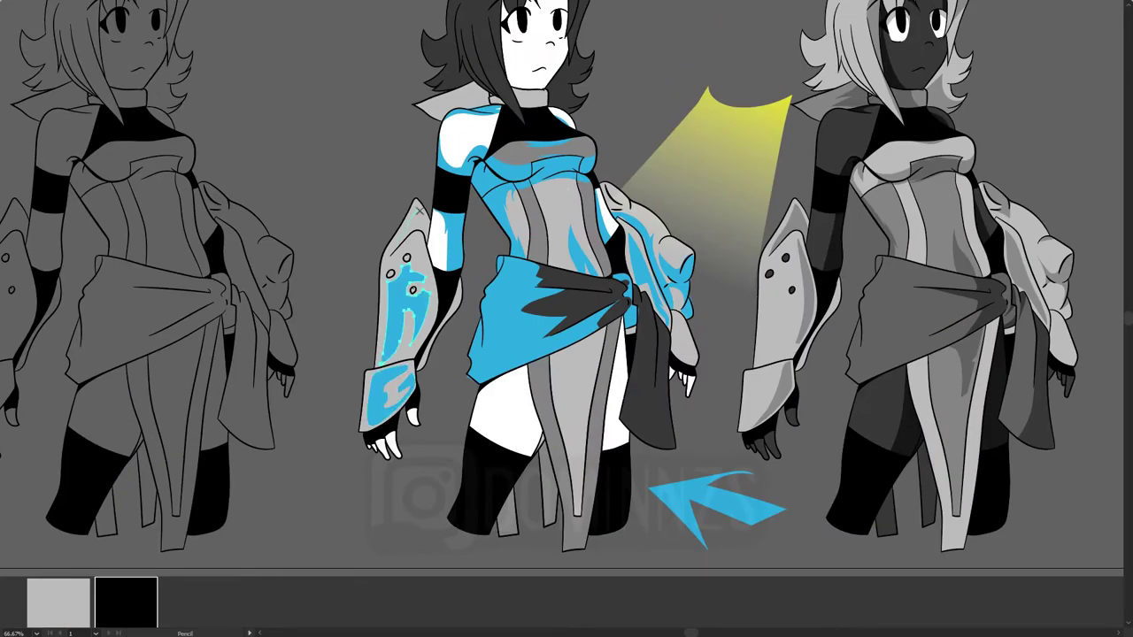
scroll(566, 355, "down", 1)
left_click_drag(523, 394, 518, 465)
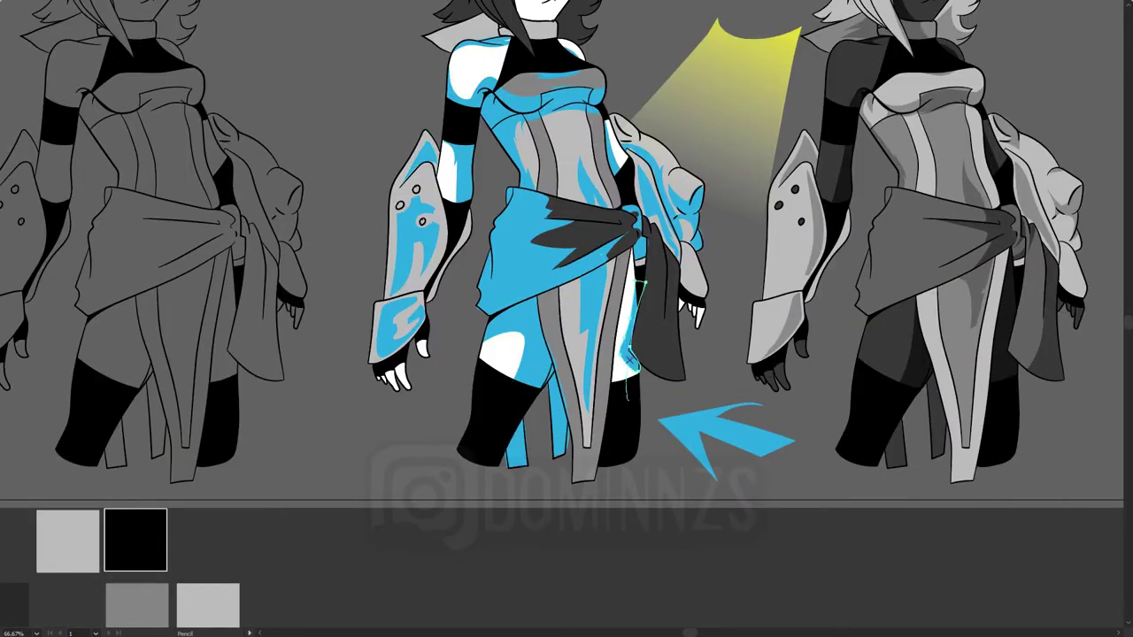
scroll(566, 318, "up", 3)
mouse_move(690, 279)
left_mouse_down()
mouse_move(585, 285)
mouse_move(549, 319)
left_mouse_up()
scroll(567, 319, "down", 2)
- Add a 'no shadow' arrow to the chest and a 'BACK side Shadow' note by the arm
scroll(566, 319, "down", 1)
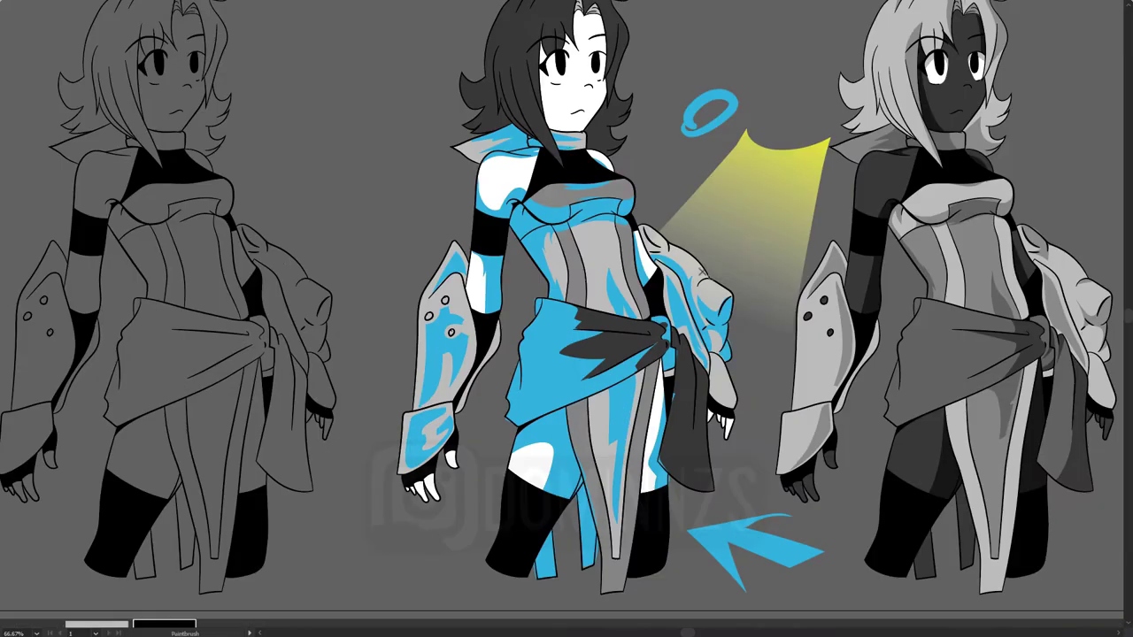
left_click_drag(708, 140, 602, 252)
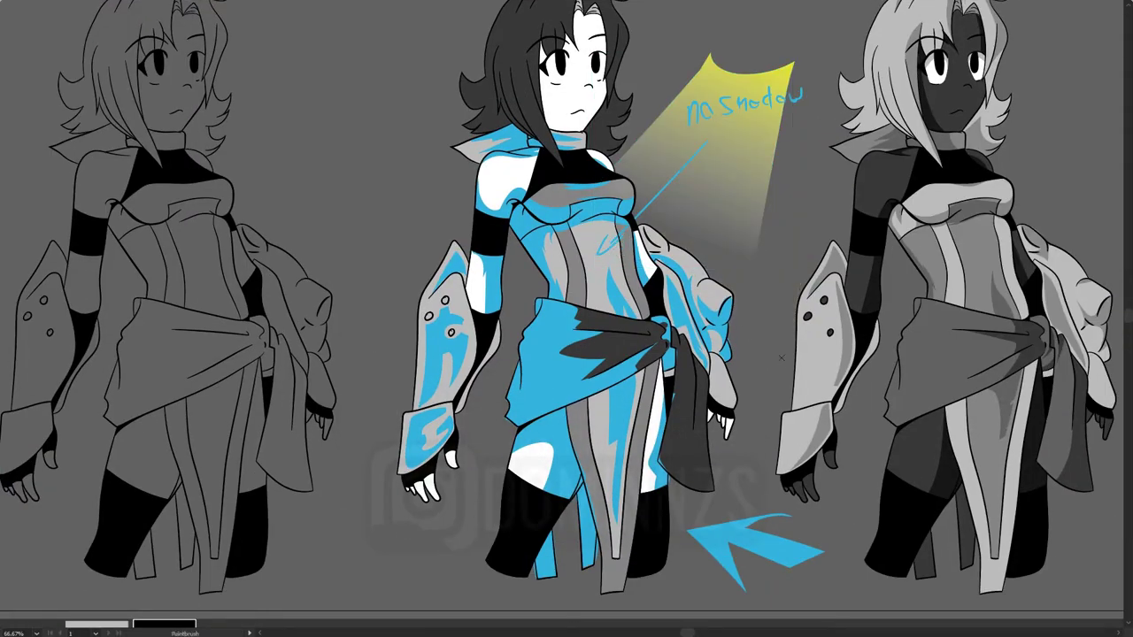
left_click_drag(378, 282, 487, 388)
left_click_drag(482, 376, 485, 396)
mouse_move(331, 257)
left_mouse_down()
mouse_move(424, 237)
mouse_move(340, 276)
left_mouse_up()
mouse_move(354, 257)
left_mouse_down()
mouse_move(371, 276)
mouse_move(388, 253)
mouse_move(416, 257)
left_mouse_up()
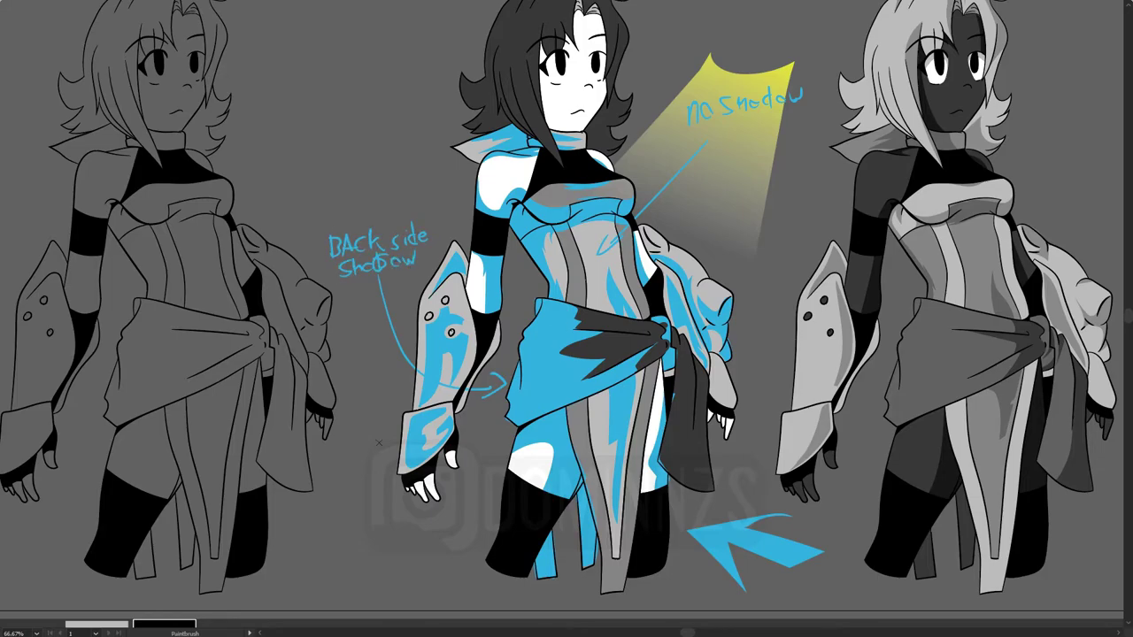
- Draw an arrow up to the hair and write 'Blocking sun'
mouse_move(368, 189)
left_mouse_down()
mouse_move(448, 121)
mouse_move(449, 142)
left_mouse_up()
mouse_move(320, 197)
left_mouse_down()
mouse_move(329, 214)
mouse_move(349, 214)
left_mouse_up()
left_click_drag(352, 205, 442, 205)
mouse_move(400, 429)
left_mouse_down()
mouse_move(466, 356)
mouse_move(462, 377)
left_mouse_up()
- Draw an arrow toward the lower leg labelled 'Show some High Lights'
mouse_move(354, 441)
left_mouse_down()
mouse_move(342, 460)
mouse_move(455, 461)
left_mouse_up()
mouse_move(349, 469)
left_mouse_down()
mouse_move(363, 487)
mouse_move(431, 487)
left_mouse_up()
left_click_drag(435, 477, 435, 487)
left_click_drag(446, 478, 441, 494)
left_click_drag(451, 466, 460, 484)
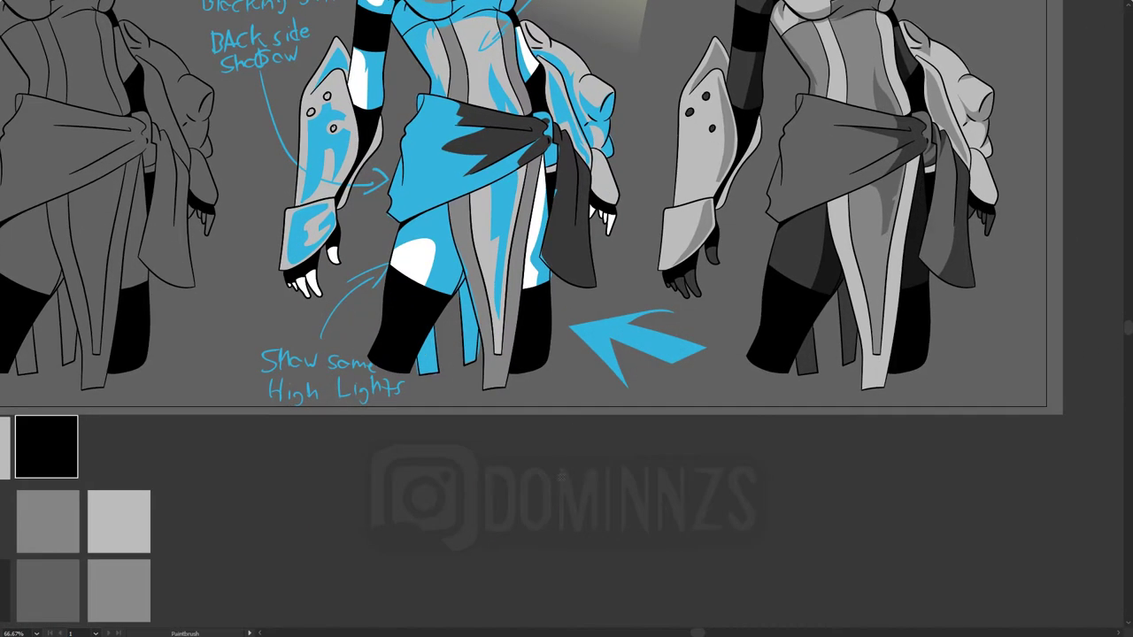
- Draw a line up to the big arrow and write 'Objects Blockout The sun' below it
left_click_drag(563, 476, 582, 301)
left_click_drag(572, 321, 593, 313)
mouse_move(513, 489)
left_mouse_down()
mouse_move(529, 510)
mouse_move(644, 508)
left_mouse_up()
mouse_move(650, 490)
left_mouse_down()
mouse_move(679, 506)
mouse_move(757, 506)
left_mouse_up()
left_click_drag(524, 530, 556, 547)
mouse_move(590, 531)
left_mouse_down()
mouse_move(602, 549)
mouse_move(642, 547)
left_mouse_up()
- Draw an arrow pointing at the hair and write 'BACK side of' above it
mouse_move(700, 348)
left_mouse_down()
mouse_move(743, 484)
mouse_move(756, 630)
left_mouse_up()
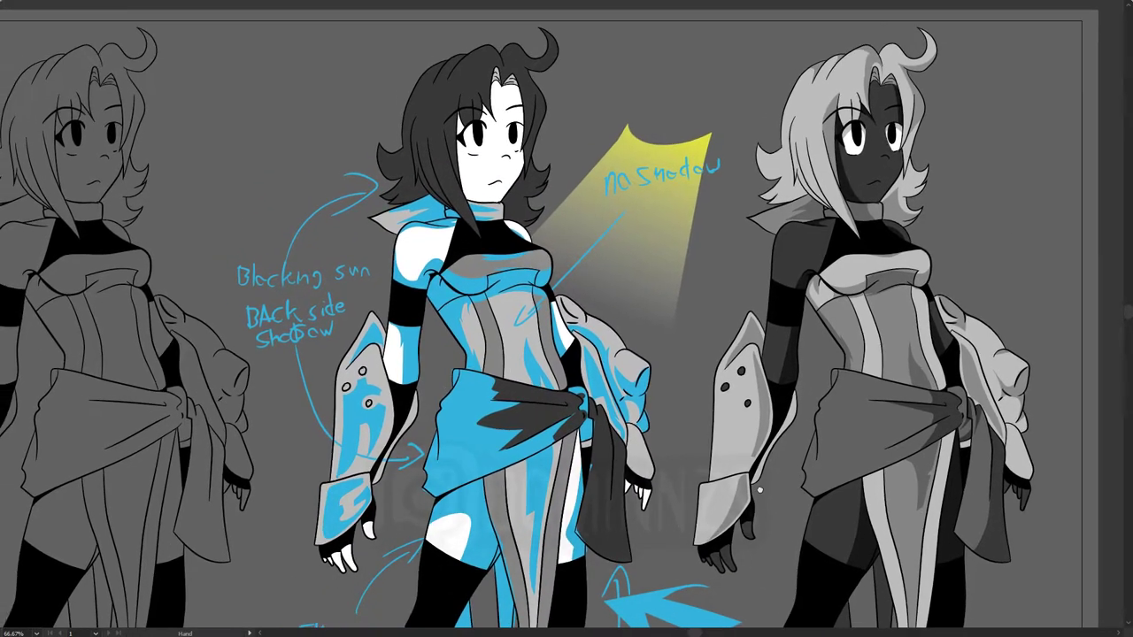
left_click_drag(327, 138, 414, 162)
left_click_drag(395, 149, 411, 169)
left_click_drag(269, 94, 282, 116)
left_click_drag(287, 113, 349, 107)
left_click_drag(372, 95, 443, 70)
- Complete the hair note with 'hair should be shadowed' on the next lines
left_click_drag(276, 124, 280, 138)
left_click_drag(342, 115, 333, 131)
left_click_drag(347, 110, 358, 127)
left_click_drag(365, 117, 367, 119)
left_click_drag(374, 114, 384, 117)
left_click_drag(393, 101, 394, 122)
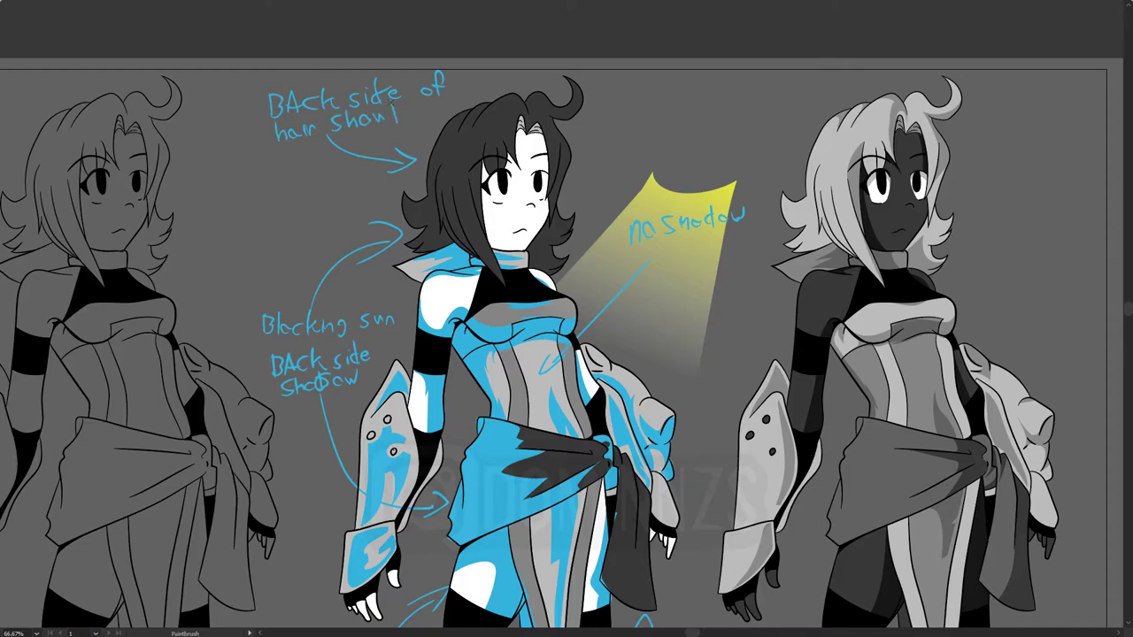
left_click_drag(296, 159, 306, 163)
left_click_drag(333, 145, 324, 158)
left_click_drag(340, 140, 350, 154)
mouse_move(363, 140)
left_mouse_down()
mouse_move(358, 148)
mouse_move(395, 138)
left_mouse_up()
left_click_drag(398, 124, 418, 122)
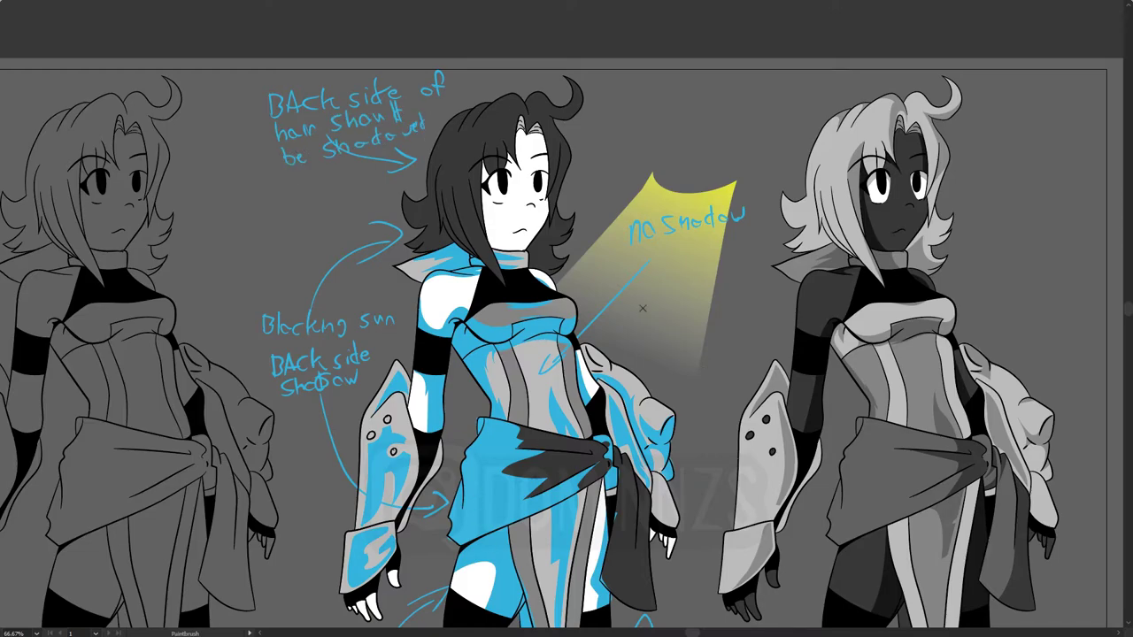
- Add a 'high lights' note near the spotlight with arrows to the hair's lit side
left_click_drag(639, 110, 577, 155)
left_click_drag(589, 138, 602, 151)
mouse_move(641, 89)
left_mouse_down()
mouse_move(747, 76)
mouse_move(704, 144)
left_mouse_up()
left_click_drag(691, 283, 690, 97)
scroll(699, 426, "down", 1)
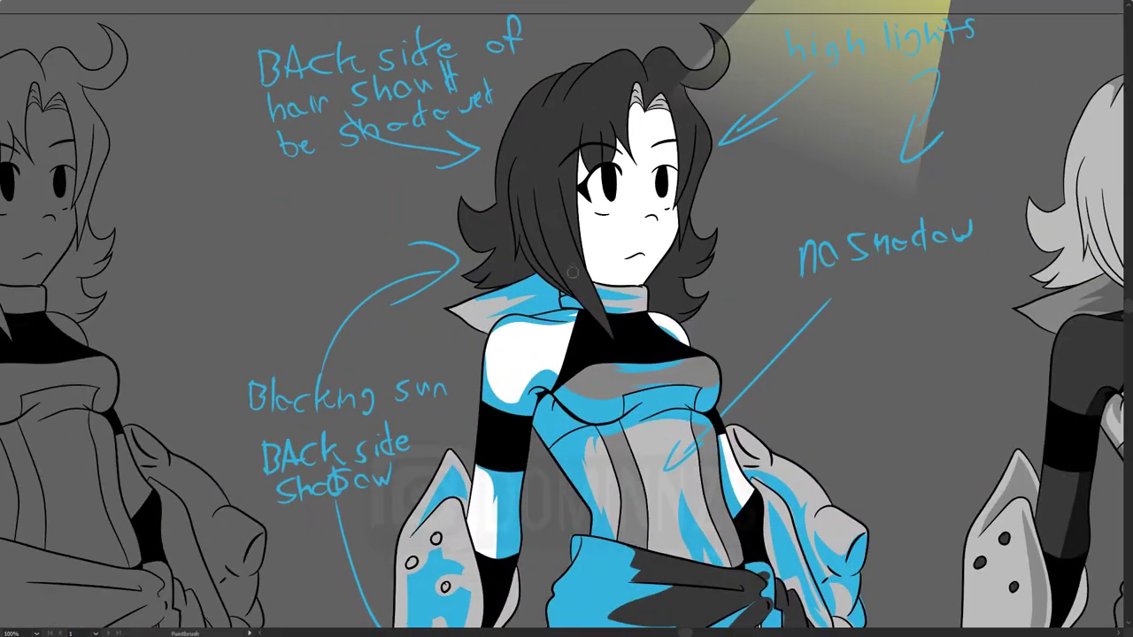
- Trace a closed shadow shape over the back of the middle figure's hair and fill it blue
key("alt+/")
mouse_move(617, 352)
left_mouse_down()
mouse_move(586, 270)
mouse_move(577, 133)
mouse_move(564, 226)
left_mouse_up()
mouse_move(560, 138)
left_mouse_down()
mouse_move(568, 213)
mouse_move(572, 100)
left_mouse_up()
left_click_drag(602, 63, 564, 126)
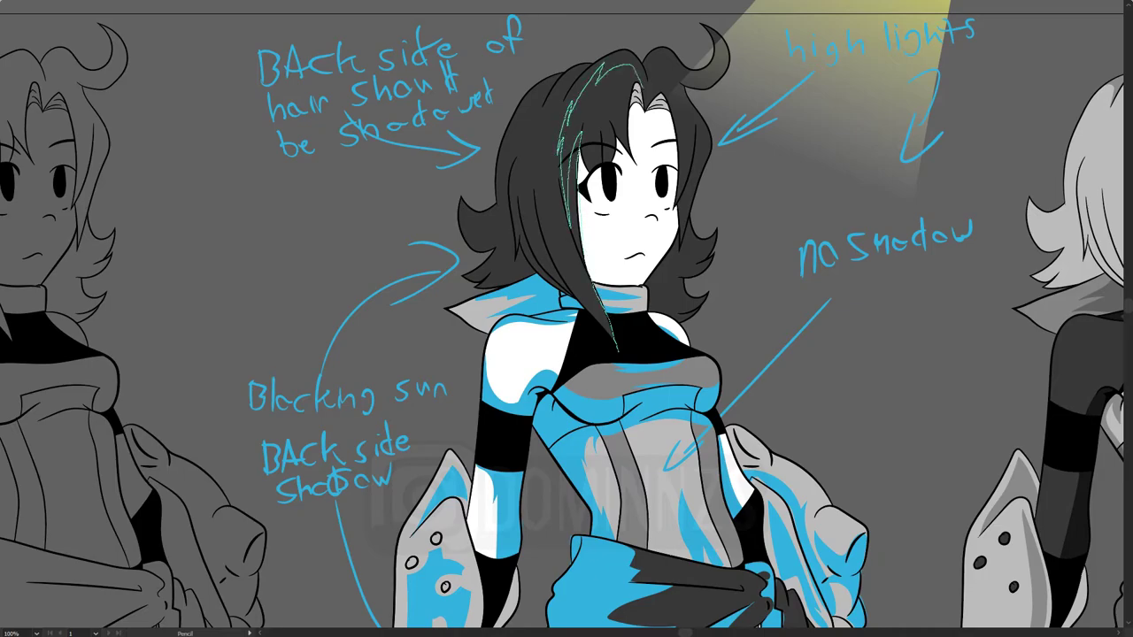
mouse_move(565, 71)
left_mouse_down()
mouse_move(501, 153)
mouse_move(492, 209)
left_mouse_up()
mouse_move(487, 249)
left_mouse_down()
mouse_move(510, 282)
mouse_move(577, 310)
mouse_move(637, 356)
left_mouse_up()
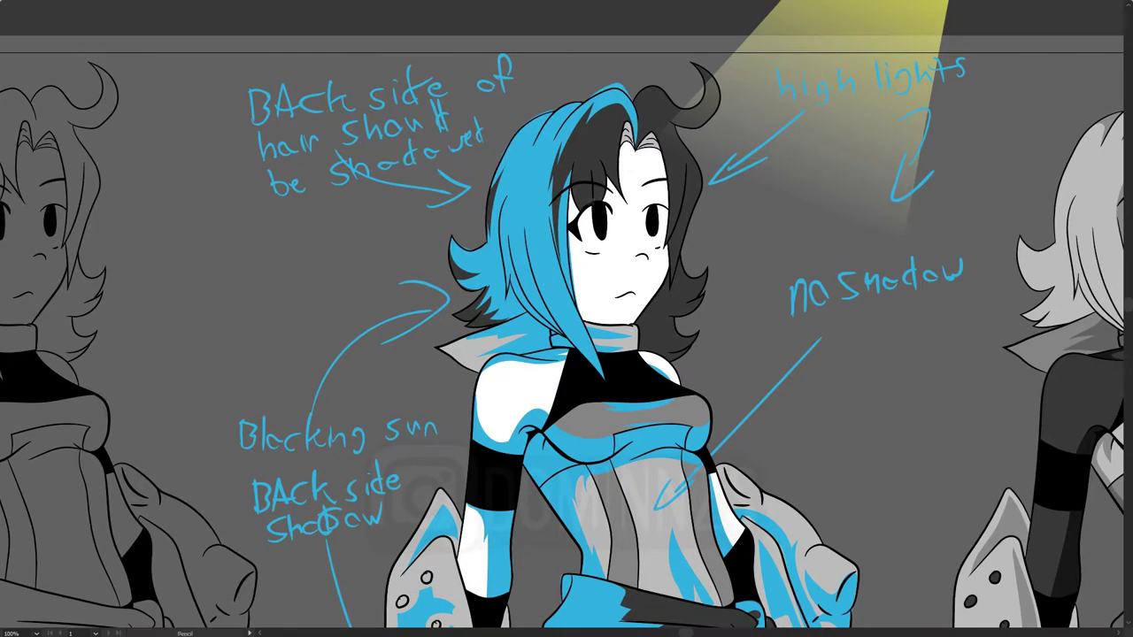
mouse_move(587, 205)
left_mouse_down()
mouse_move(582, 136)
mouse_move(620, 124)
left_mouse_up()
- Add blue shadow shapes above the left eye, along the right side of the face and near the mouth
left_click_drag(622, 168, 604, 205)
left_click_drag(612, 165, 623, 196)
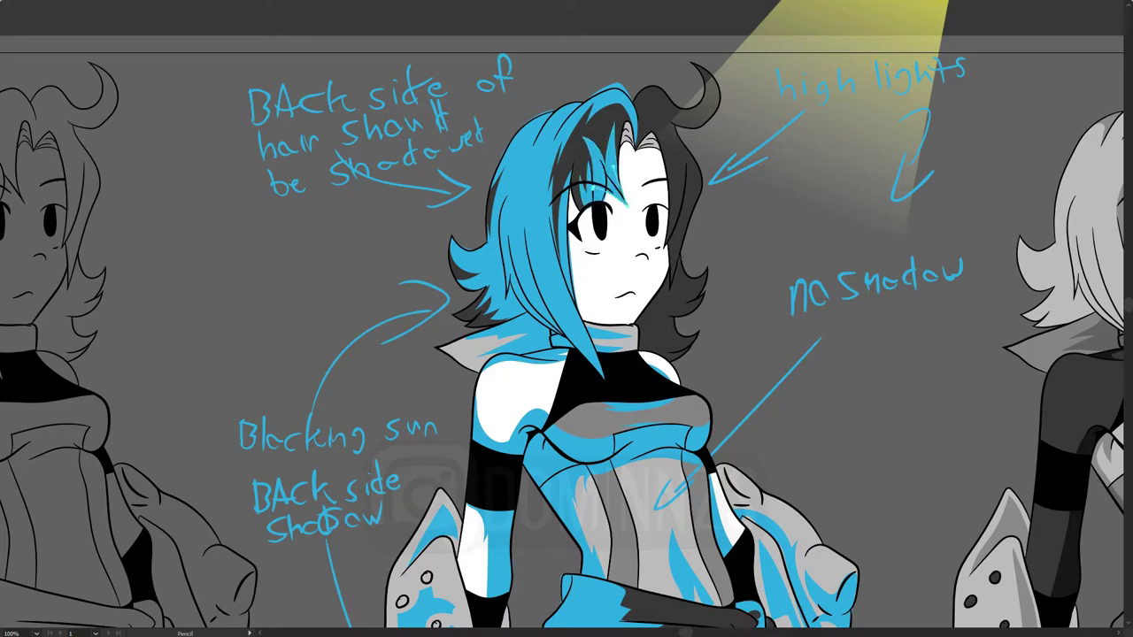
mouse_move(657, 278)
left_mouse_down()
mouse_move(666, 204)
mouse_move(638, 149)
mouse_move(665, 248)
left_mouse_up()
left_click_drag(682, 174, 658, 352)
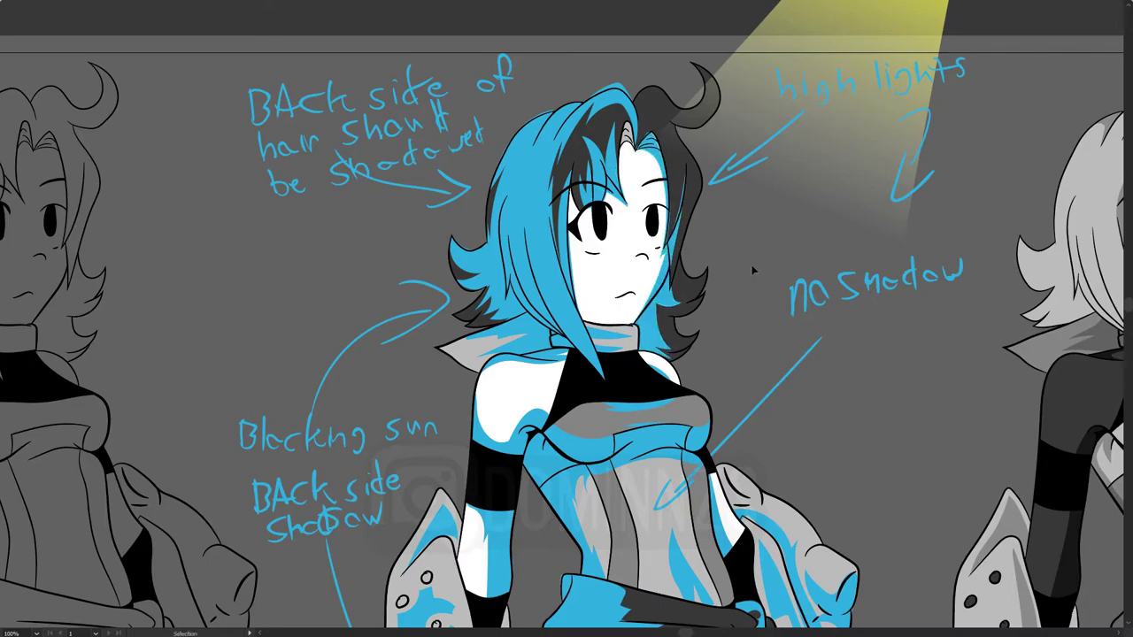
key("alt+s")
key("2")
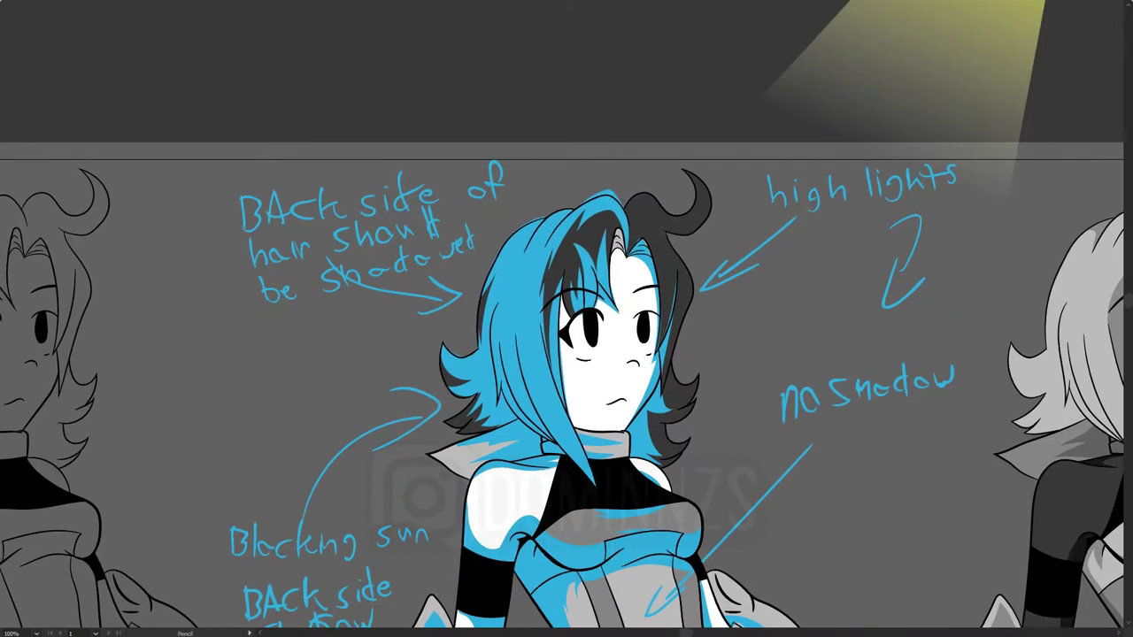
left_click_drag(662, 233, 710, 209)
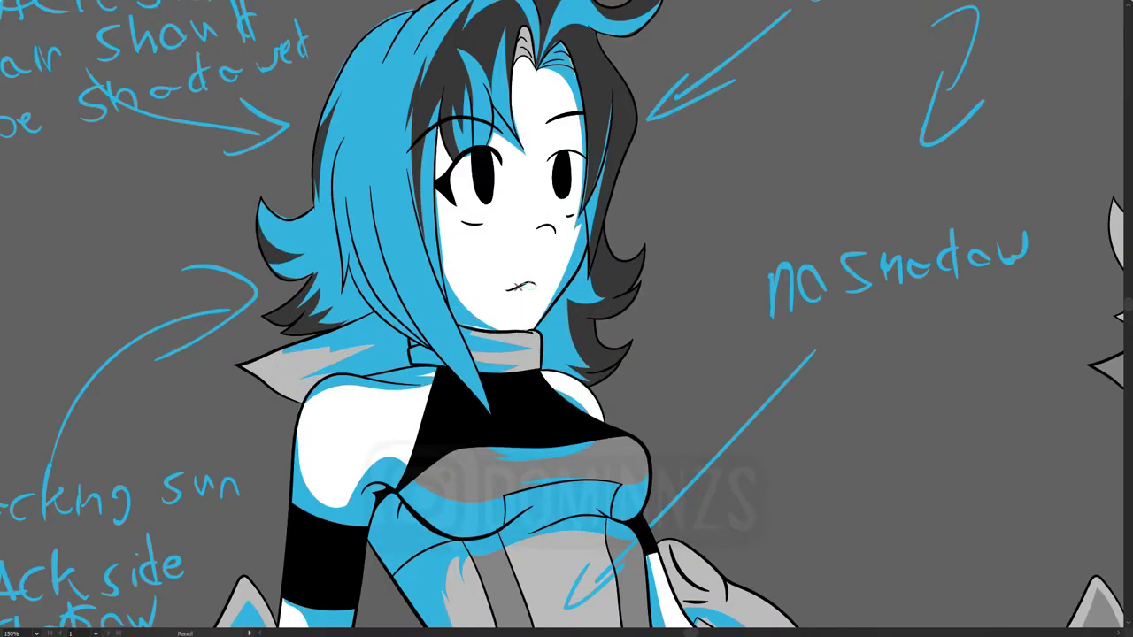
left_click(521, 286)
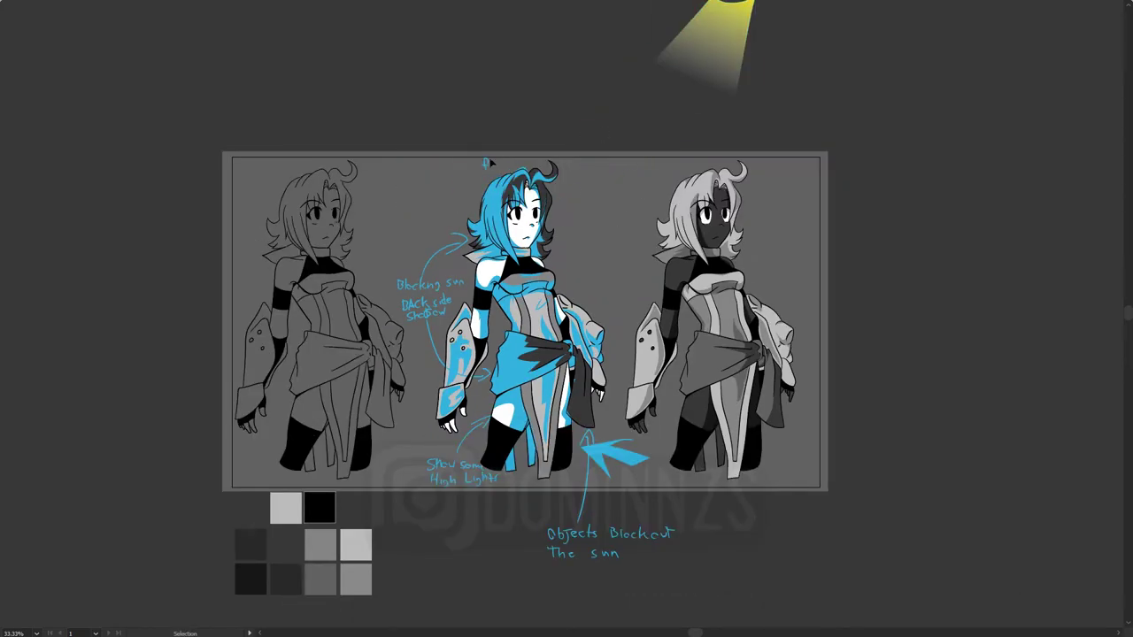
- Delete the Blocking sun, High Lights and Objects Blockout notes, the stray stroke and the big blue arrow
key("ctrl+z")
key("ctrl+z")
key("ctrl+z")
key("ctrl+z")
key("ctrl+z")
key("ctrl+z")
key("Delete")
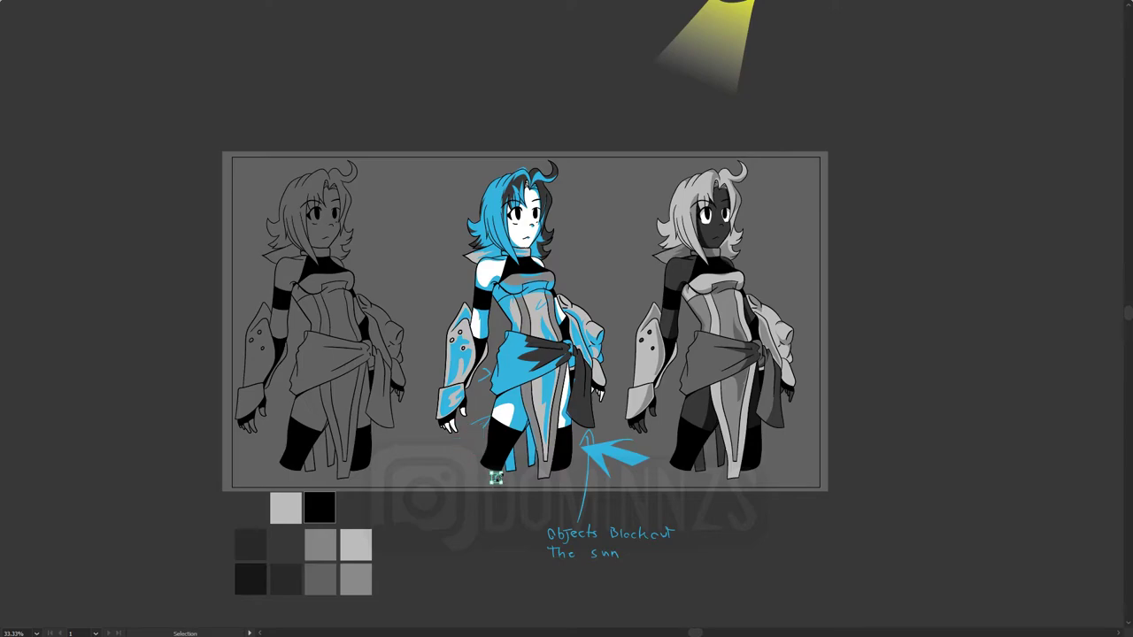
key("ctrl+z")
left_click(635, 532)
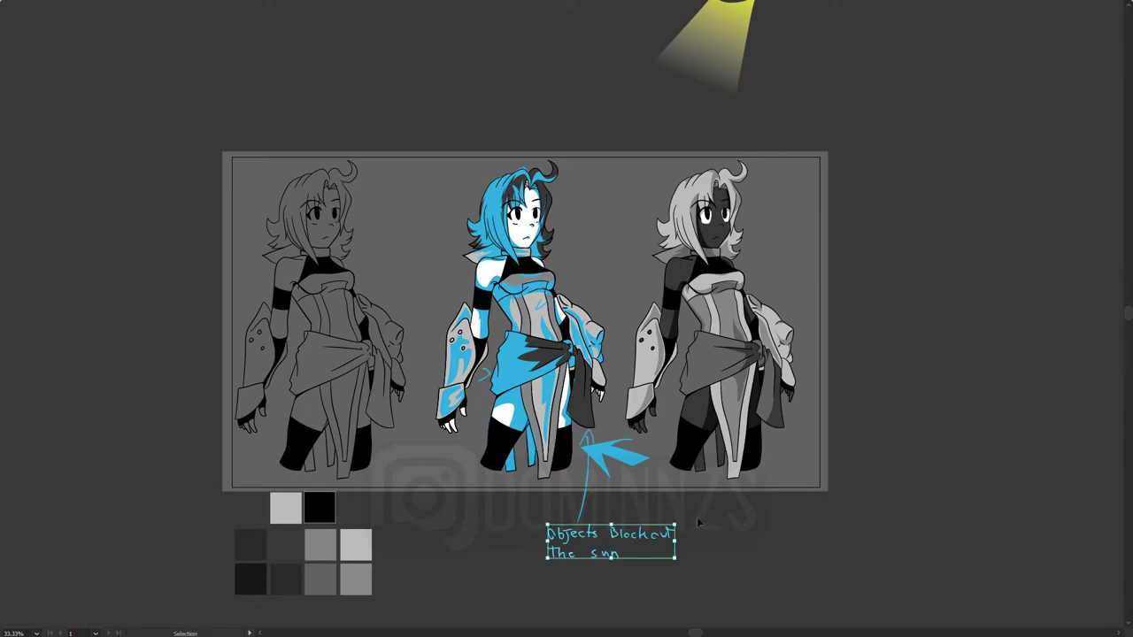
key("Delete")
left_click(634, 452)
key("Delete")
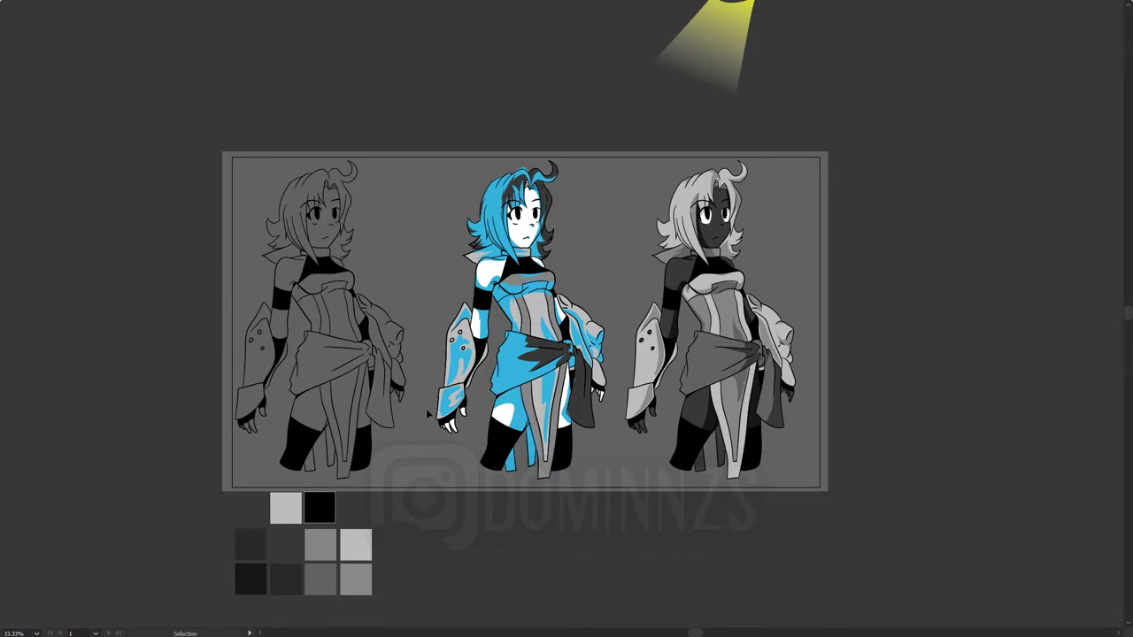
left_click(454, 372)
- Restore the interface and fill the middle figure's shadow shapes with black
key("f")
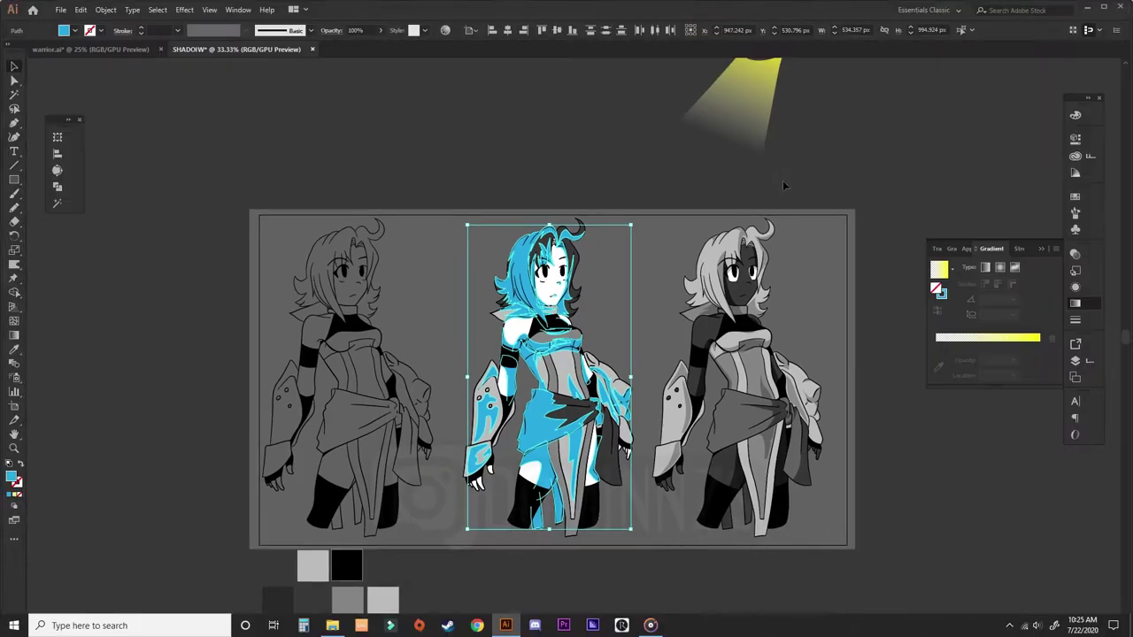
key("f")
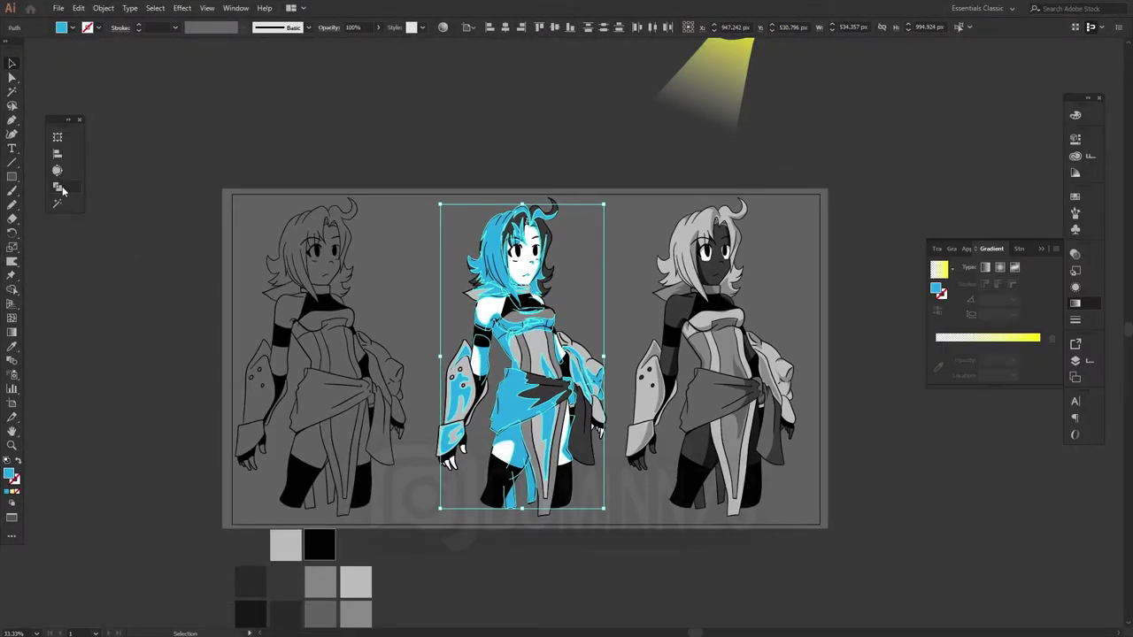
left_click(59, 187)
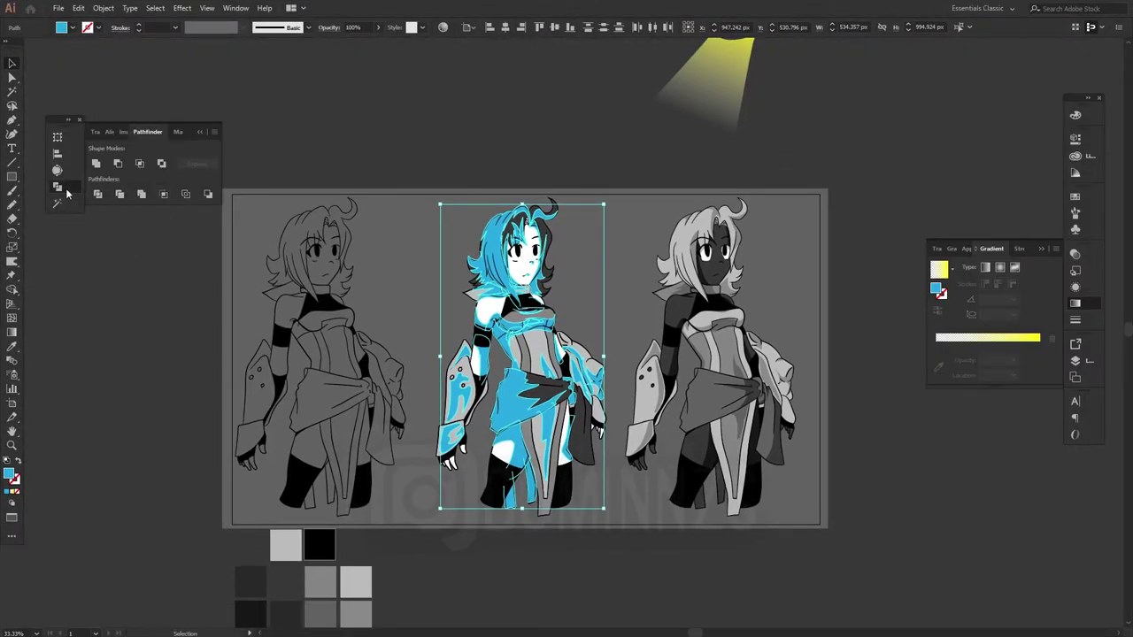
left_click(58, 186)
left_click(75, 27)
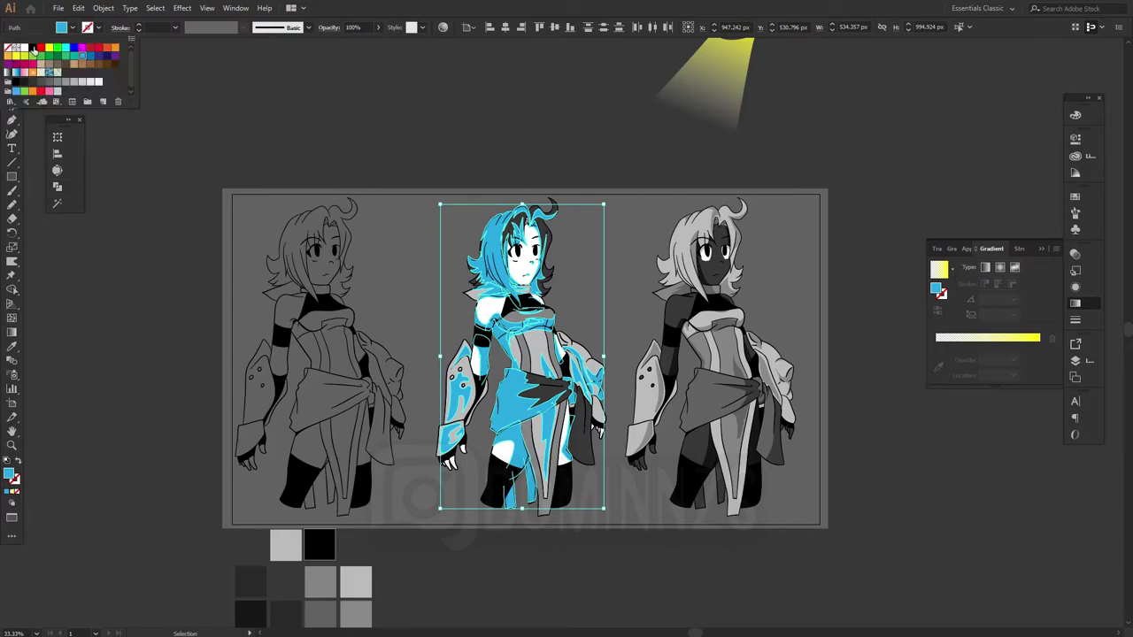
left_click(34, 50)
left_click(514, 547)
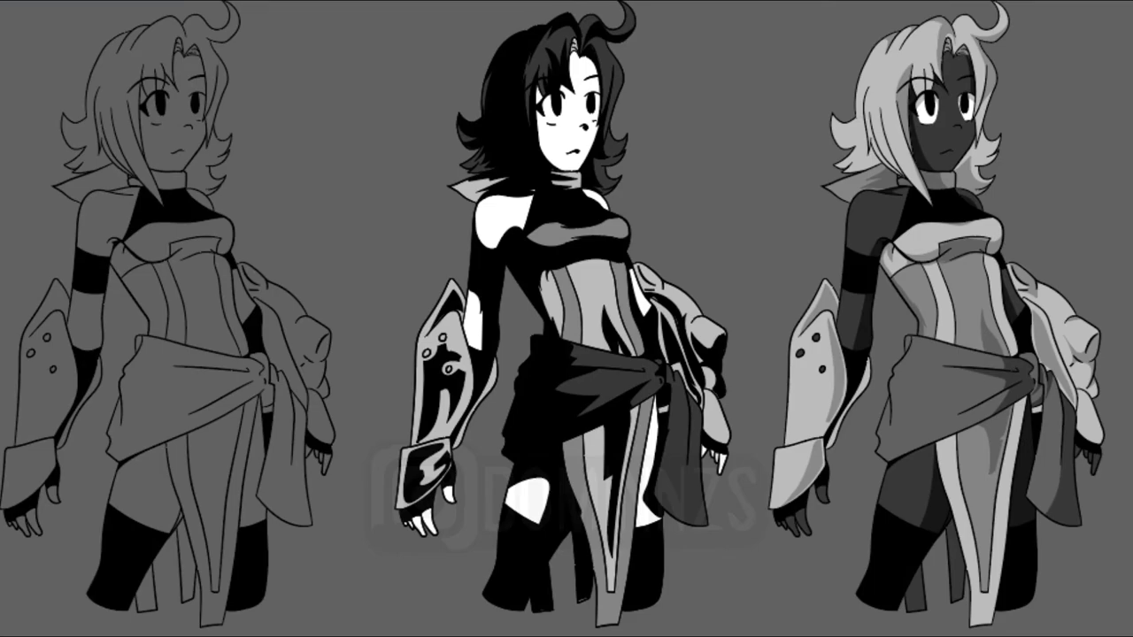
left_click(489, 605)
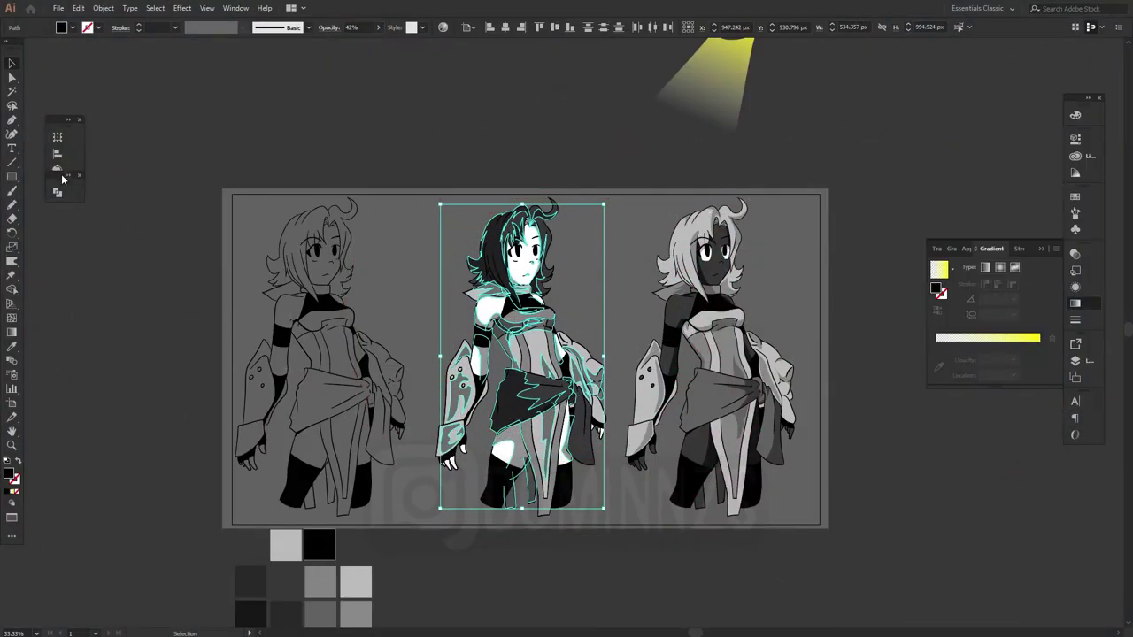
- Combine the middle figure's overlapping dark shadow shapes with Pathfinder Merge
left_click(59, 187)
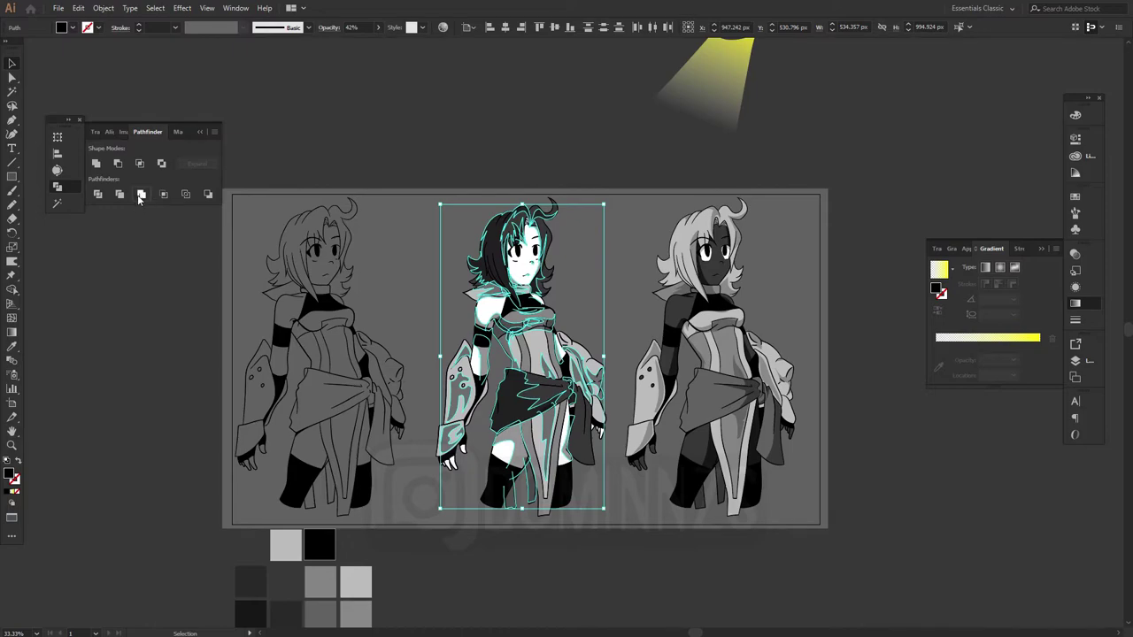
left_click(141, 193)
left_click(551, 528)
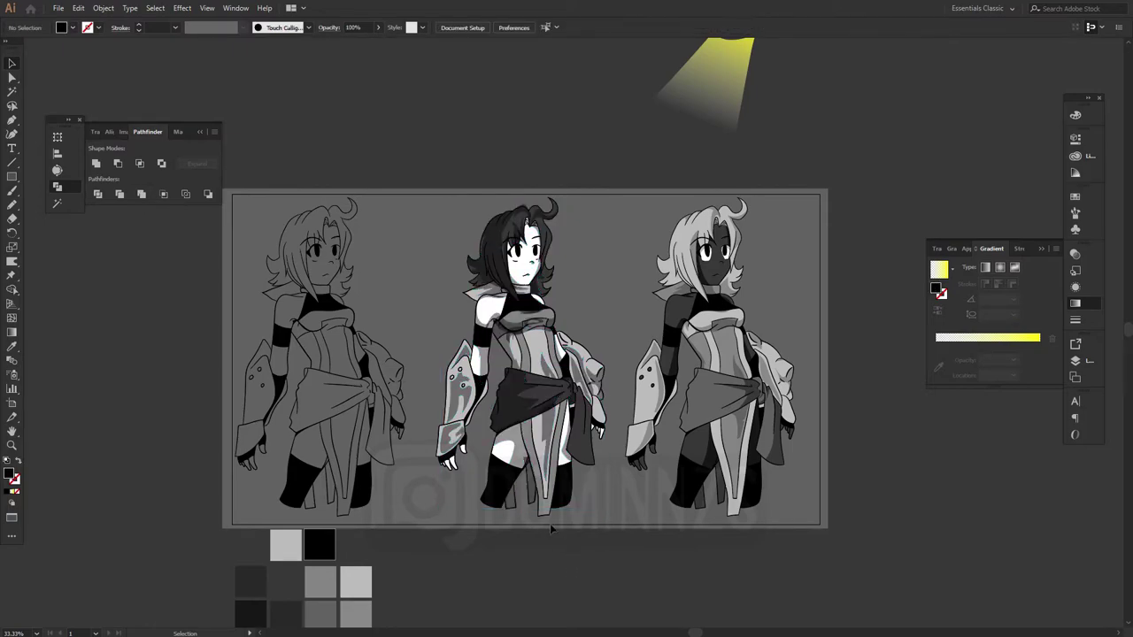
left_click_drag(556, 524, 608, 506)
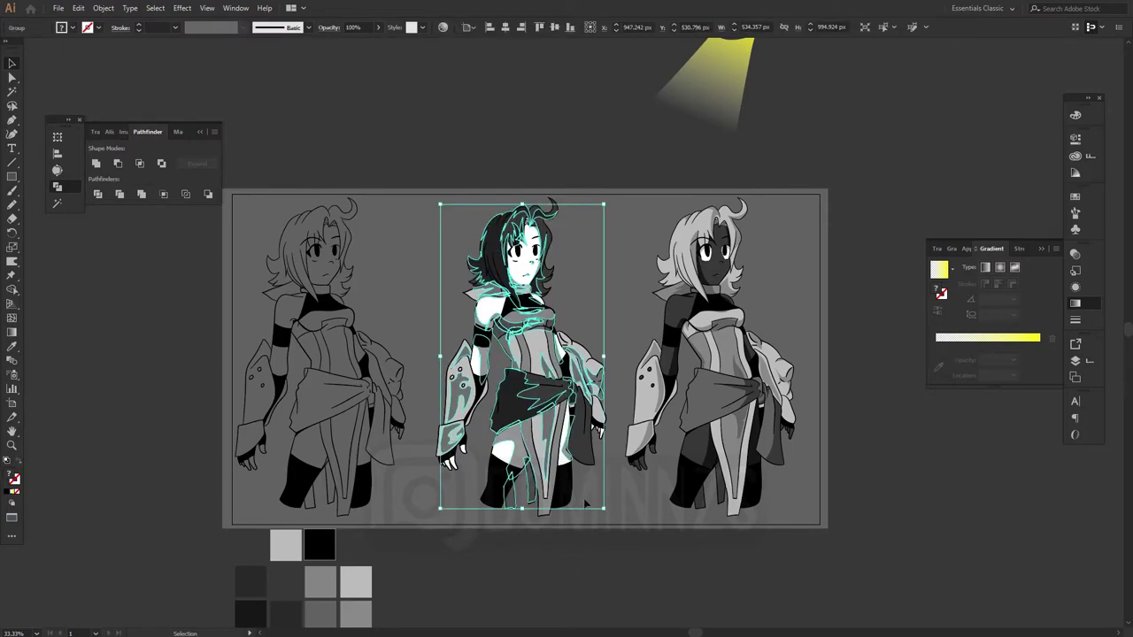
key("ctrl+shift+g")
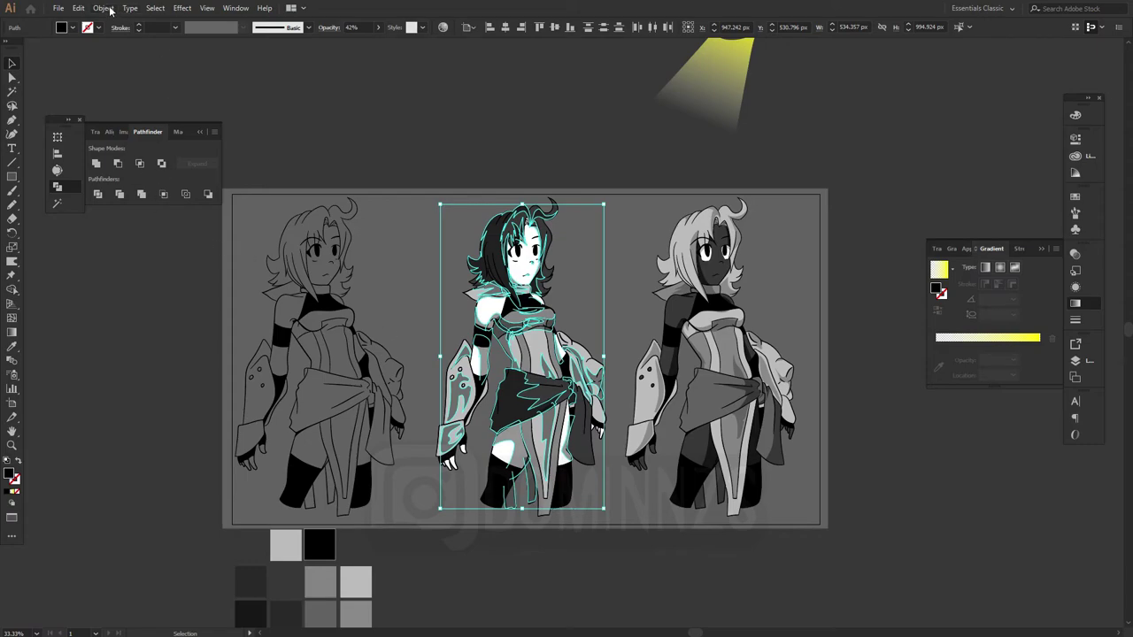
left_click(110, 10)
left_click(184, 134)
left_click(143, 194)
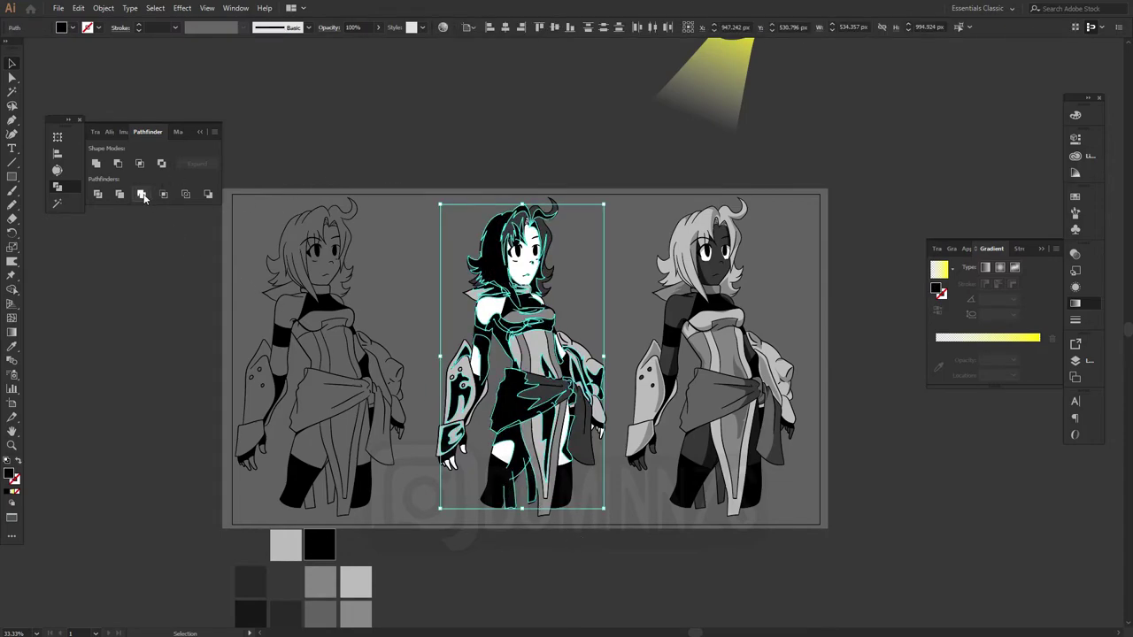
- Set the middle figure's opacity to 50%
left_click(487, 503, "ctrl")
left_click(489, 557)
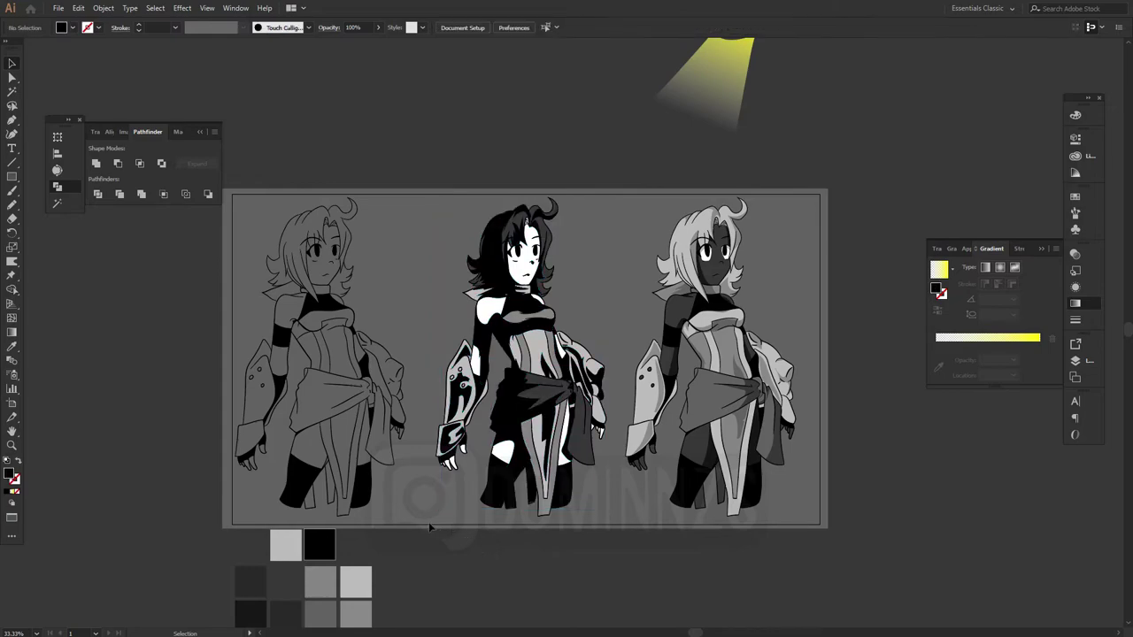
left_click(522, 372)
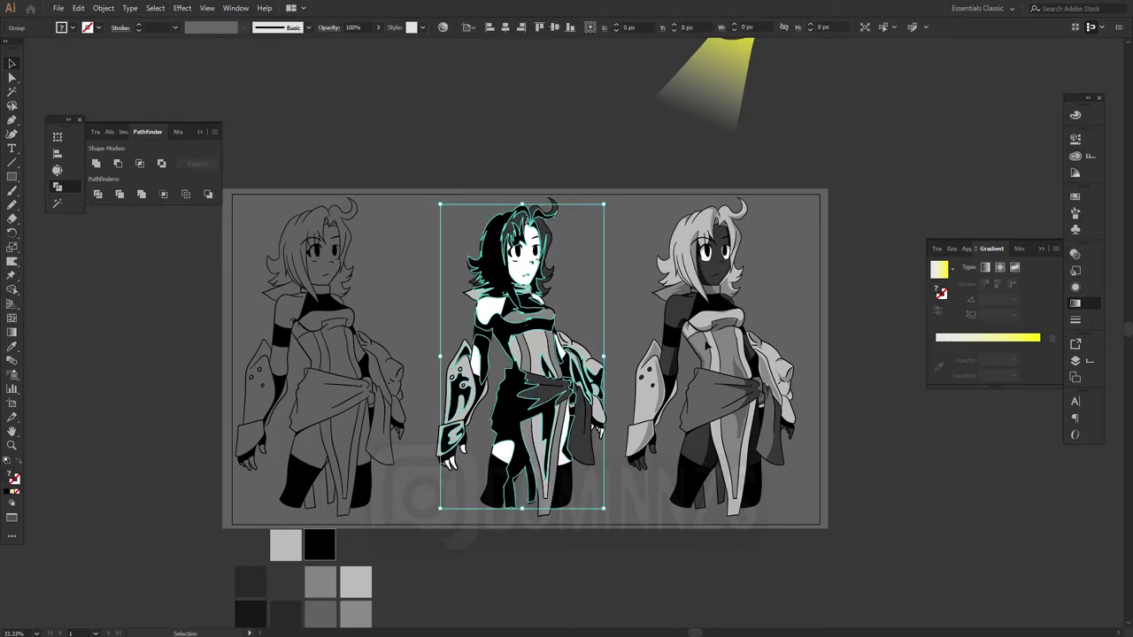
left_click(378, 28)
left_click_drag(380, 46, 357, 47)
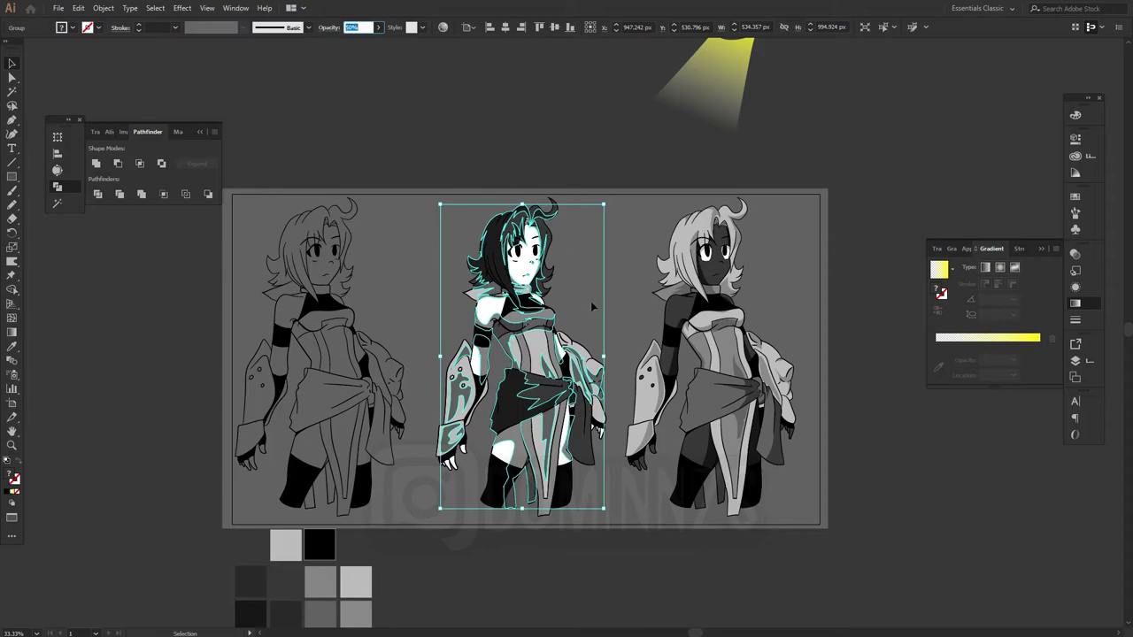
left_click(592, 568)
key("ctrl+plus")
- Hide all panels and zoom around the three figures to review their grey shading
left_click_drag(626, 523, 604, 503)
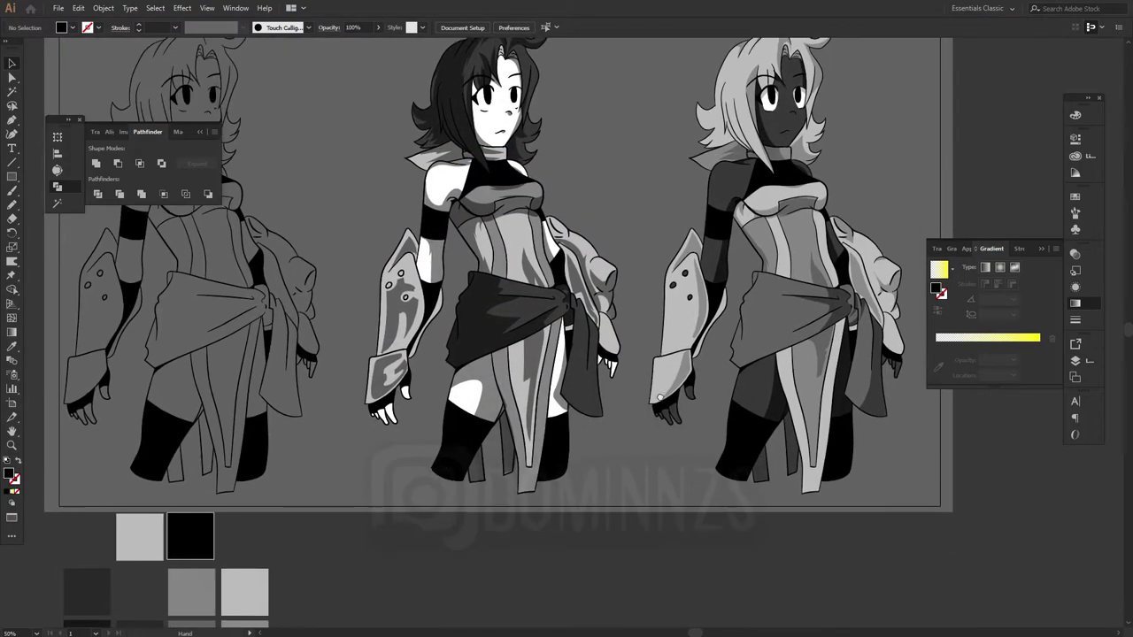
key("ctrl+minus")
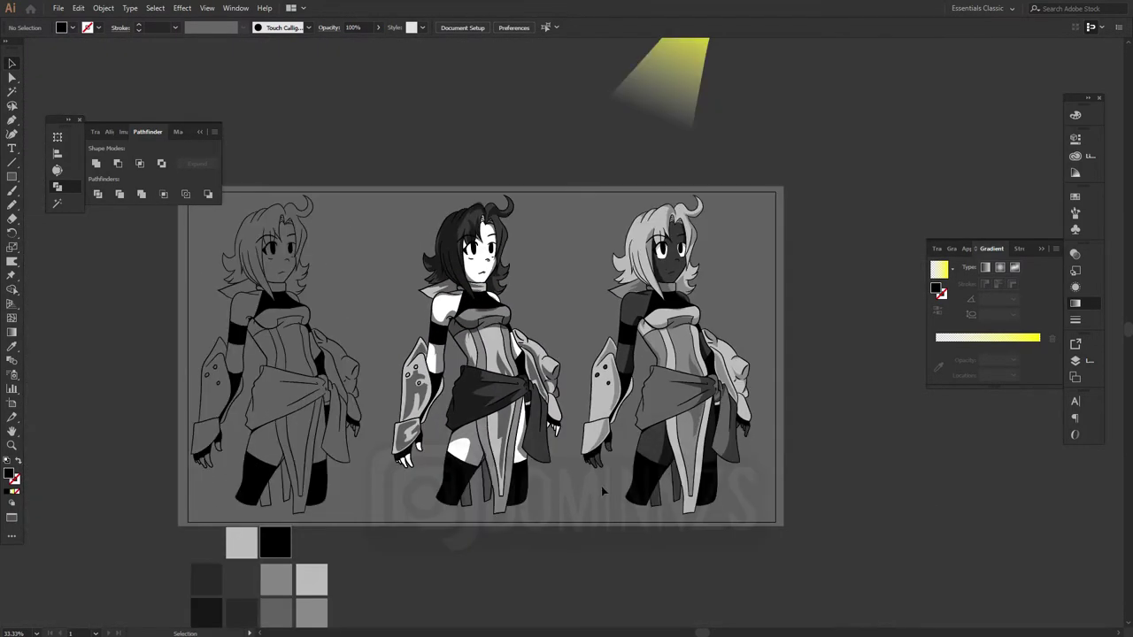
key("ctrl+plus")
scroll(599, 491, "down", 2)
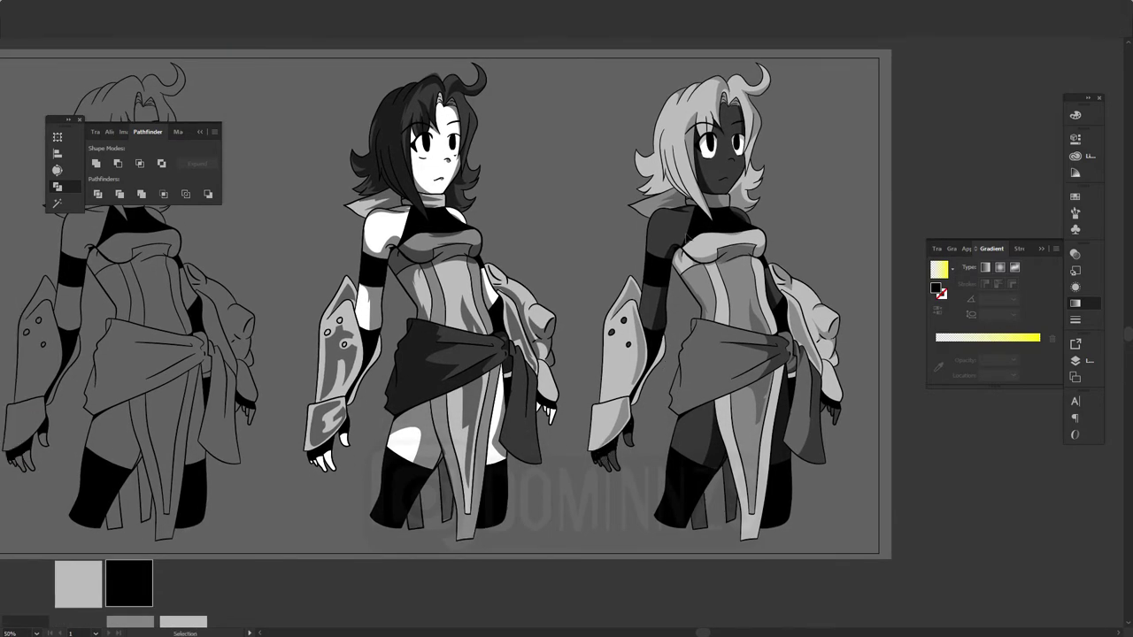
key("Tab")
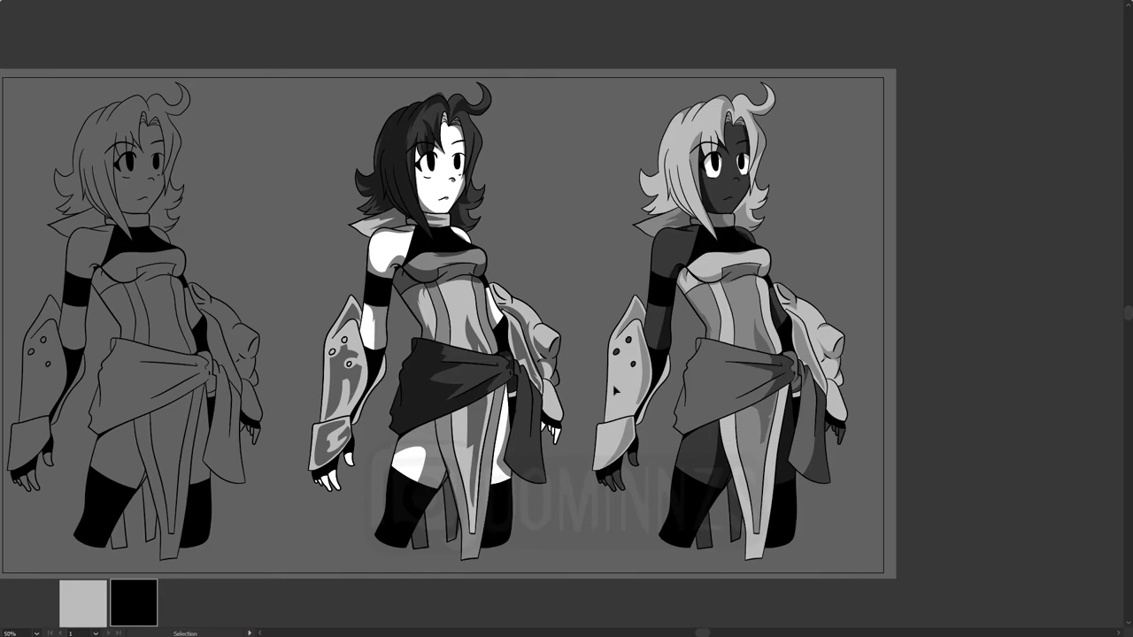
key("z")
mouse_move(569, 371)
left_mouse_down()
mouse_move(627, 343)
mouse_move(652, 357)
left_mouse_up()
scroll(652, 356, "down", 4)
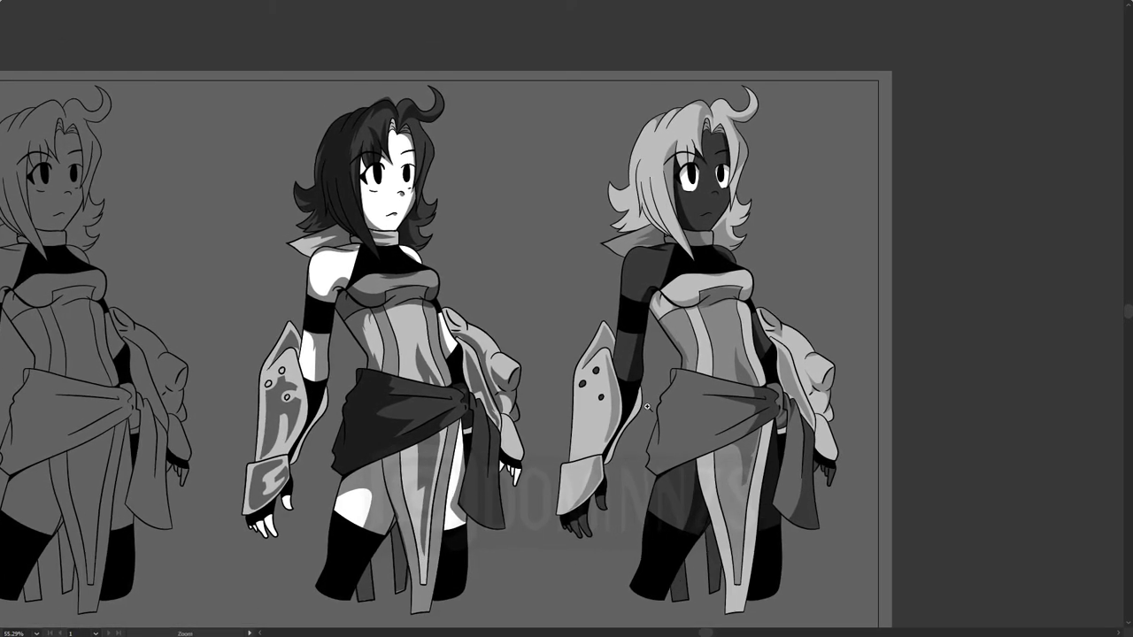
key("ctrl+0")
key("z")
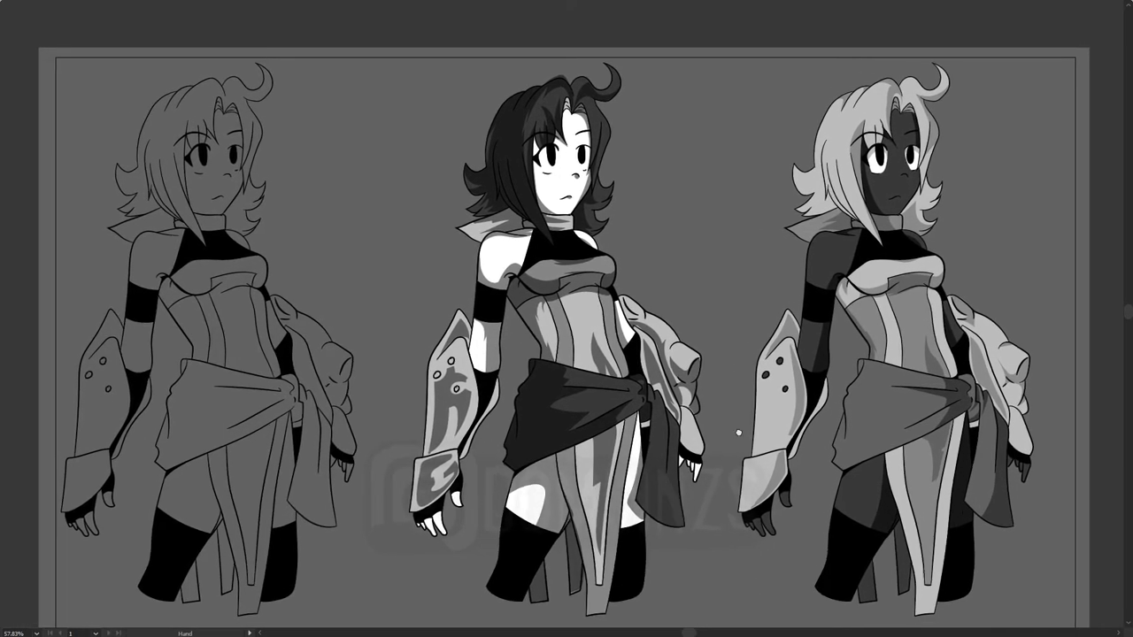
left_click_drag(734, 426, 729, 433)
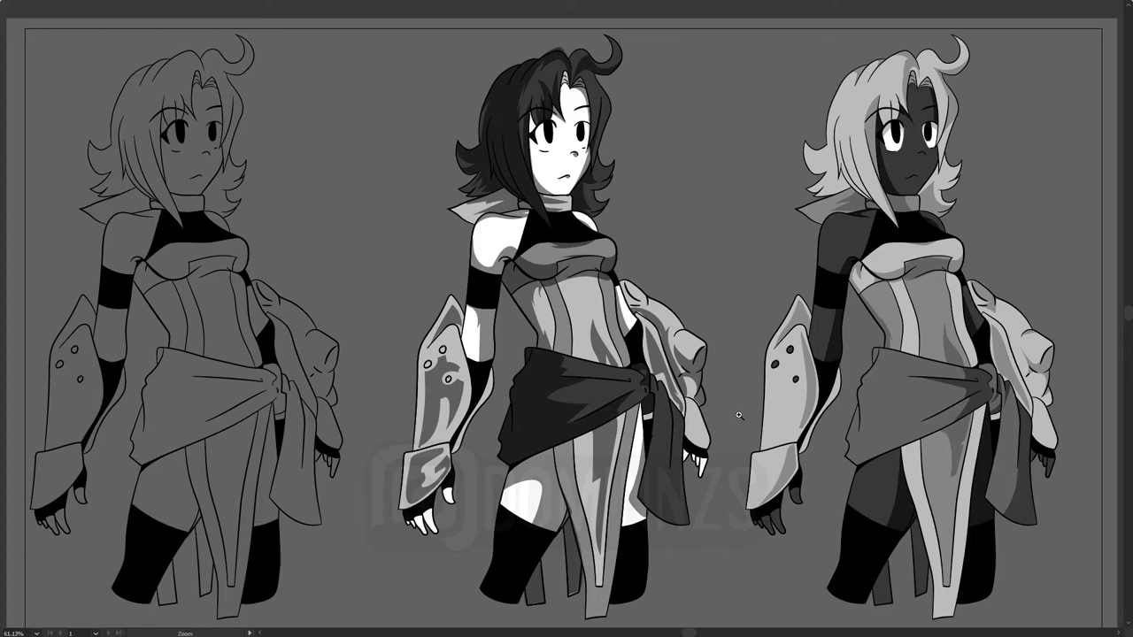
- Bring back the panels and lower the middle figure's shadow opacity to 40%
key("f")
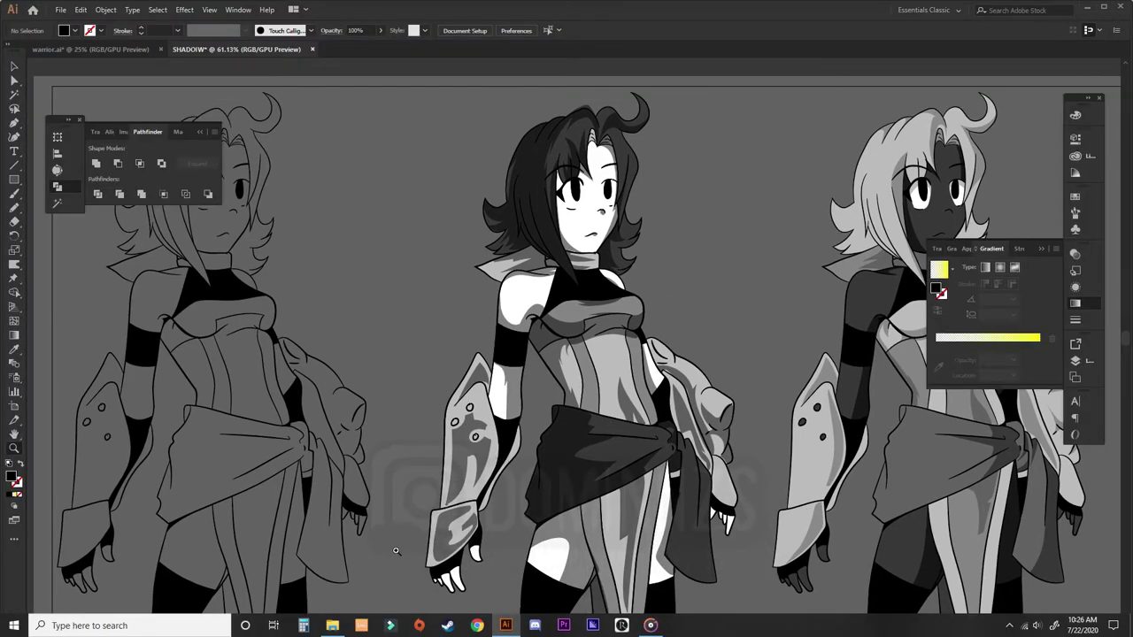
key("v")
left_click(448, 549)
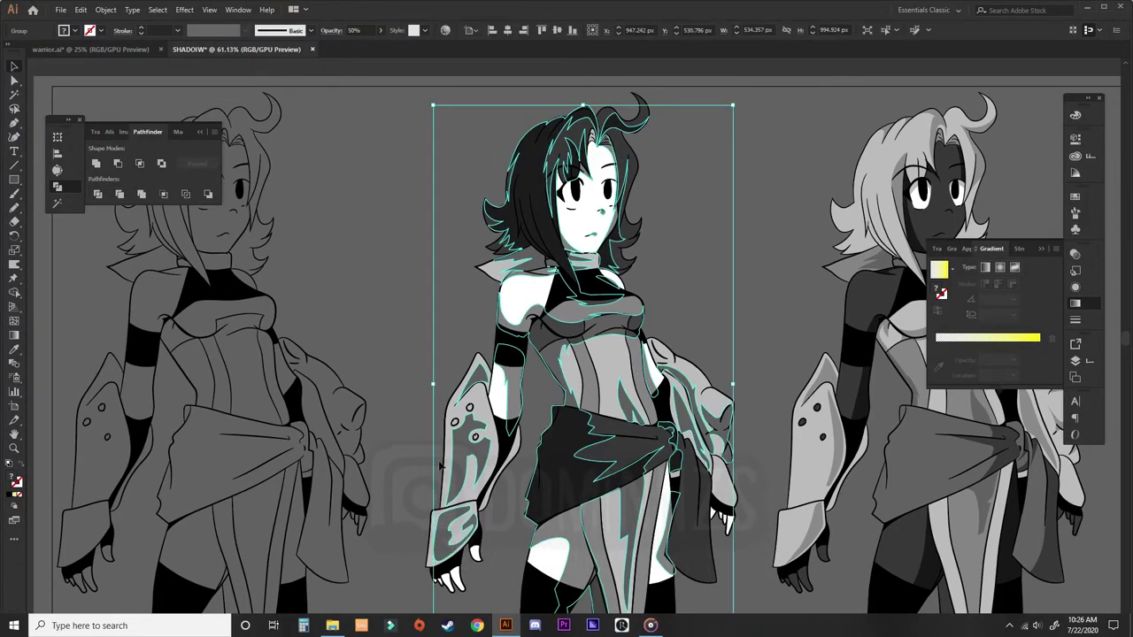
left_click(455, 167)
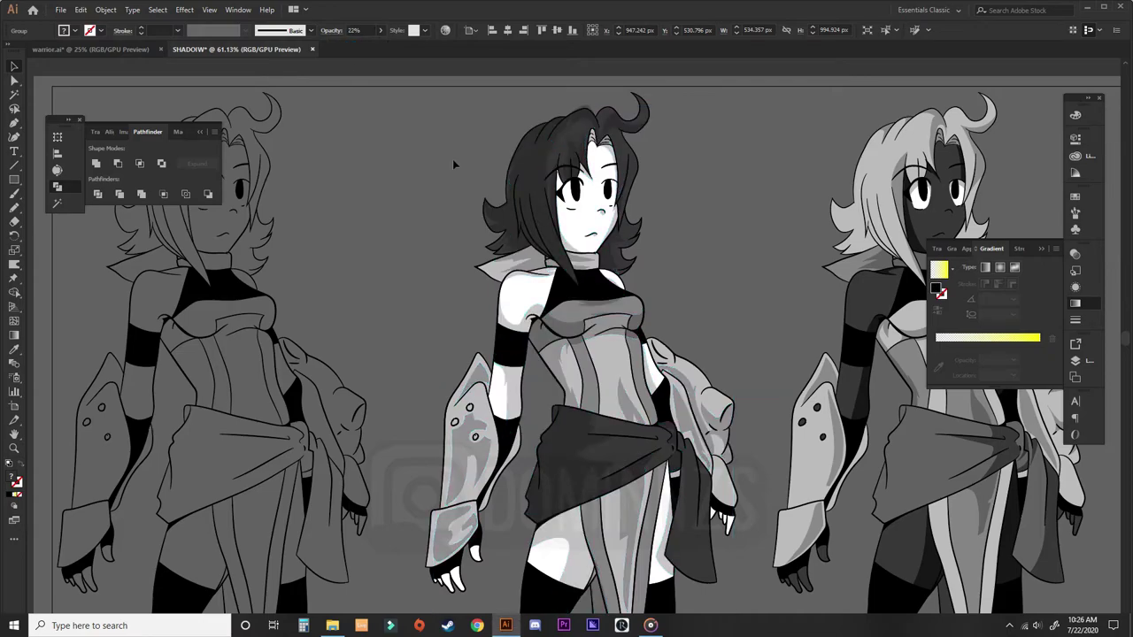
scroll(762, 528, "down", 1)
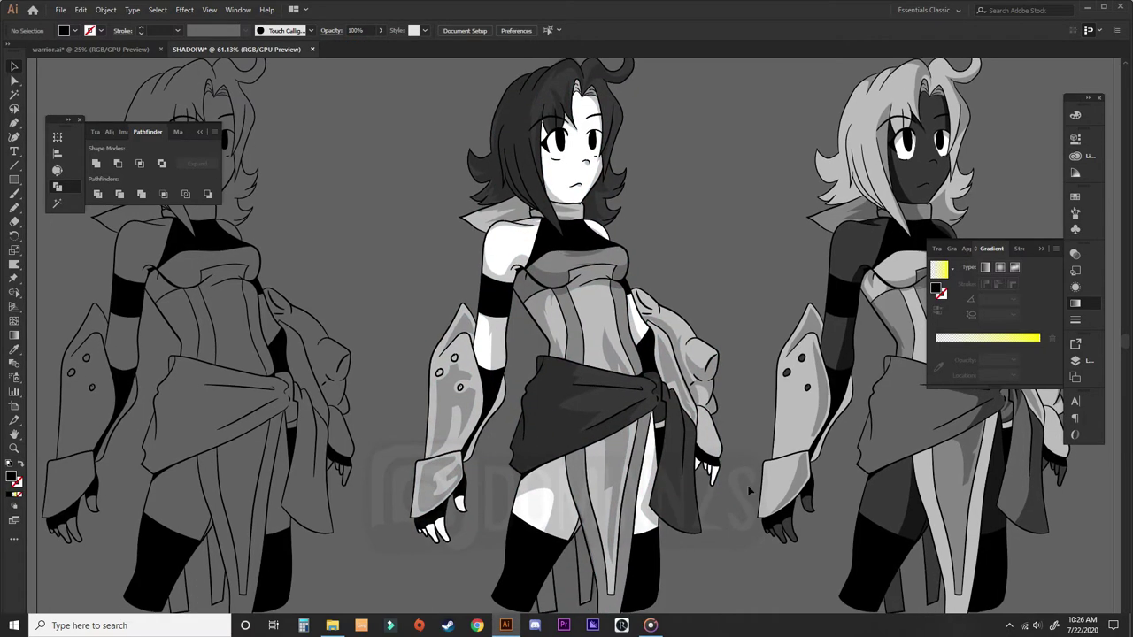
key("ctrl+z")
left_click(380, 30)
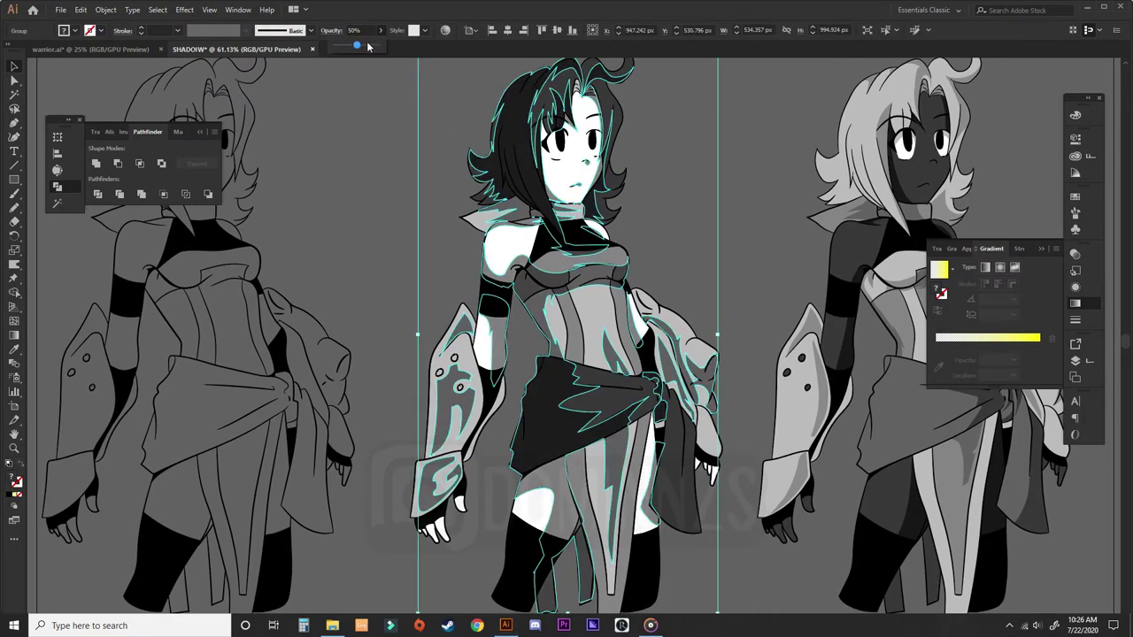
left_click_drag(359, 46, 352, 46)
left_click(362, 61)
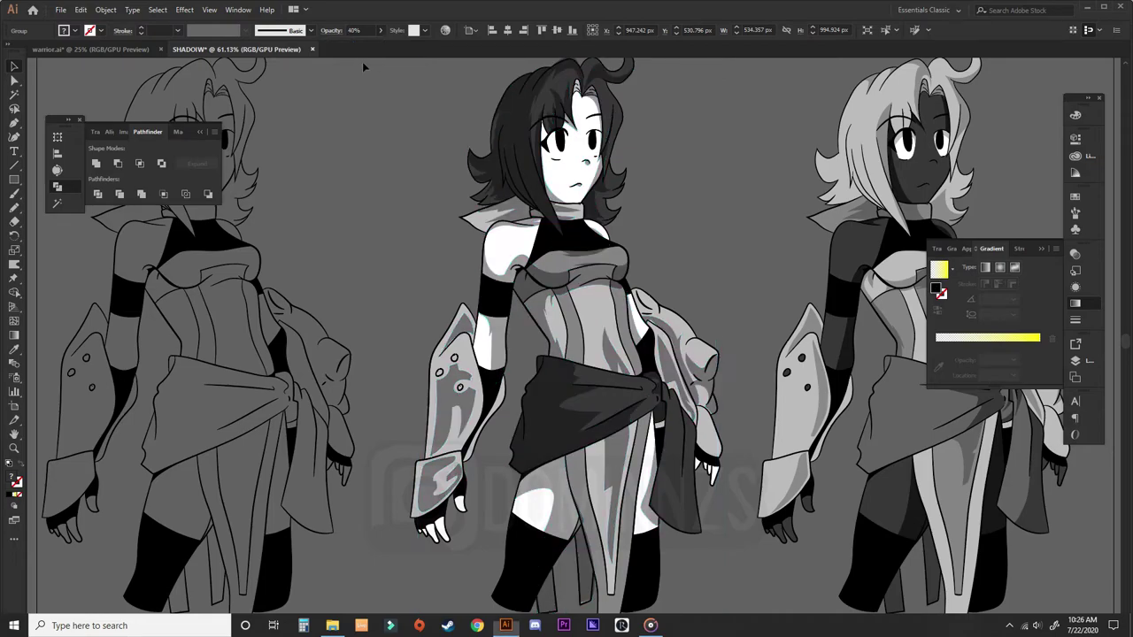
left_click_drag(741, 558, 722, 496)
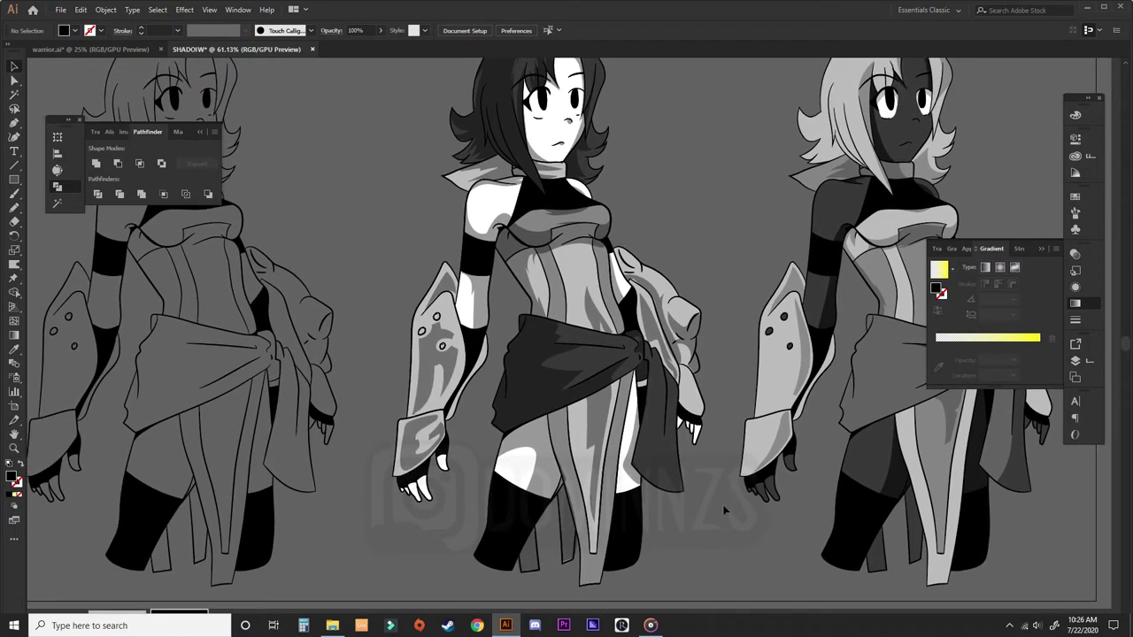
key("ctrl+minus")
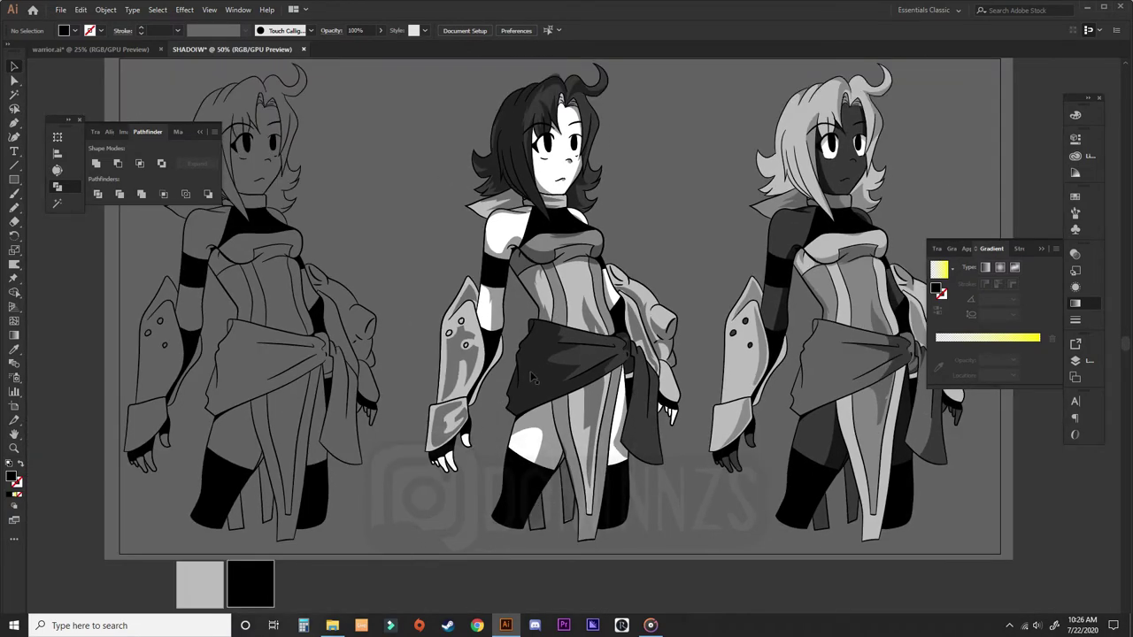
- Try dark blue, bright green and dark teal fills on the middle character's shadow group
left_click(531, 378)
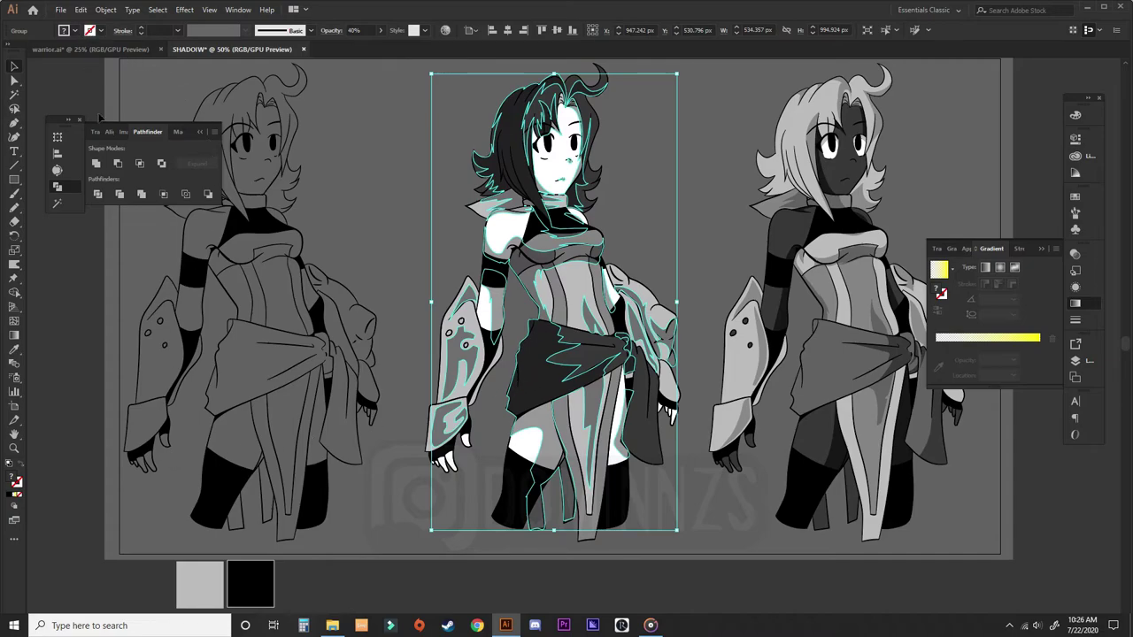
left_click(8, 498)
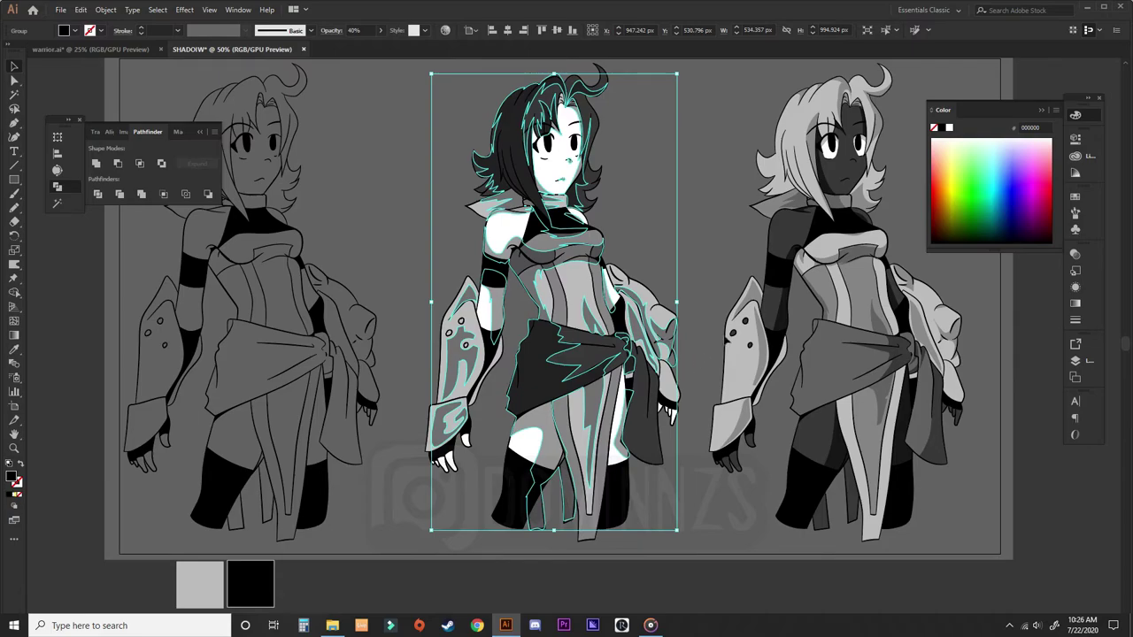
left_click(1016, 201)
left_click(974, 182)
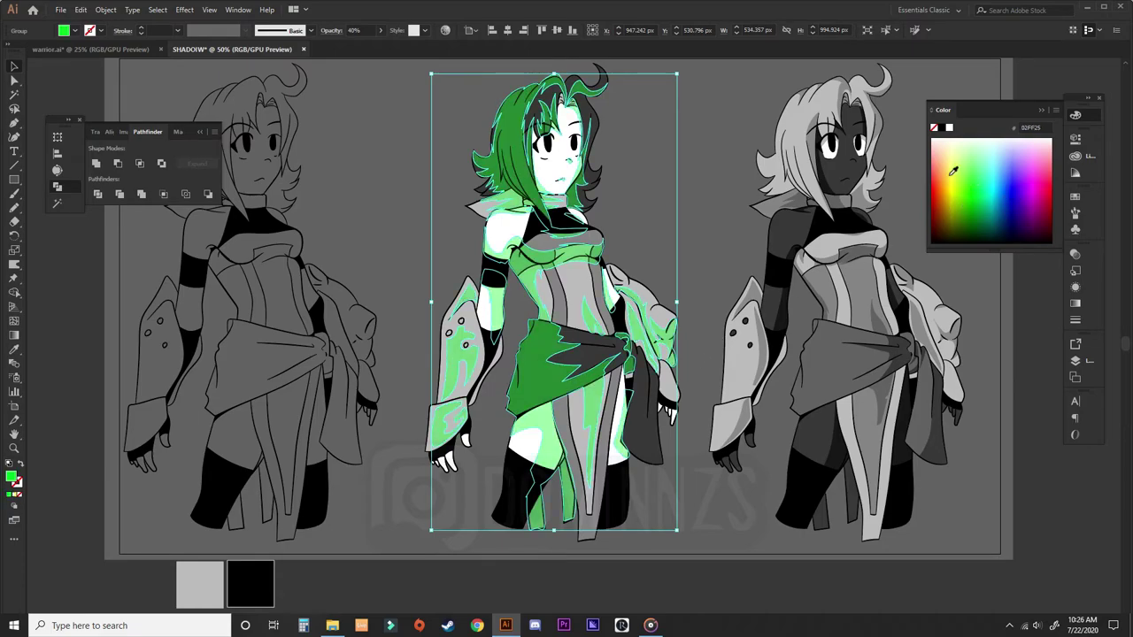
left_click(998, 223)
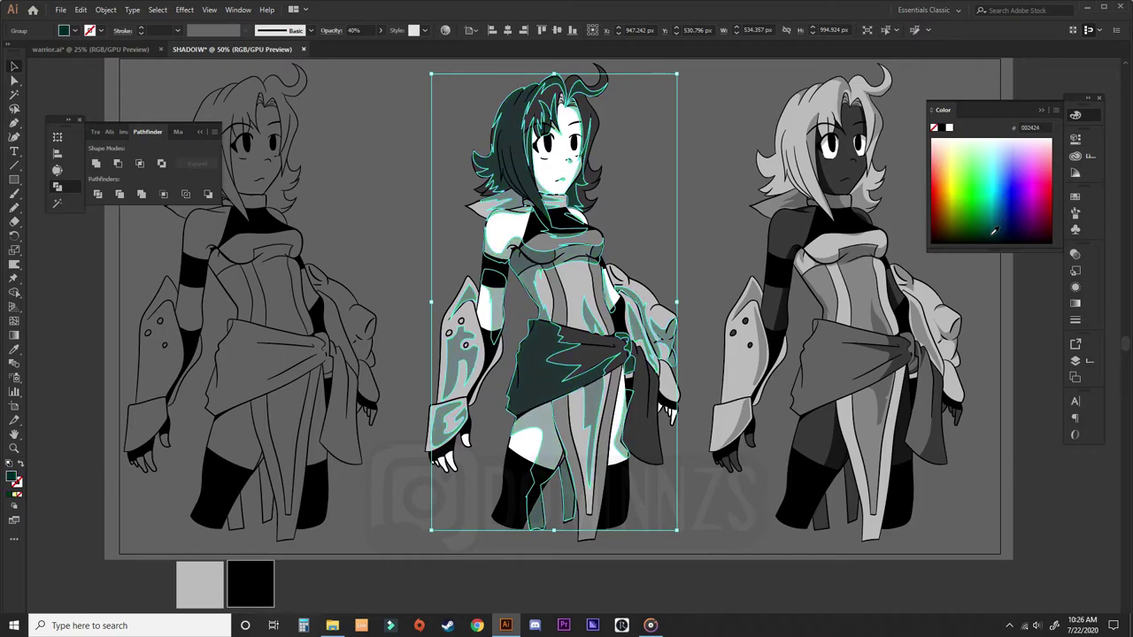
left_click(733, 277)
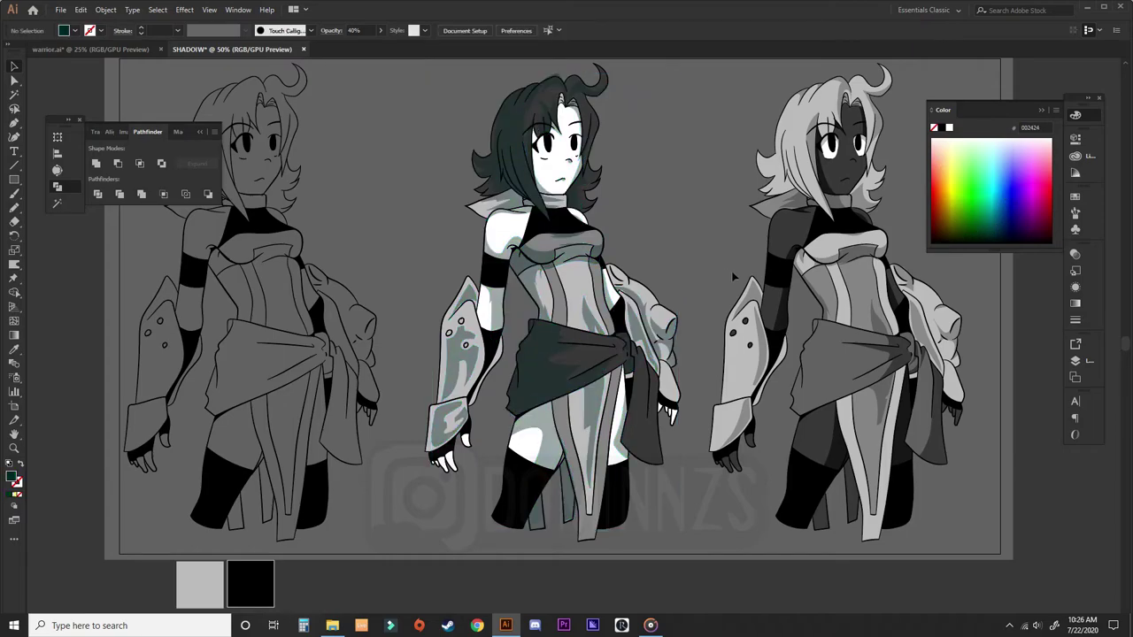
left_click(540, 381)
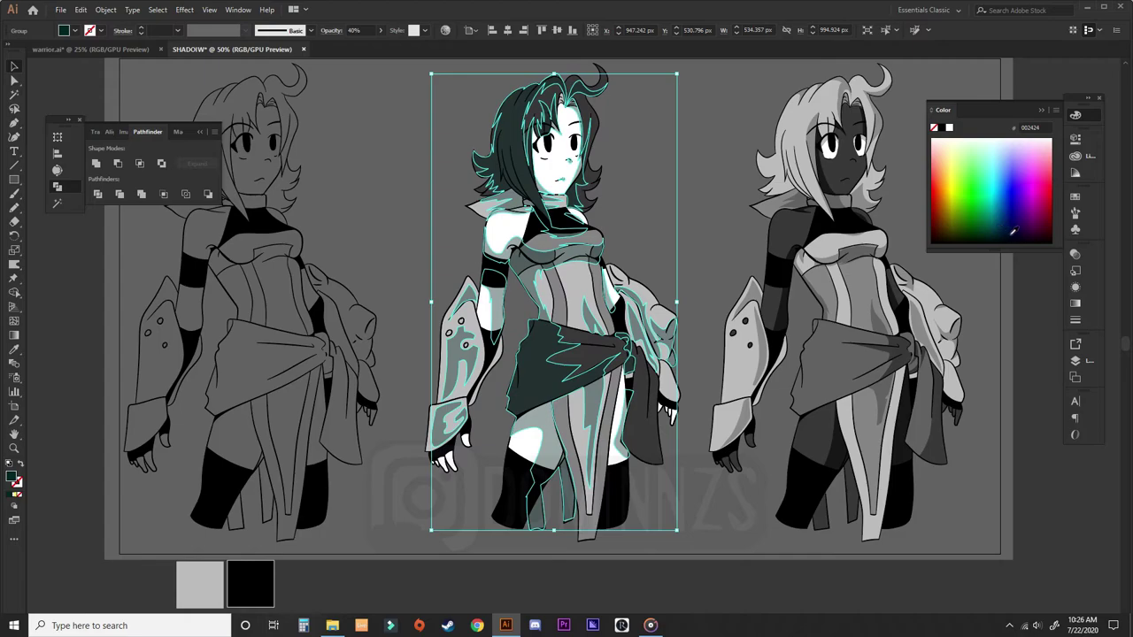
left_click(1012, 230)
- Test near-black, dark purple and dark green tints, settling on near-black navy 000E1F
key("a")
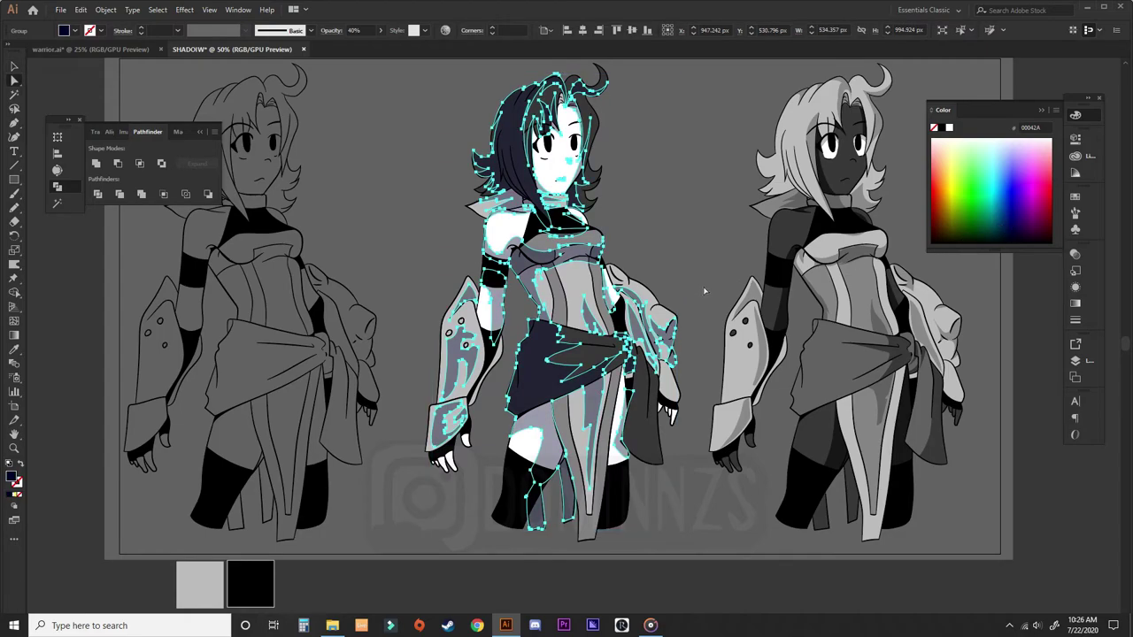
left_click(708, 287)
key("v")
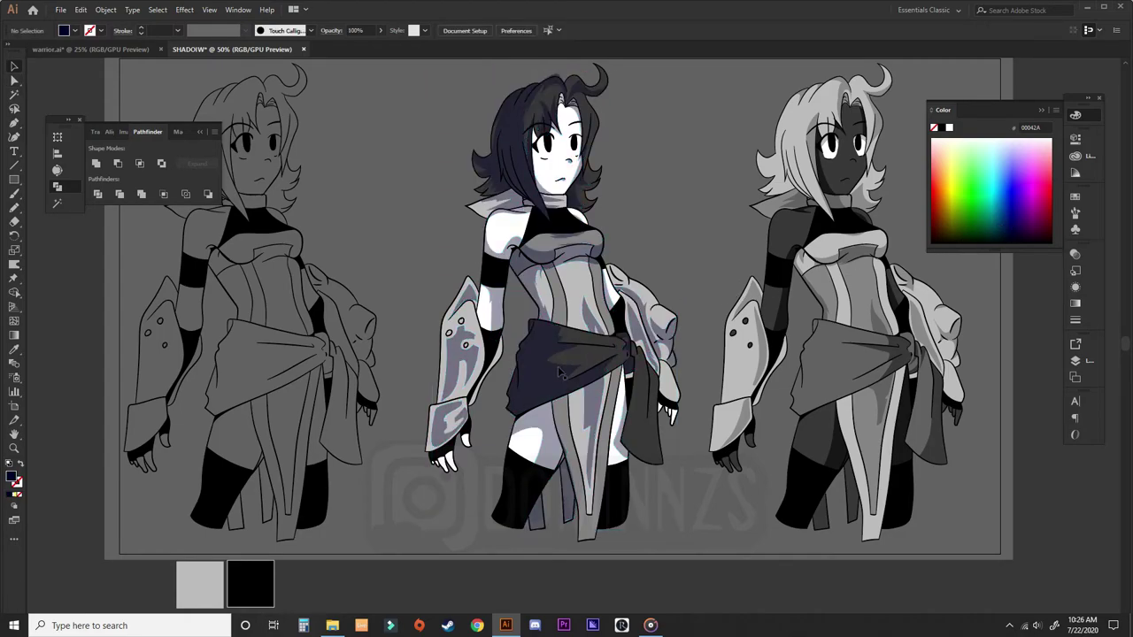
left_click(559, 372)
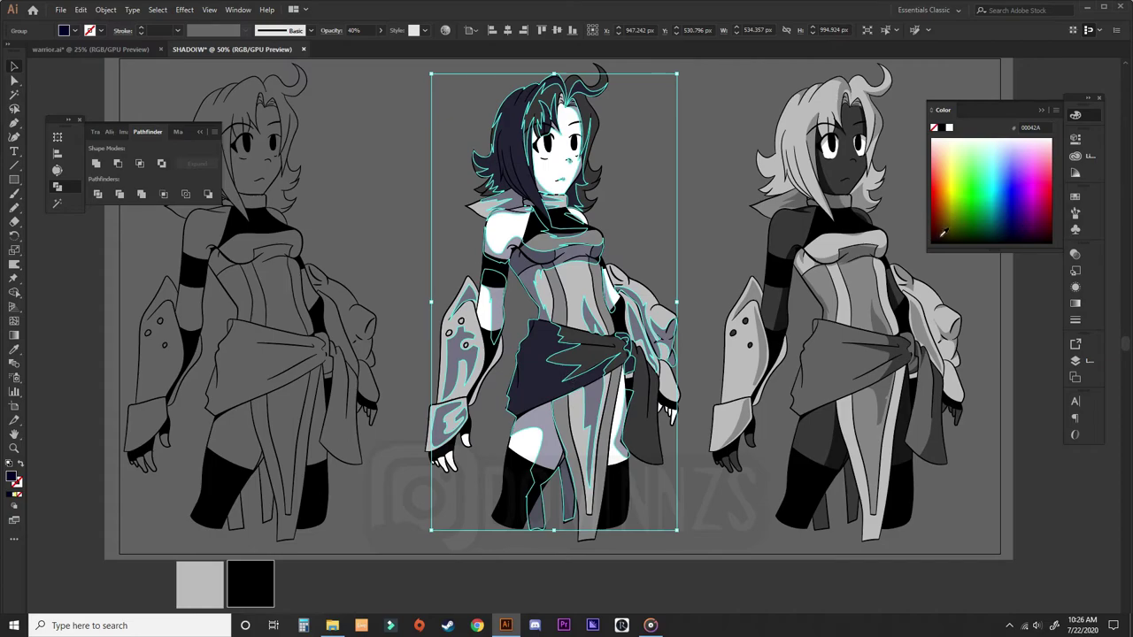
left_click_drag(944, 232, 940, 239)
left_click_drag(1043, 228, 1033, 229)
left_click(712, 288)
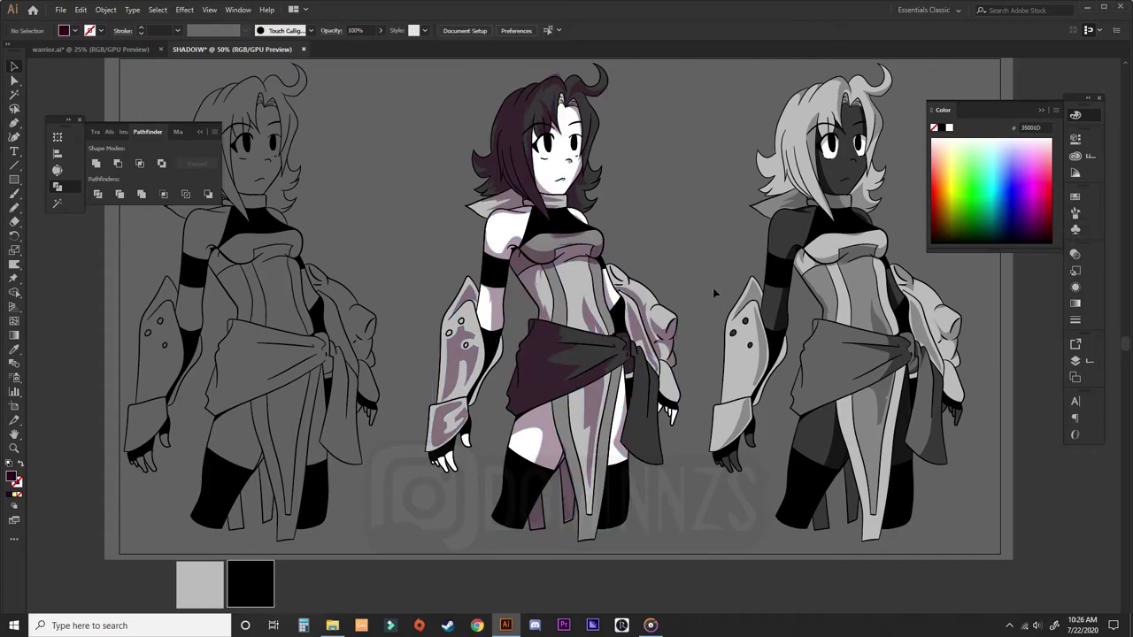
left_click(549, 381)
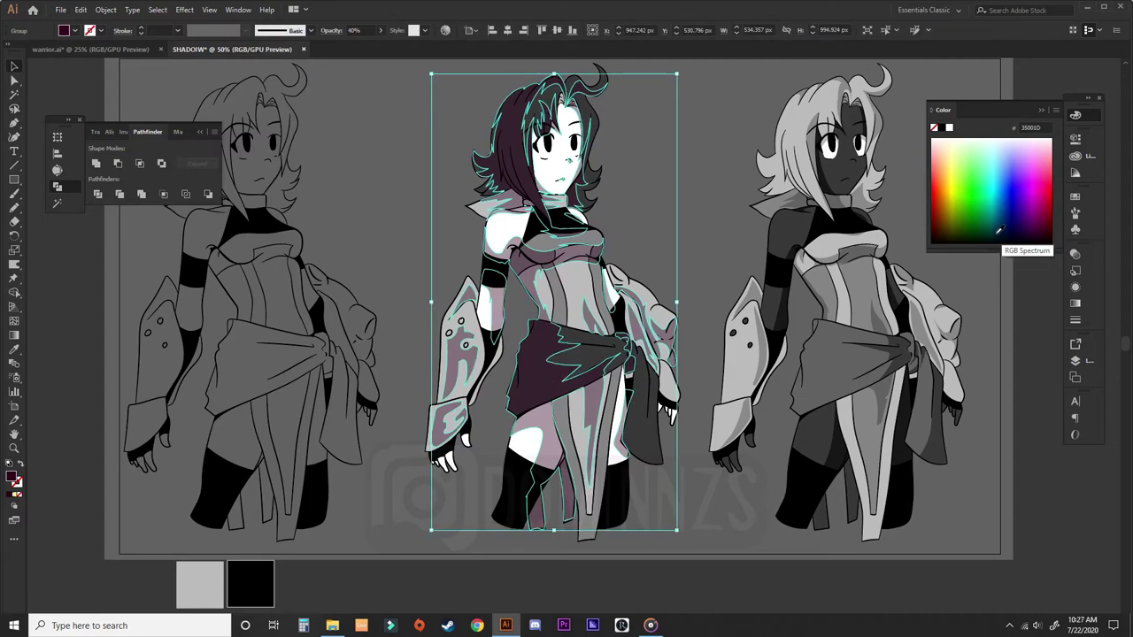
mouse_move(980, 231)
left_mouse_down()
mouse_move(1018, 229)
mouse_move(1007, 232)
left_mouse_up()
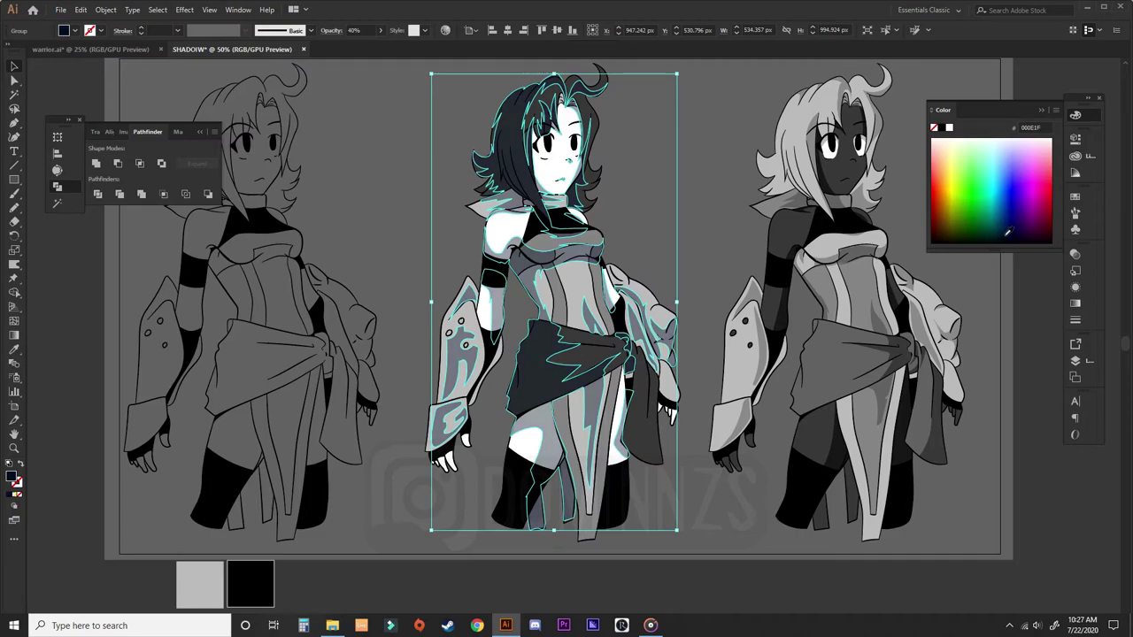
left_click(717, 282)
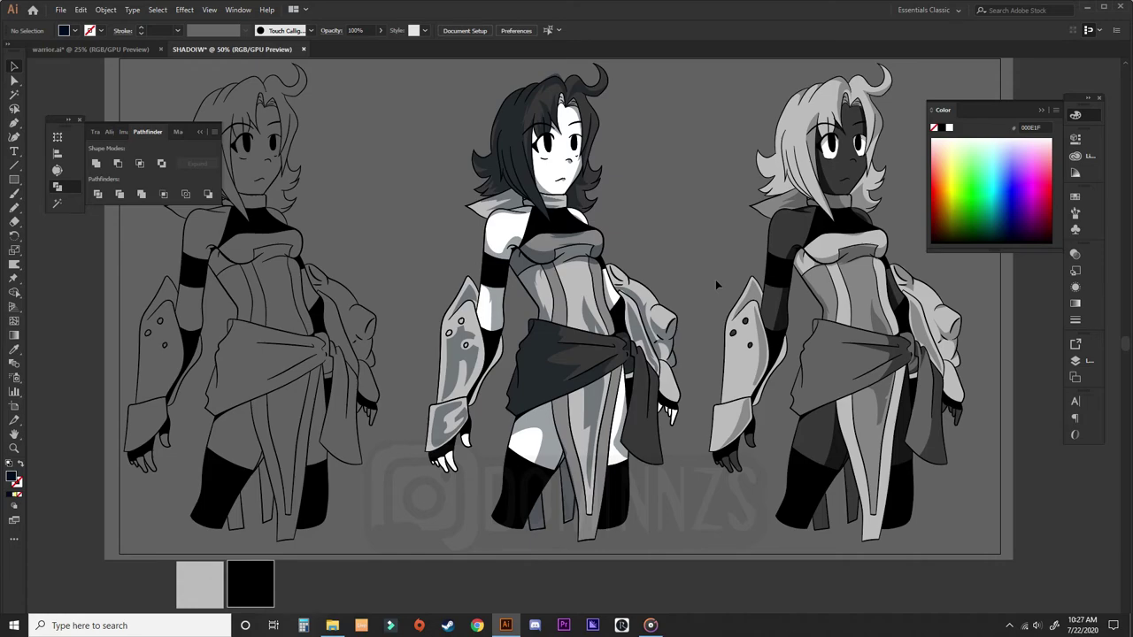
key("ctrl+plus")
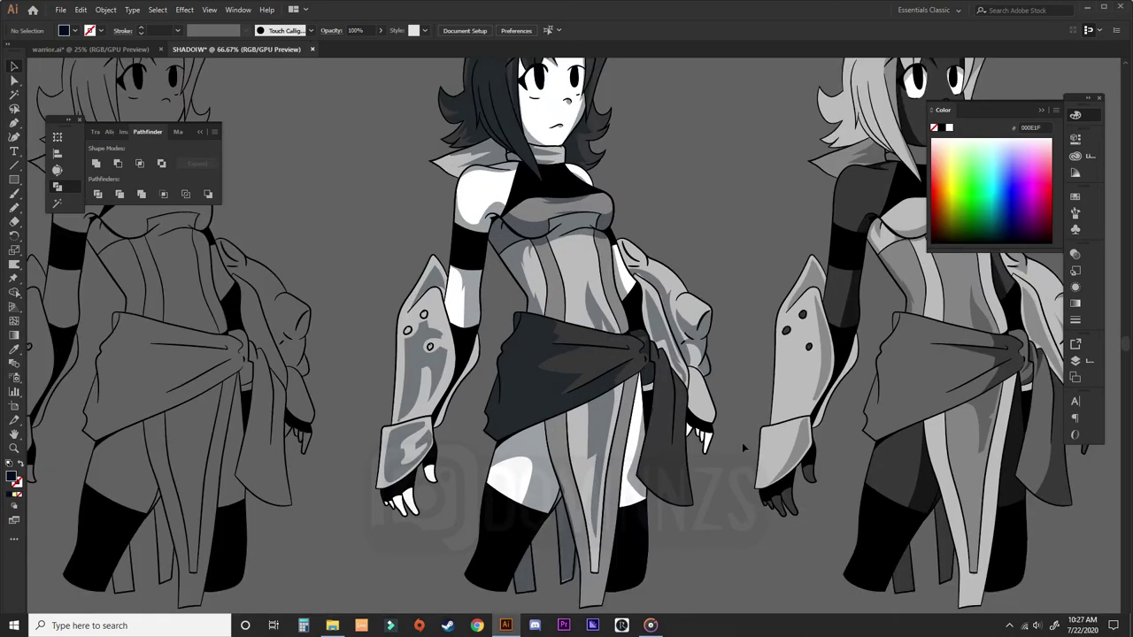
mouse_move(770, 459)
left_mouse_down()
mouse_move(751, 410)
mouse_move(738, 504)
left_mouse_up()
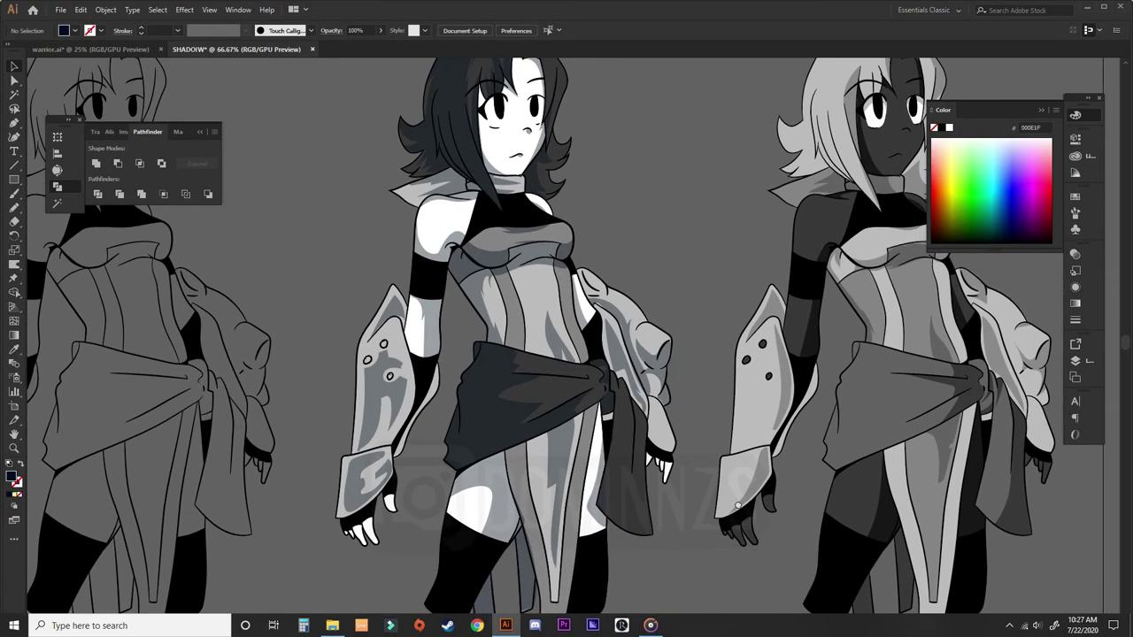
- Move the yellow light shape onto the artboard above the middle character's head
key("f")
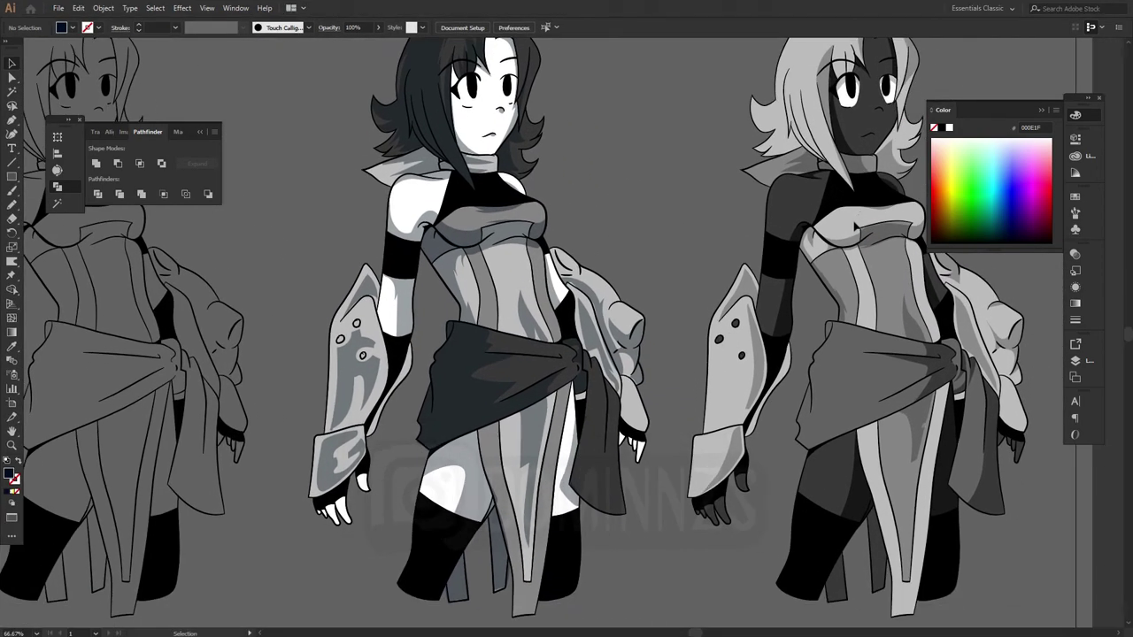
key("f")
key("ctrl+0")
mouse_move(715, 81)
left_mouse_down()
mouse_move(655, 164)
mouse_move(637, 237)
mouse_move(629, 154)
mouse_move(547, 214)
left_mouse_up()
right_click(629, 225)
left_click(619, 151)
left_click(658, 149)
left_click_drag(580, 163, 580, 141)
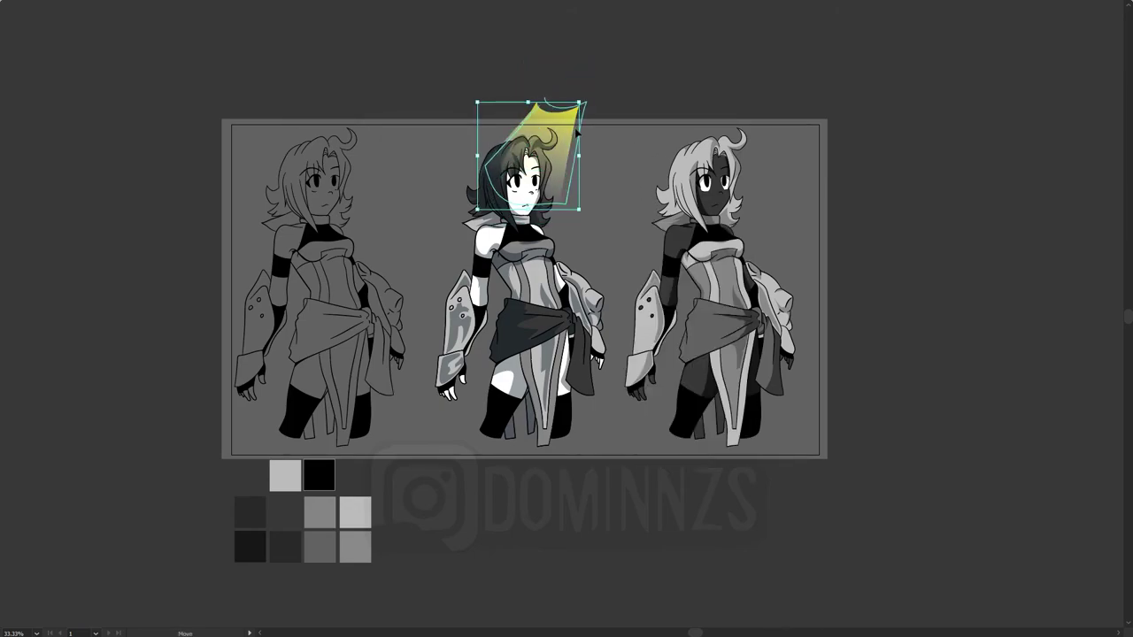
left_click(614, 172)
left_click(576, 154)
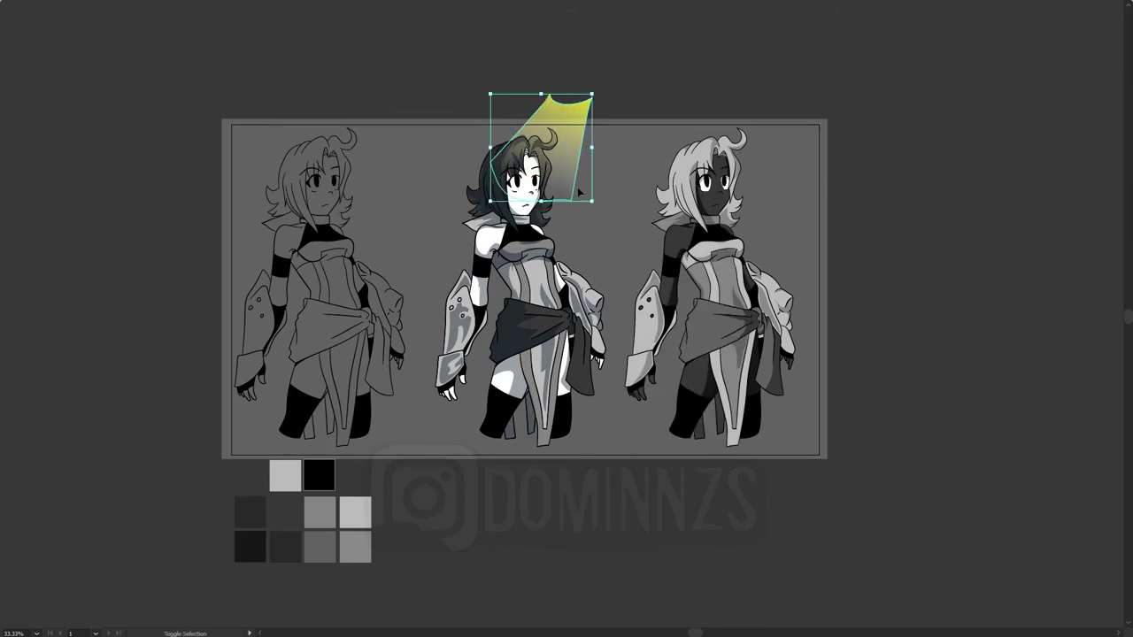
- Scale and reposition the beam so it fans down across all three figures
left_click_drag(592, 202, 813, 436)
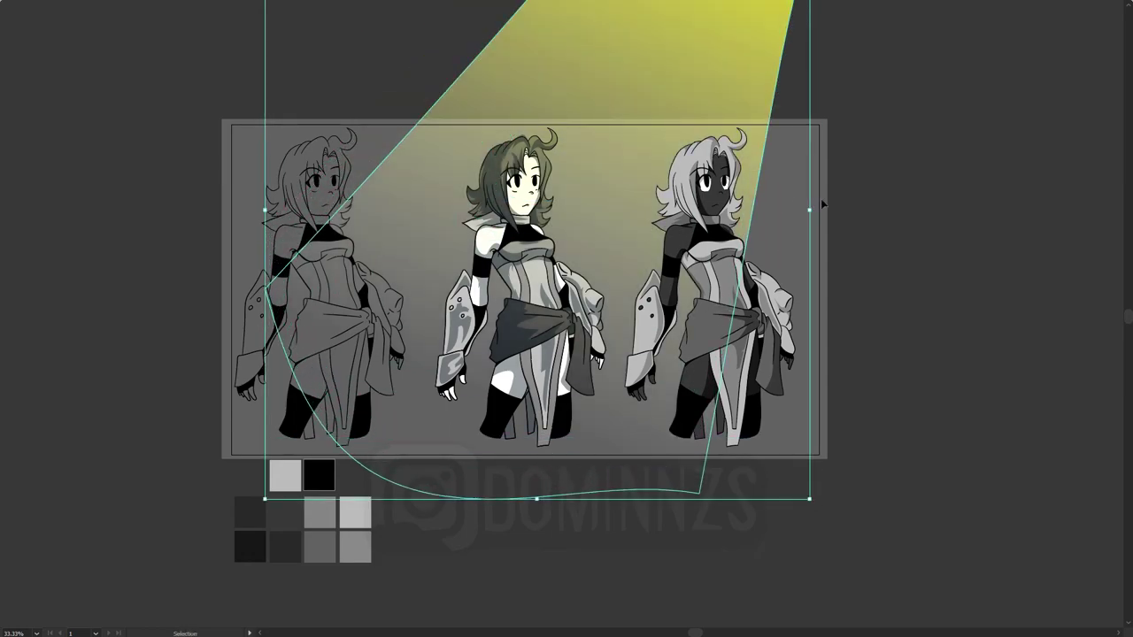
left_click(712, 396)
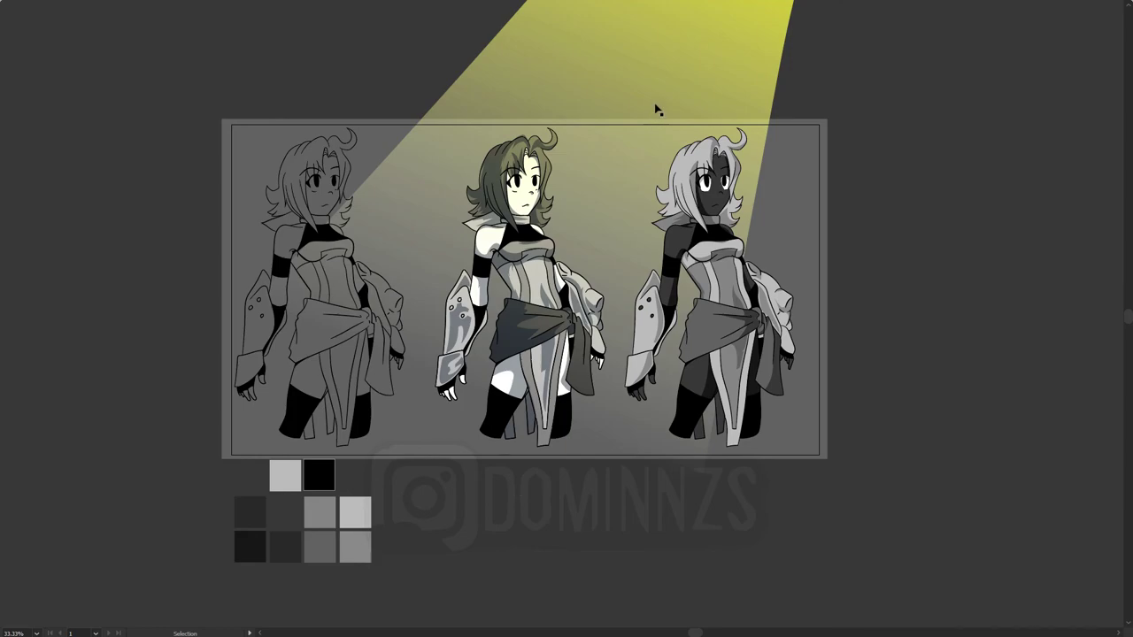
left_click(661, 137)
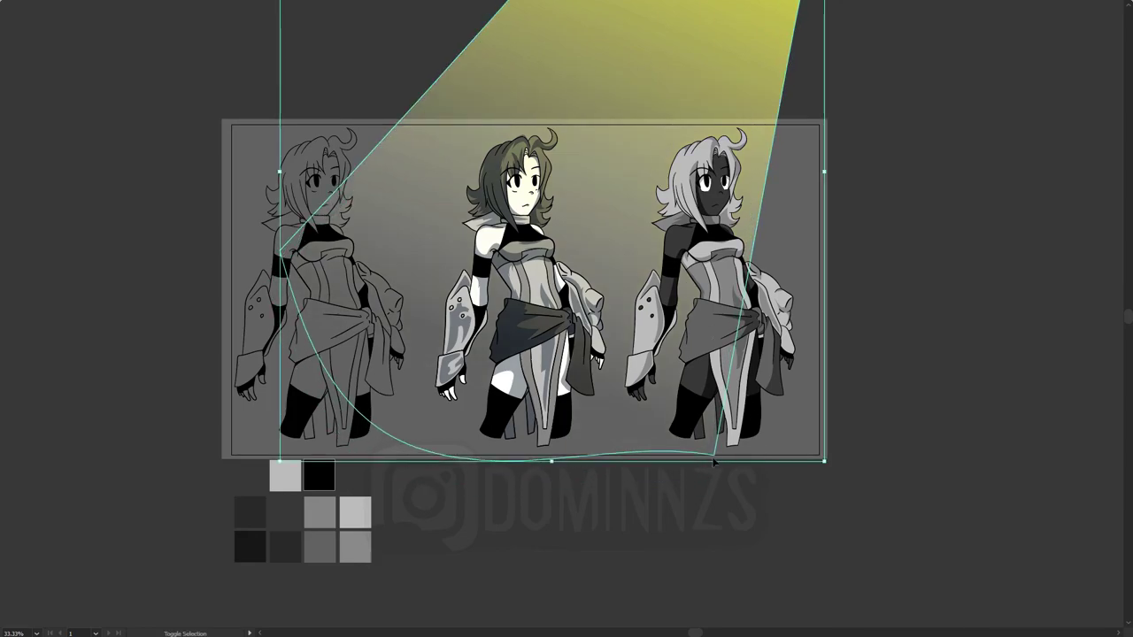
left_click_drag(826, 463, 715, 345)
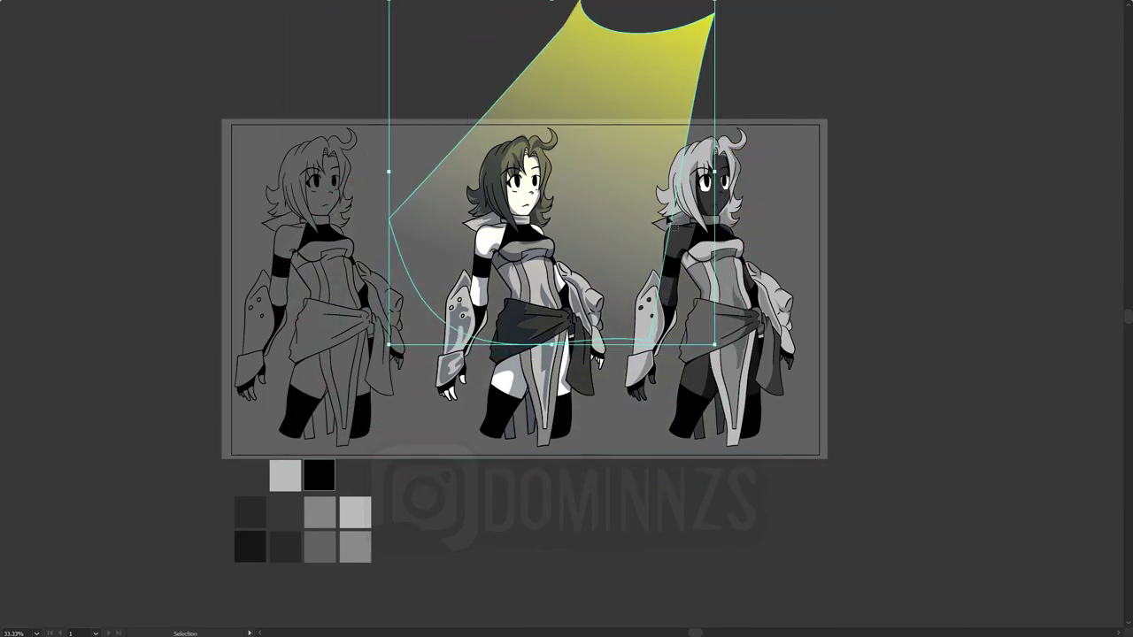
left_click_drag(619, 254, 606, 221)
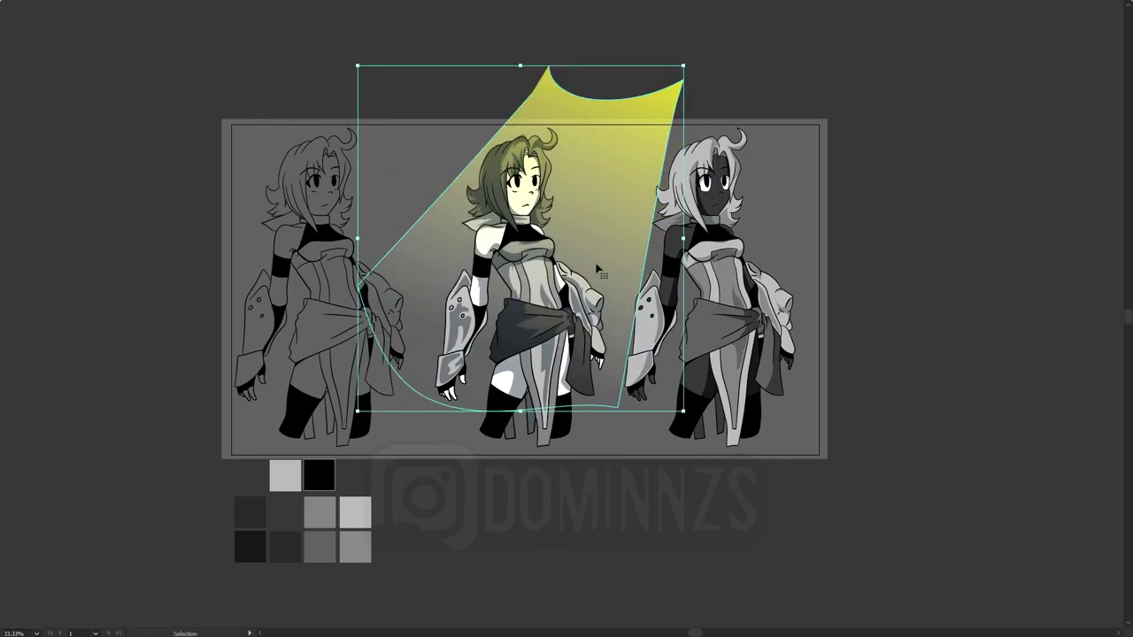
left_click(835, 271)
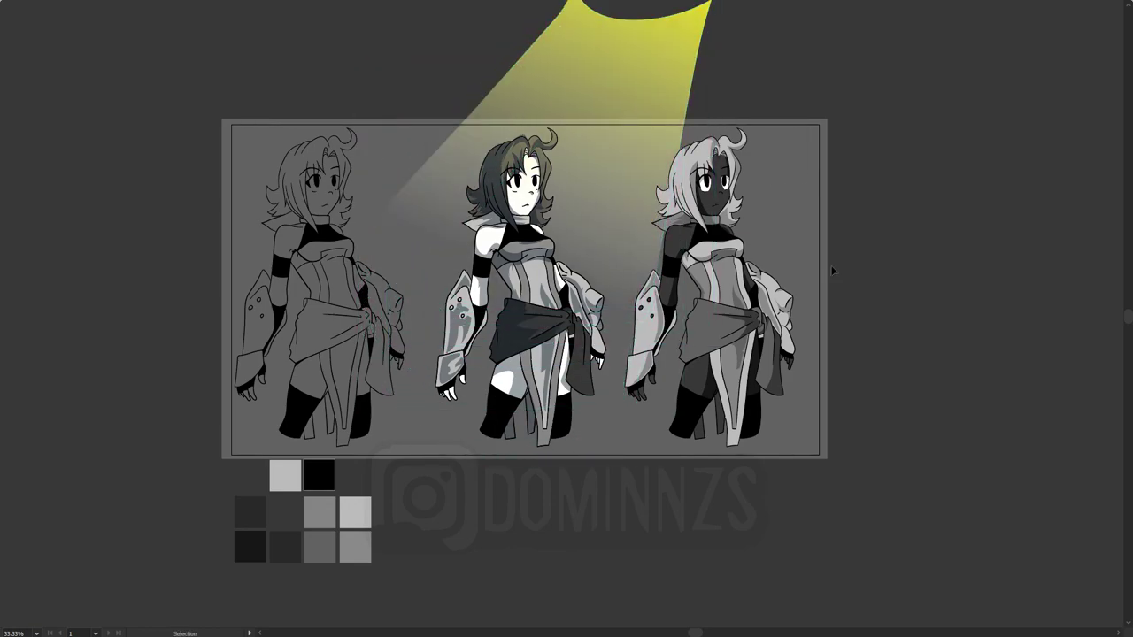
left_click(711, 427)
left_click_drag(711, 426, 828, 445)
left_click(828, 448)
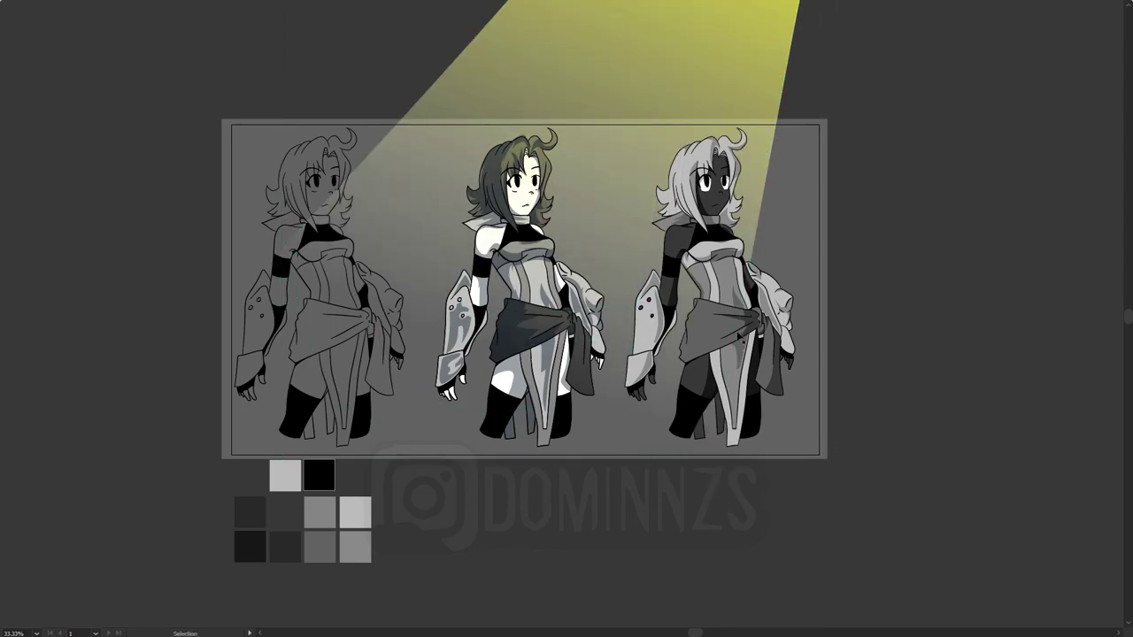
key("ctrl+equal")
- Zoom in on the three characters under the yellow spotlight
scroll(687, 359, "up", 2)
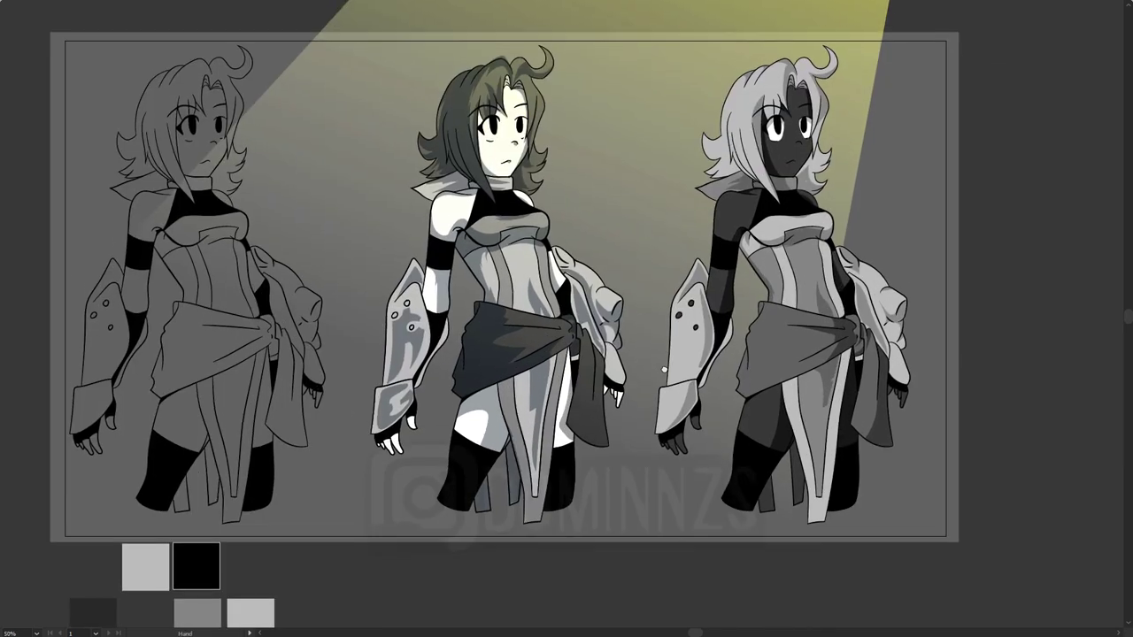
mouse_move(690, 301)
left_mouse_down()
mouse_move(629, 358)
mouse_move(651, 375)
left_mouse_up()
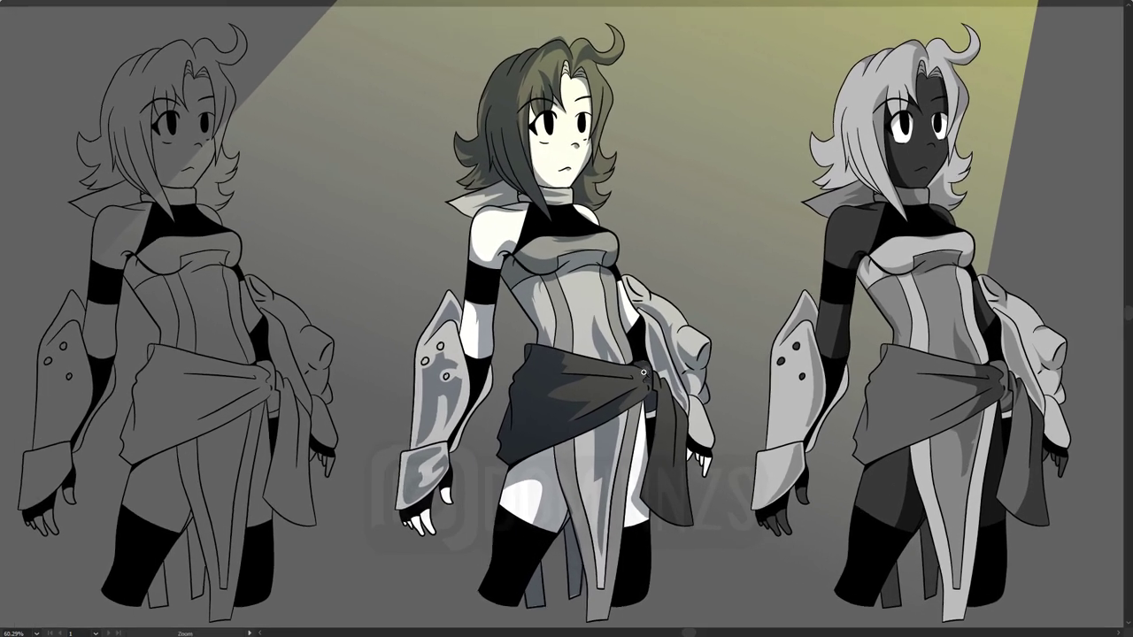
left_click_drag(650, 375, 659, 400)
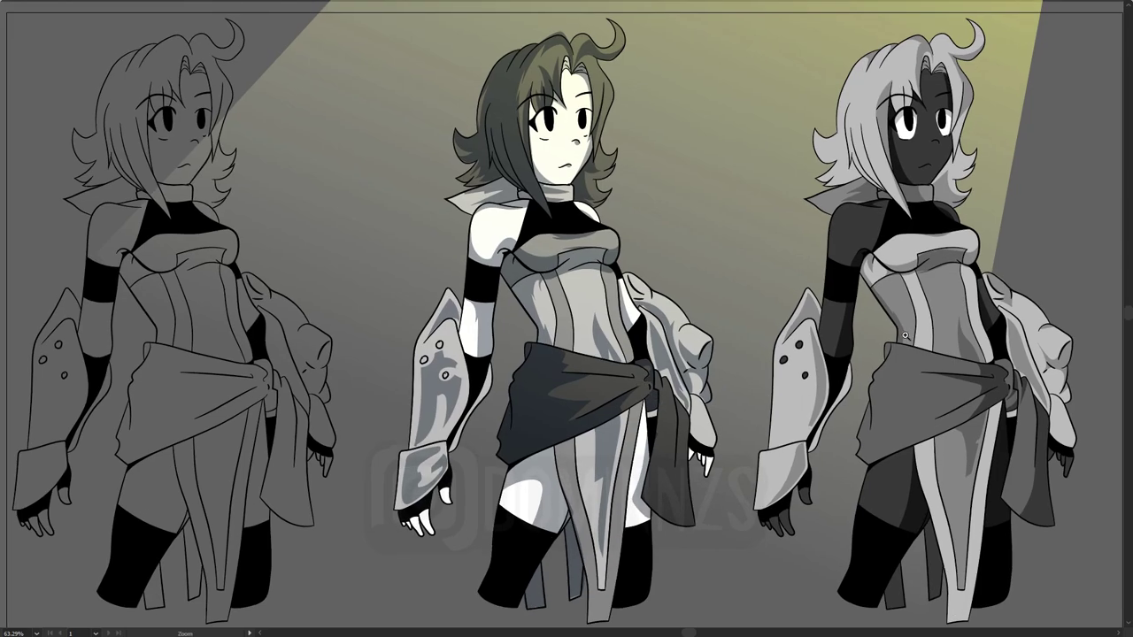